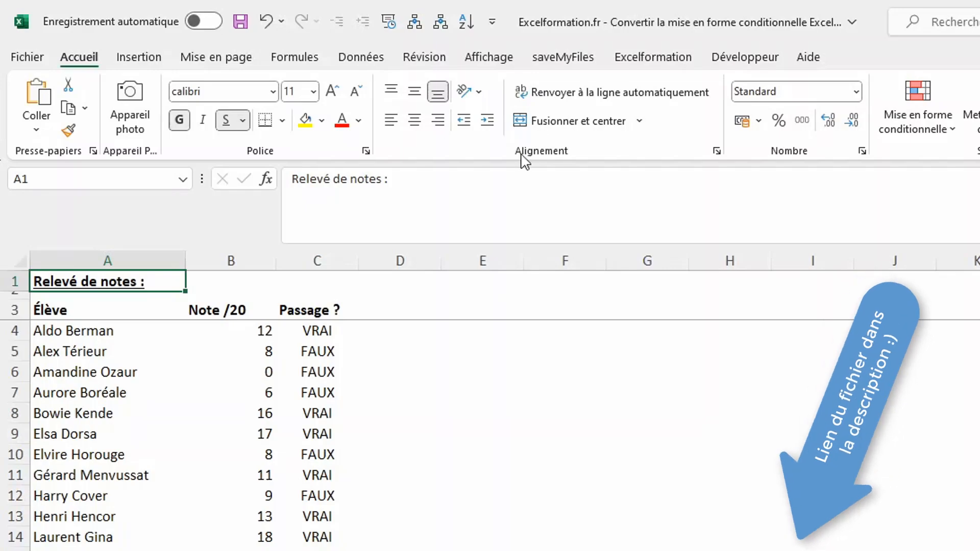
# Step: Convert the grade list into a data table named releveNotes with the Orange moyen theme, automatic slicers, frozen headers and totals above
pyautogui.click(639, 60)
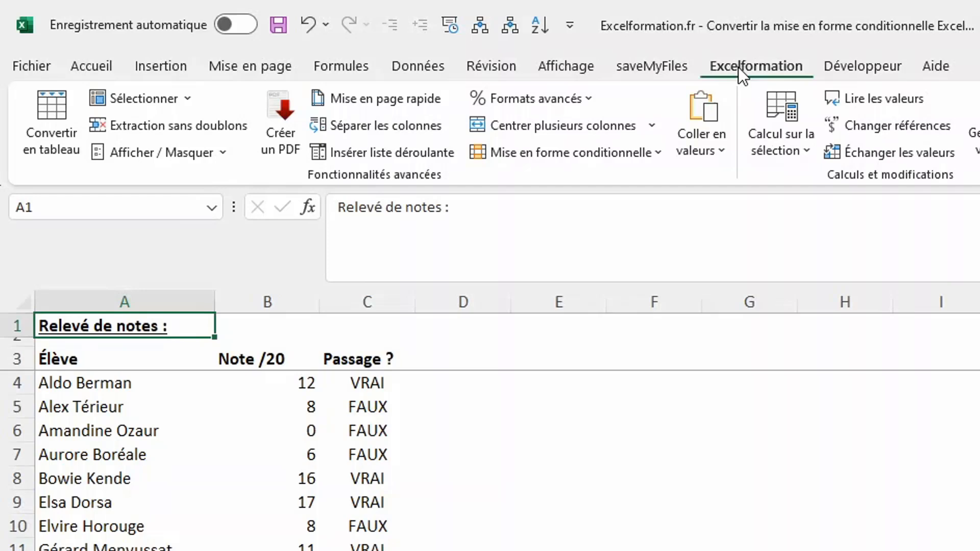
pyautogui.click(336, 525)
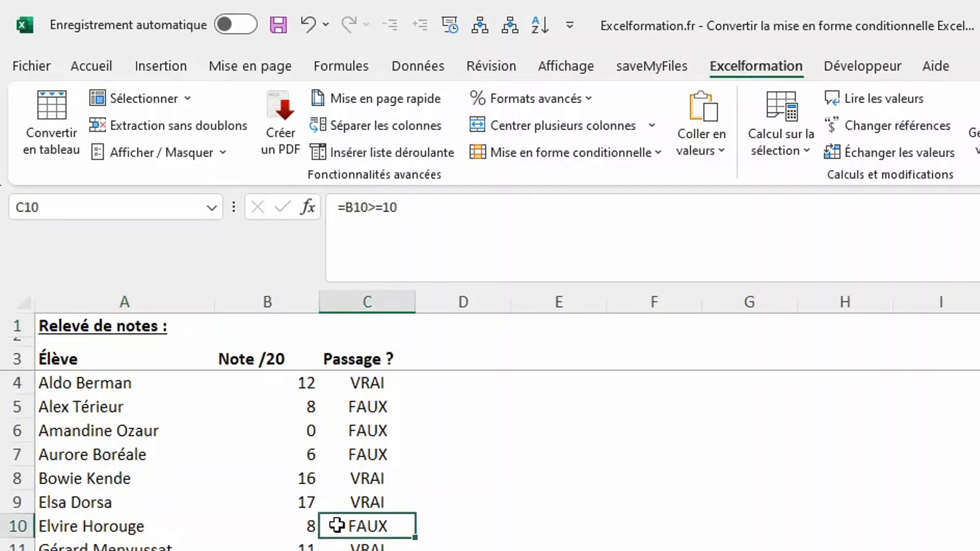
pyautogui.click(173, 65)
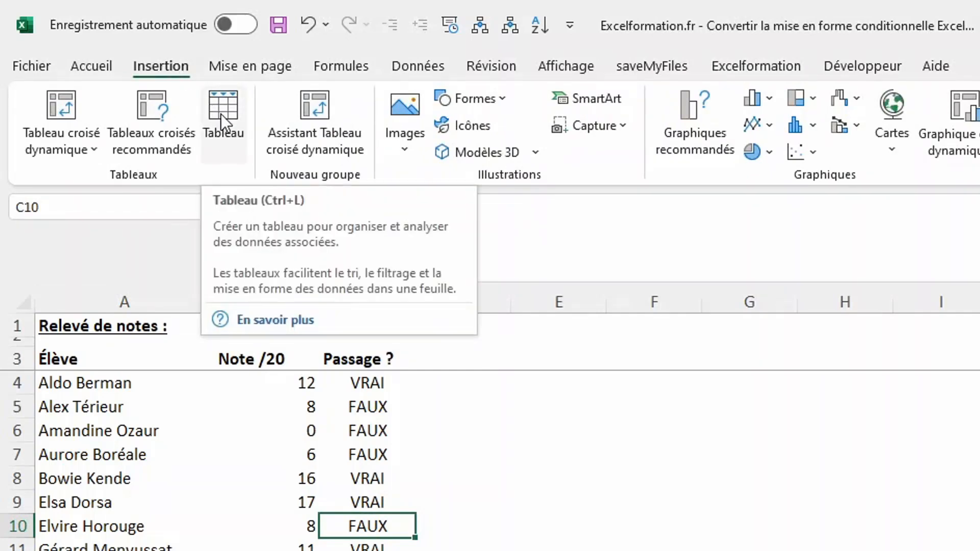
pyautogui.click(761, 72)
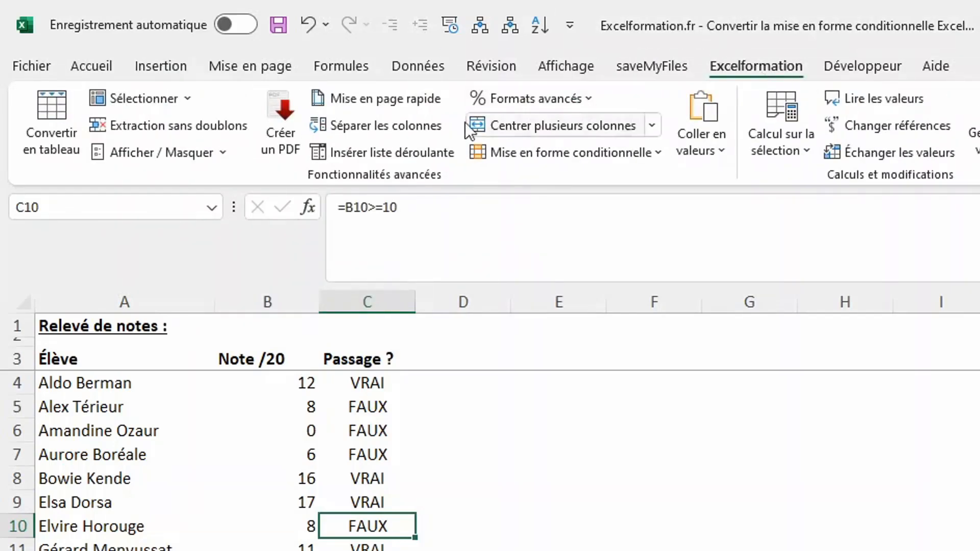
pyautogui.click(53, 129)
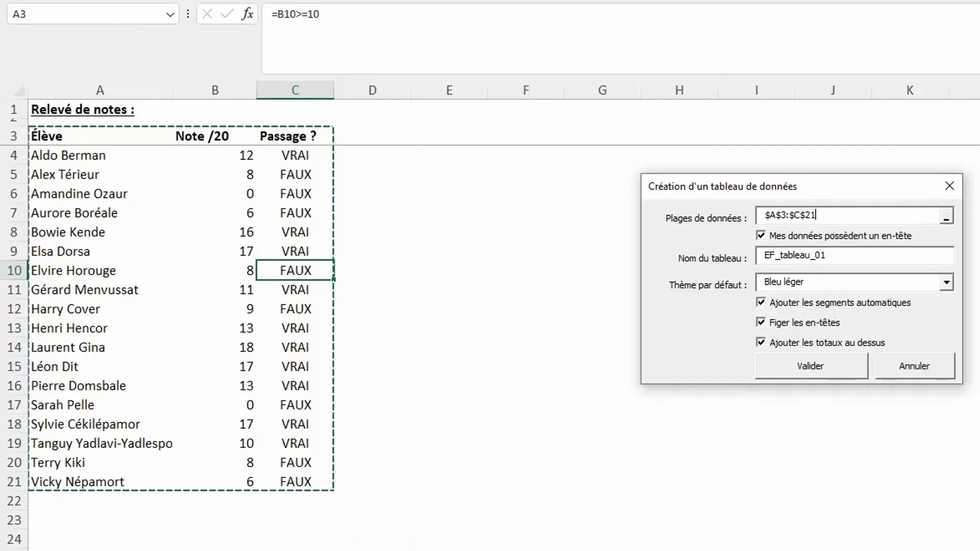
pyautogui.moveTo(844, 258); pyautogui.dragTo(707, 261)
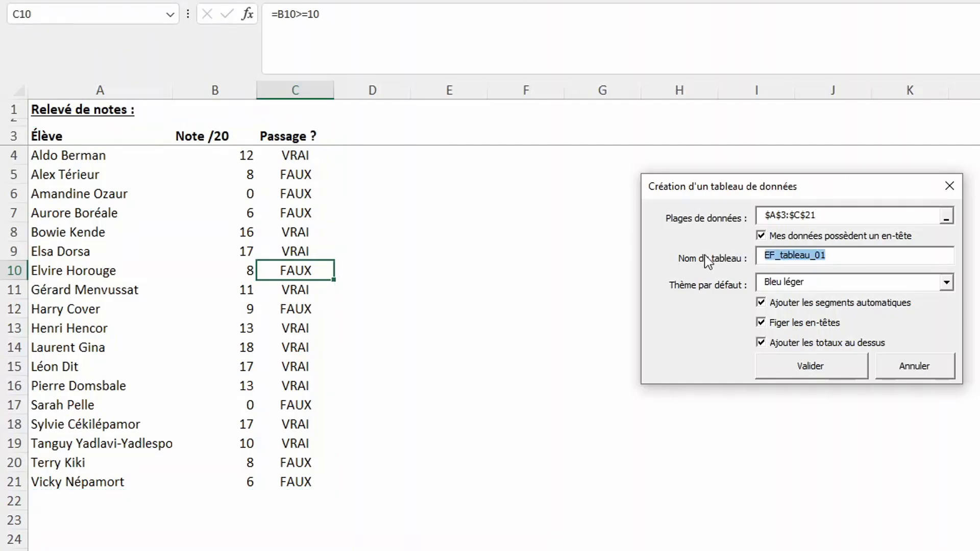
pyautogui.write('releveNotes')
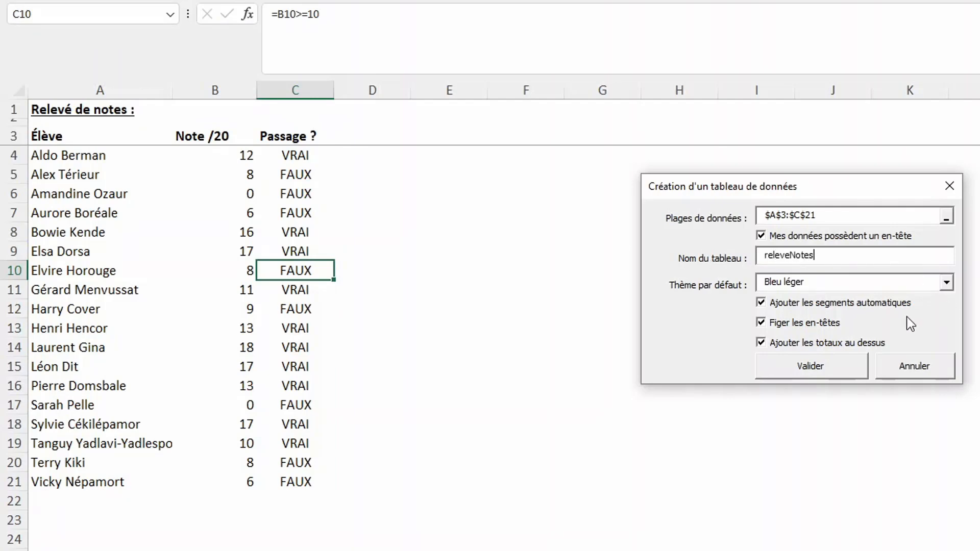
pyautogui.click(948, 284)
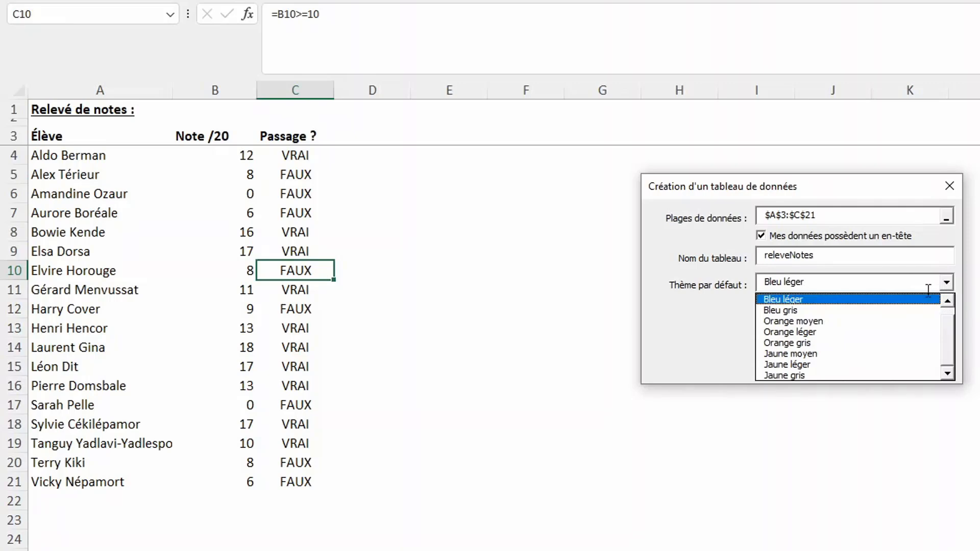
pyautogui.click(829, 321)
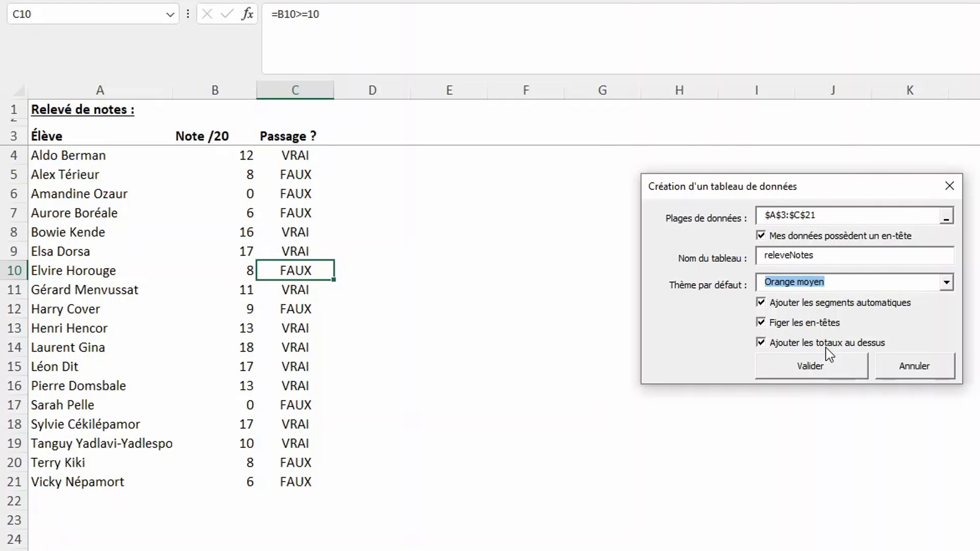
pyautogui.click(820, 361)
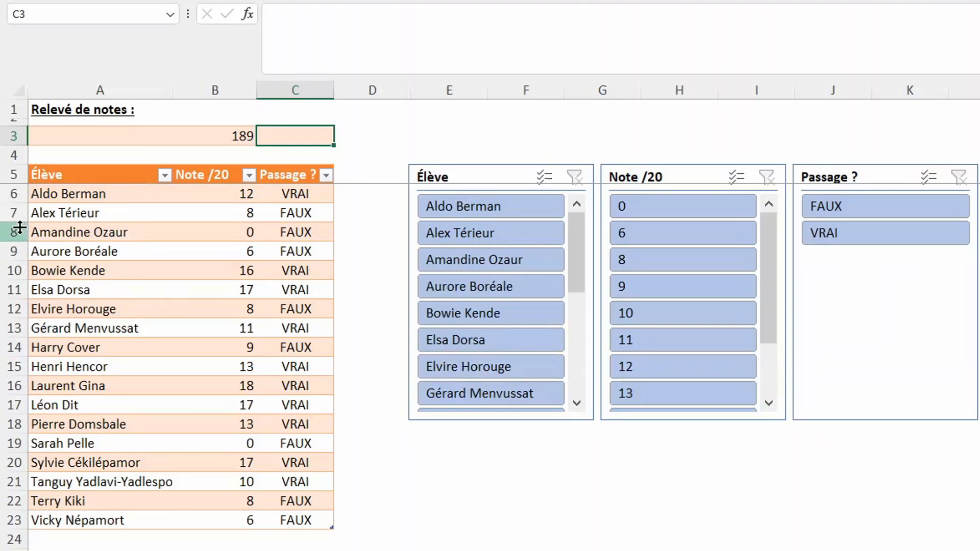
# Step: Examine the frozen table headers while moving far below the data and back up
pyautogui.scroll(-3, 293, 344)
pyautogui.scroll(-20, 293, 344)
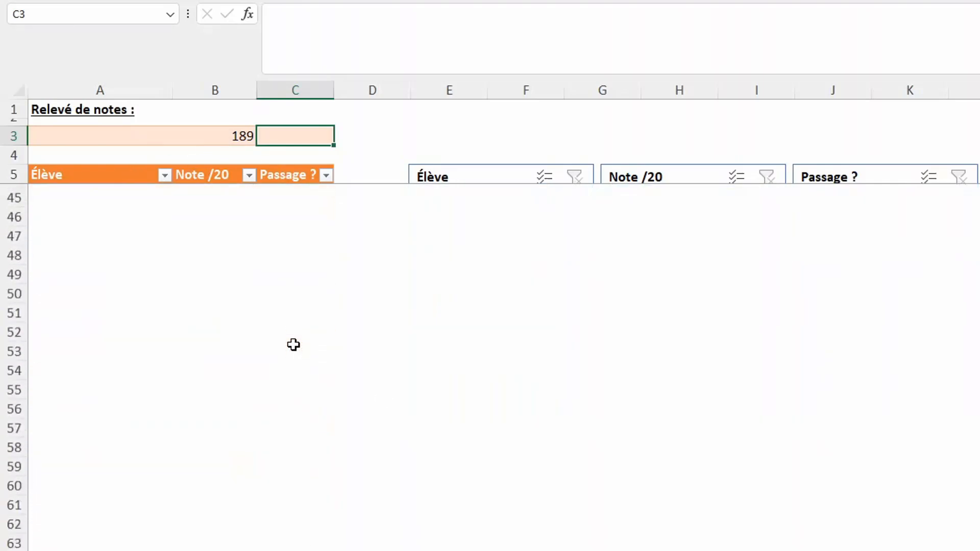
pyautogui.scroll(-1, 294, 344)
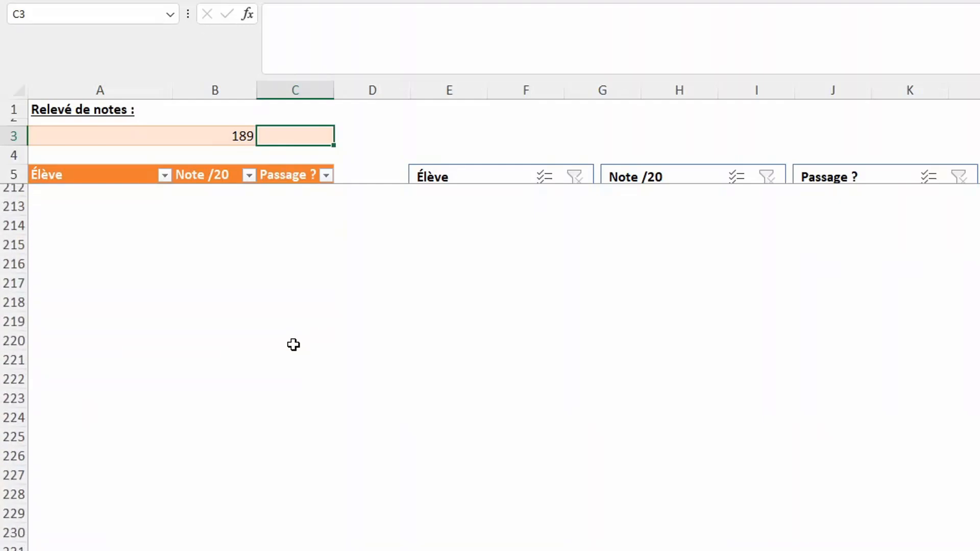
pyautogui.scroll(17, 285, 187)
pyautogui.scroll(20, 285, 186)
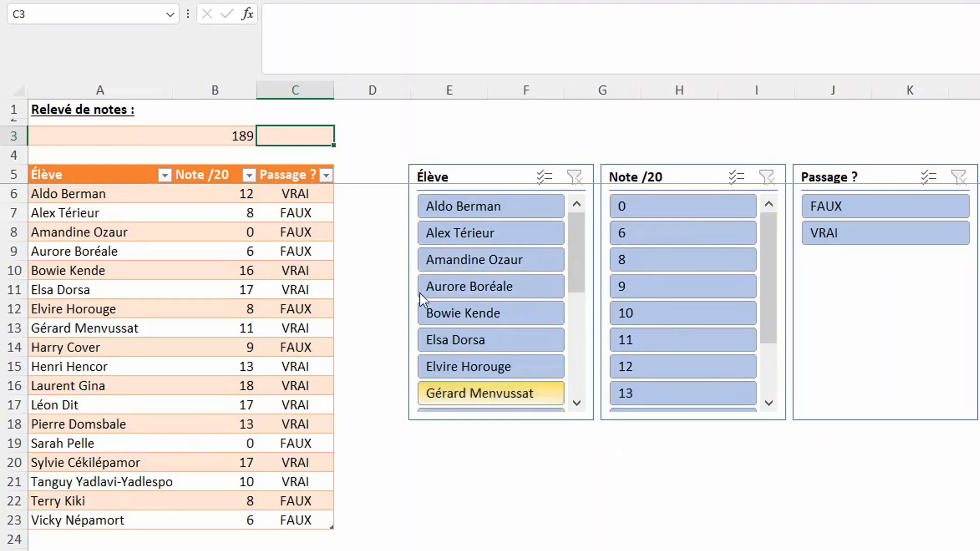
# Step: Filter the table with the Note /20 slicer by 10, 9 and 8 in turn, adding 9, 6 and 0 to the last choice
pyautogui.click(638, 314)
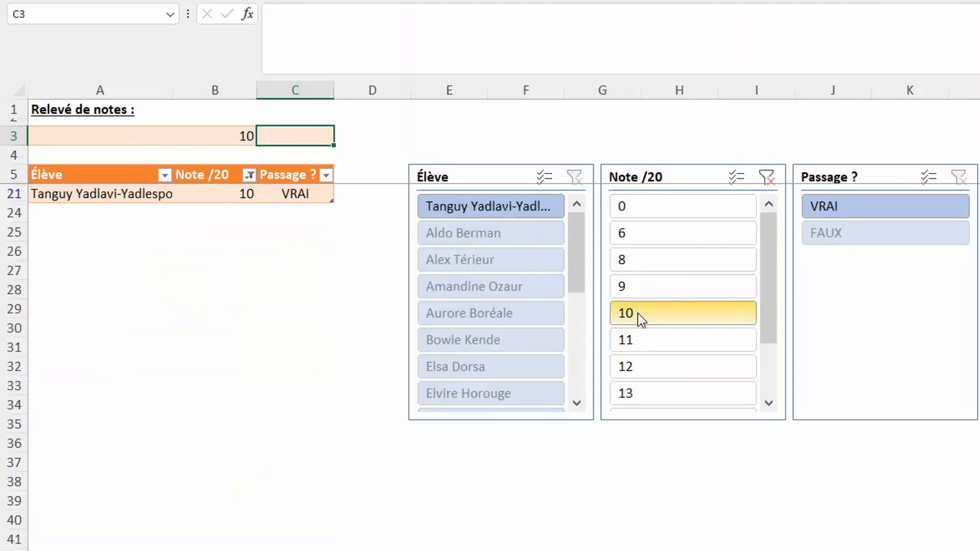
pyautogui.click(660, 287)
pyautogui.click(669, 268)
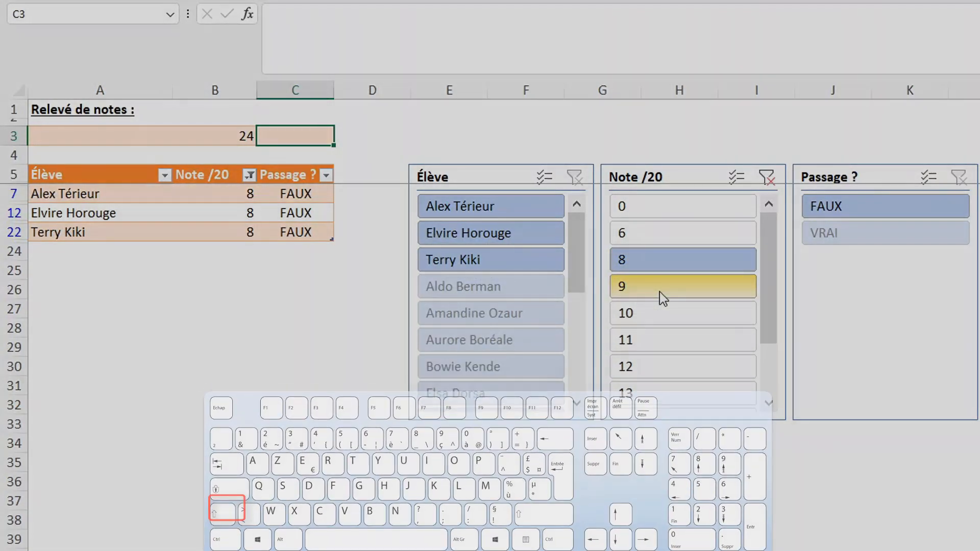
pyautogui.keyDown('ctrl'); pyautogui.click(659, 292); pyautogui.keyUp('ctrl')
pyautogui.keyDown('ctrl'); pyautogui.click(677, 232); pyautogui.keyUp('ctrl')
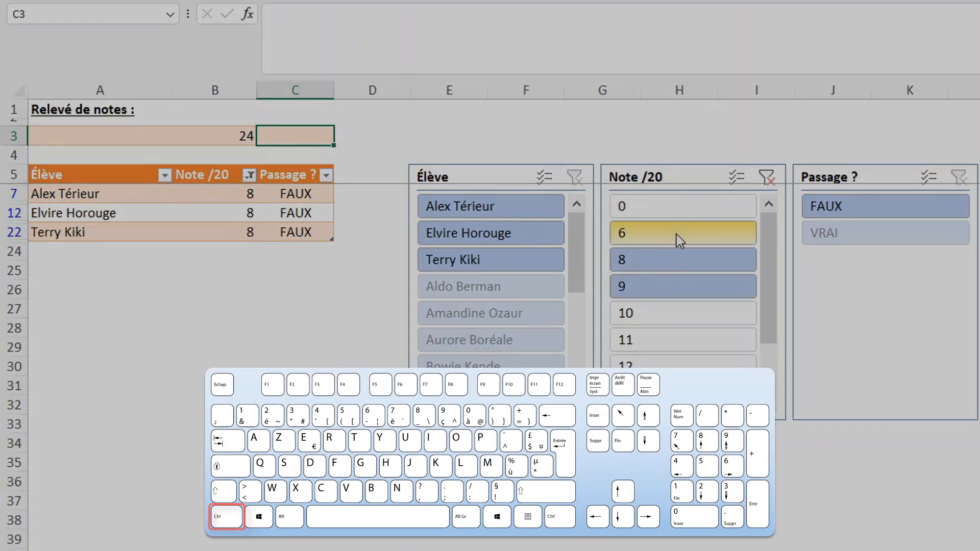
pyautogui.keyDown('ctrl'); pyautogui.click(700, 210); pyautogui.keyUp('ctrl')
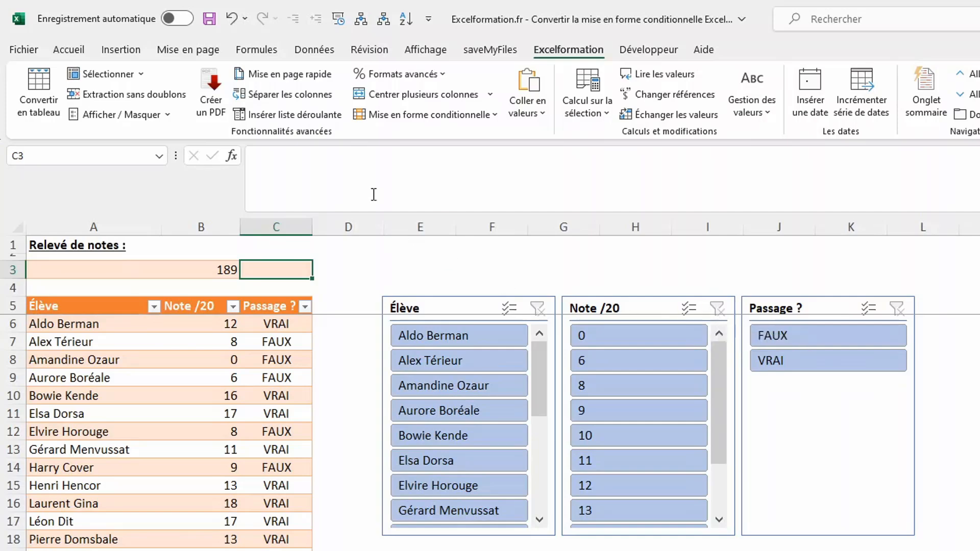
# Step: Select all cells with formulas on the sheet, followed by all cells with values
pyautogui.click(125, 78)
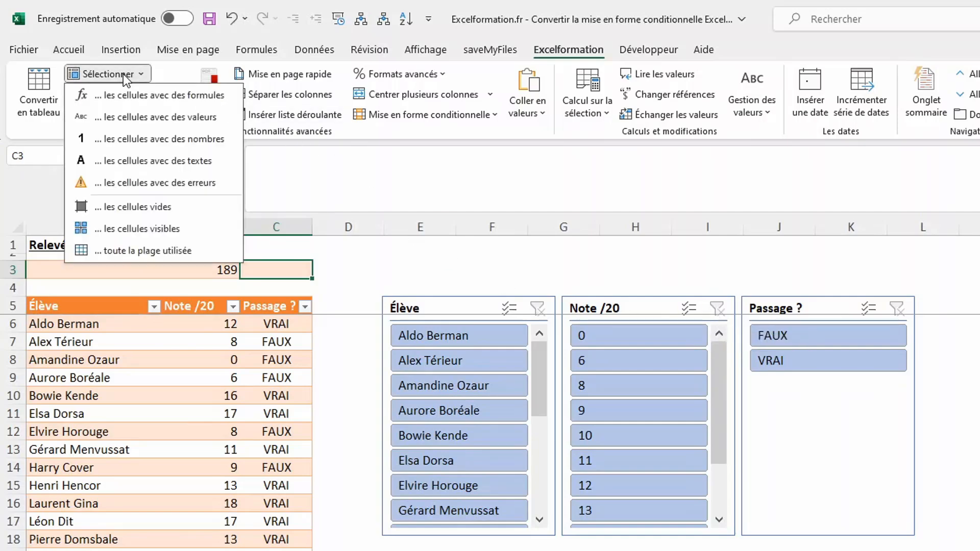
pyautogui.click(142, 94)
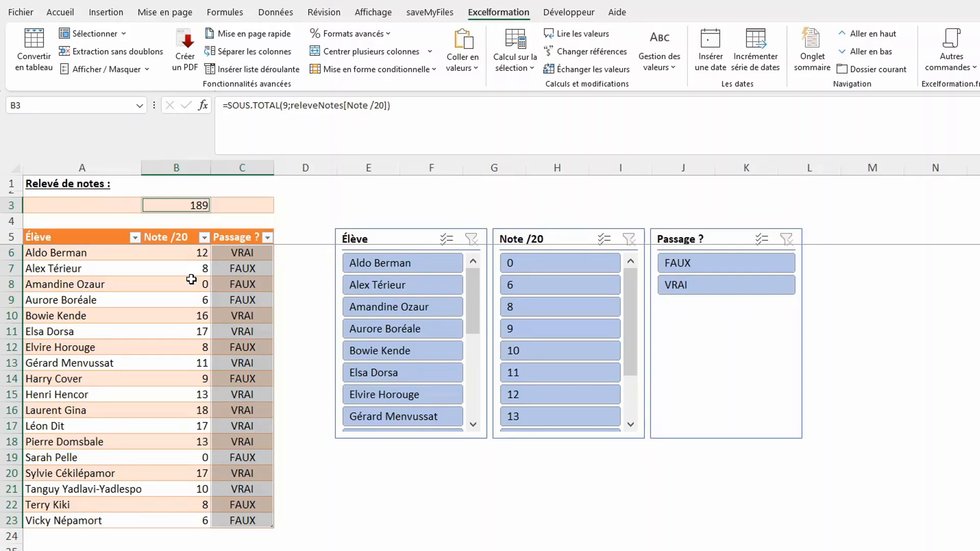
pyautogui.click(213, 184)
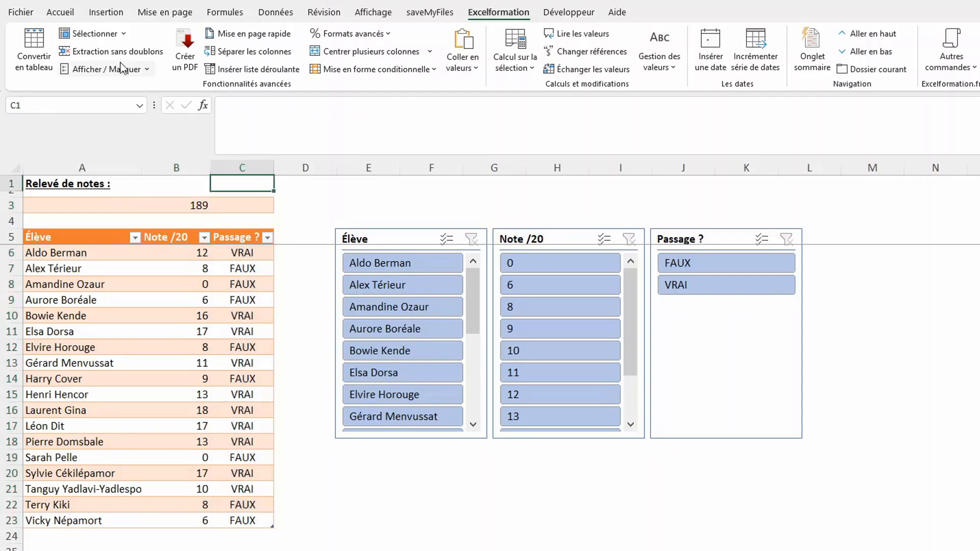
pyautogui.click(108, 34)
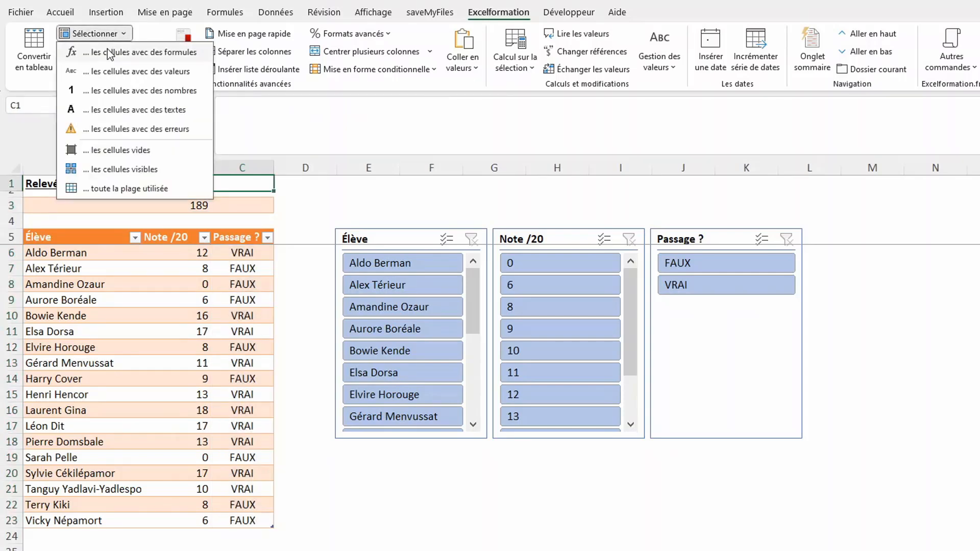
pyautogui.click(112, 72)
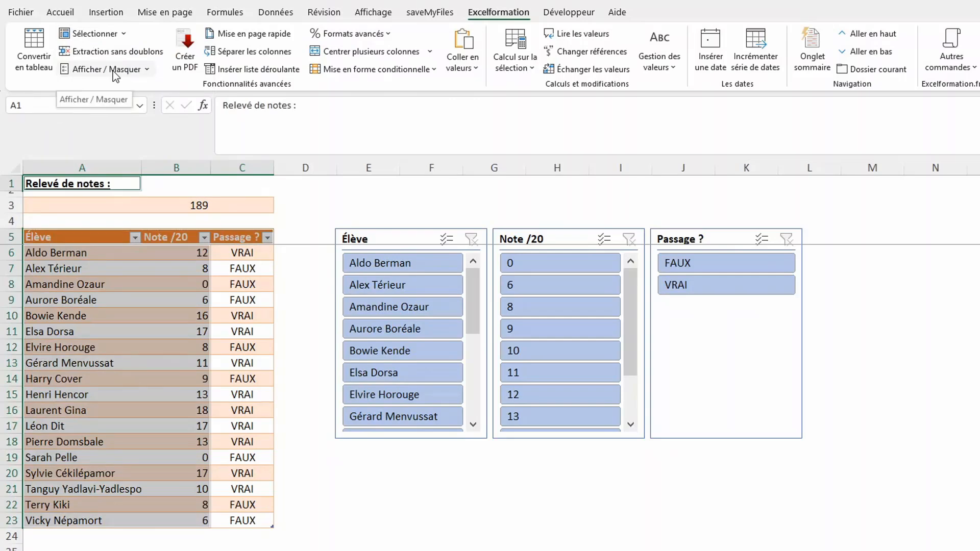
# Step: Select the cells containing numbers, followed by all text cells of the whole sheet
pyautogui.click(112, 36)
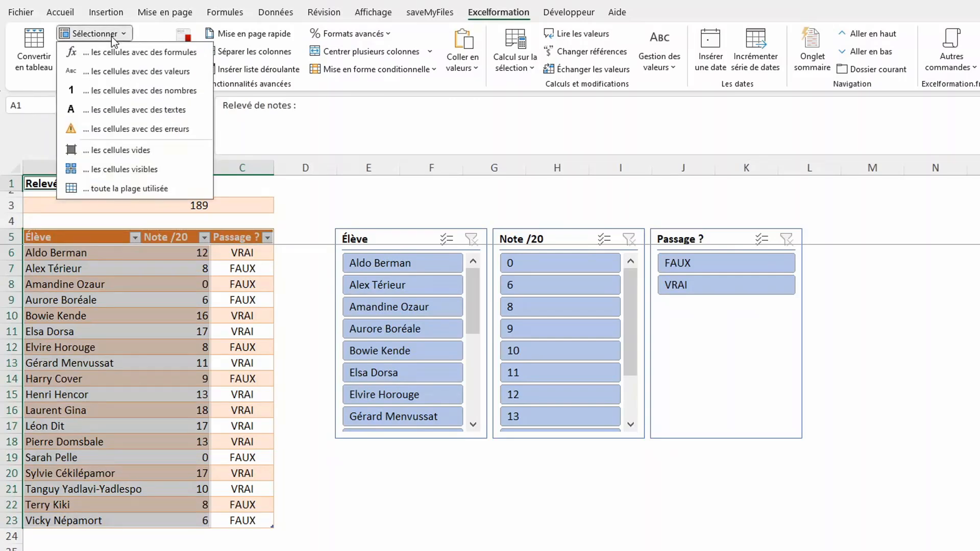
pyautogui.click(125, 90)
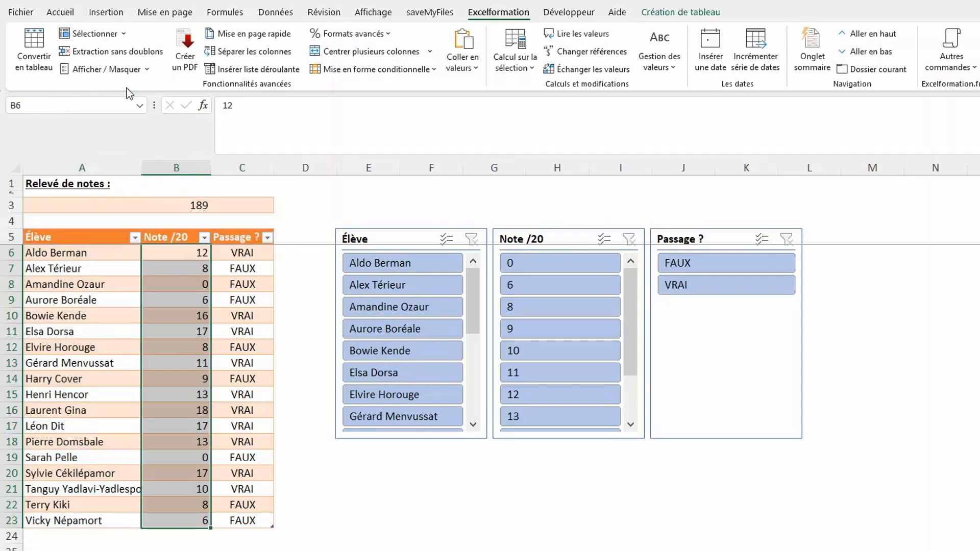
pyautogui.click(122, 184)
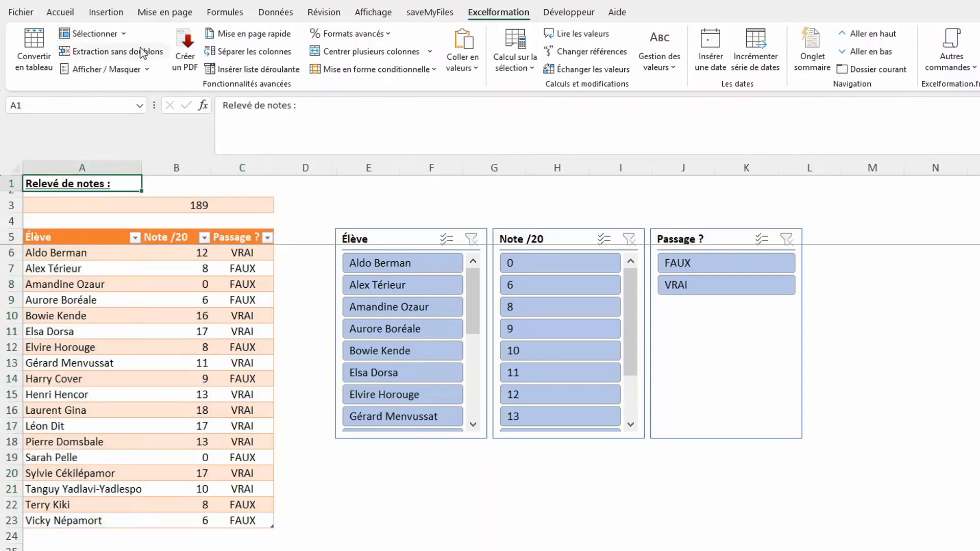
pyautogui.click(120, 34)
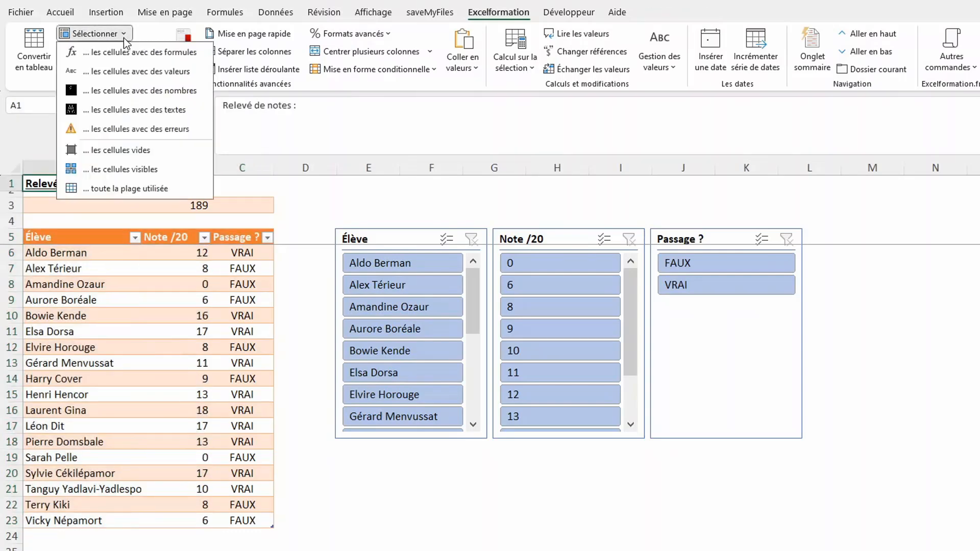
pyautogui.click(134, 109)
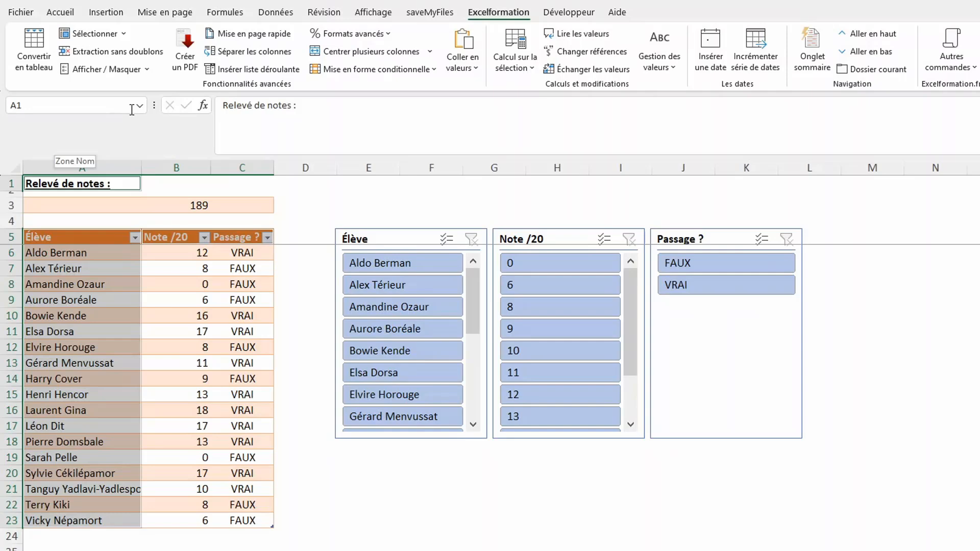
# Step: Select only the text cells inside the body of the releveNotes table
pyautogui.click(214, 360)
pyautogui.hotkey('ctrl', 'a')
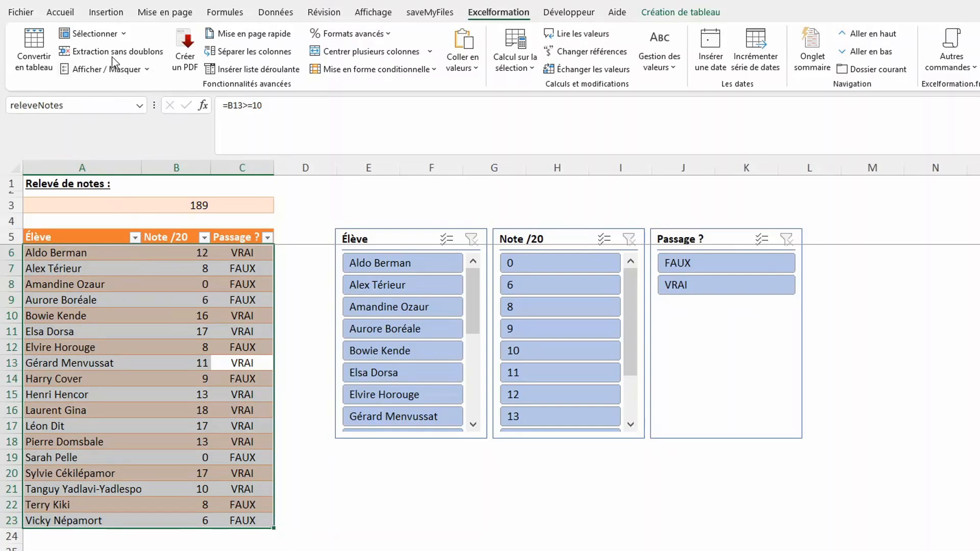
pyautogui.click(121, 36)
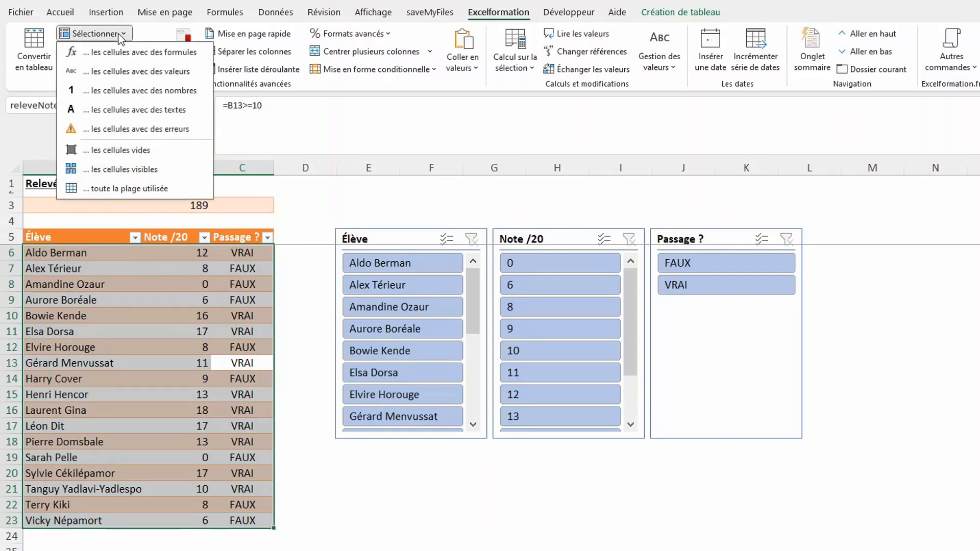
pyautogui.click(124, 109)
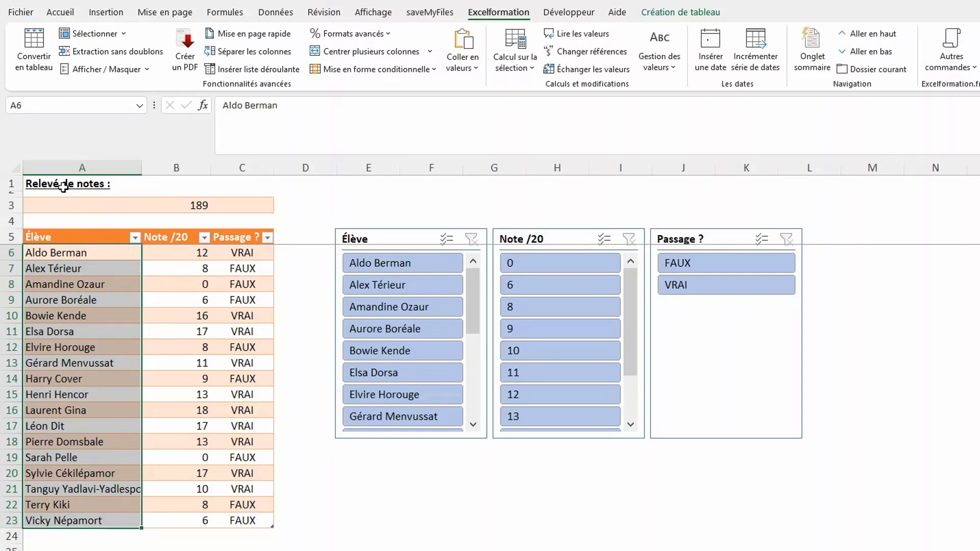
# Step: Select the sheet's empty cells, followed by the entire used range
pyautogui.click(63, 188)
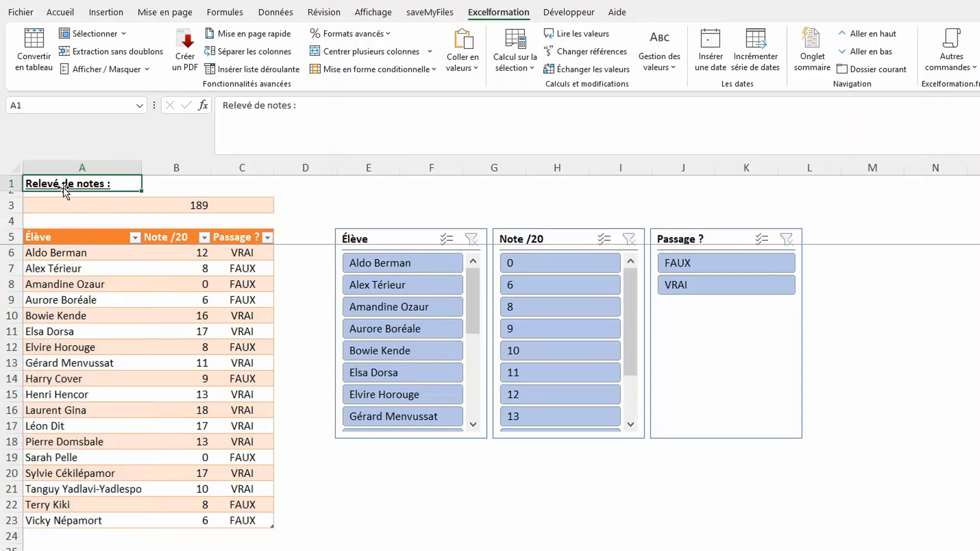
pyautogui.click(107, 35)
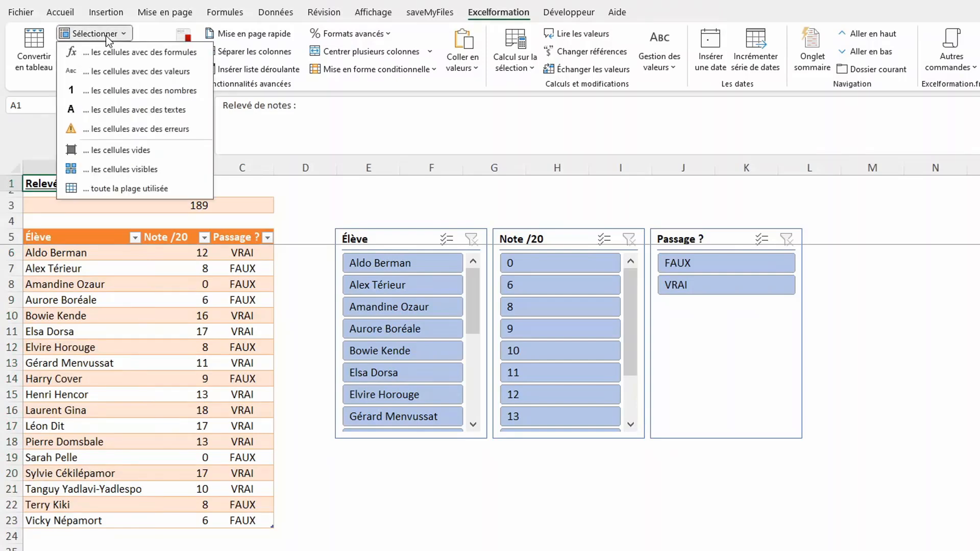
pyautogui.click(137, 152)
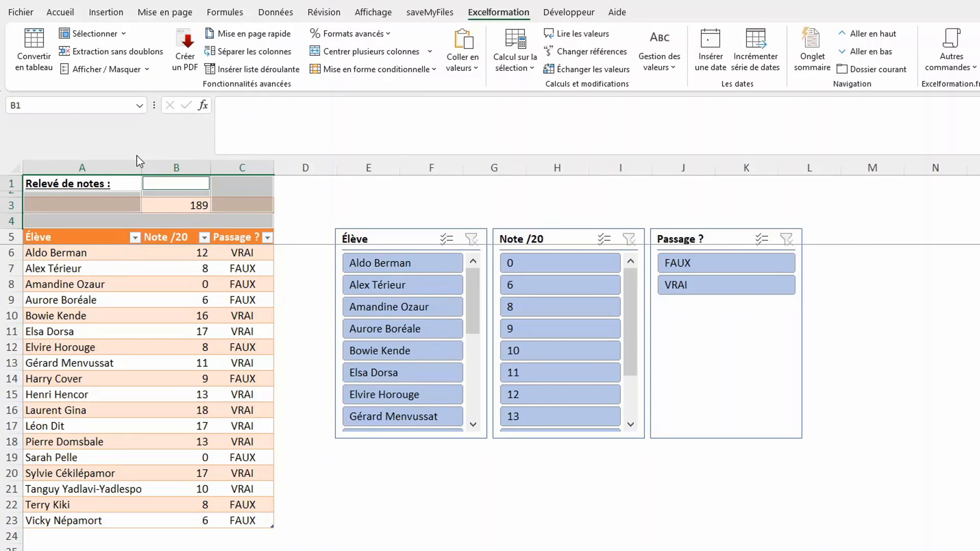
pyautogui.click(125, 185)
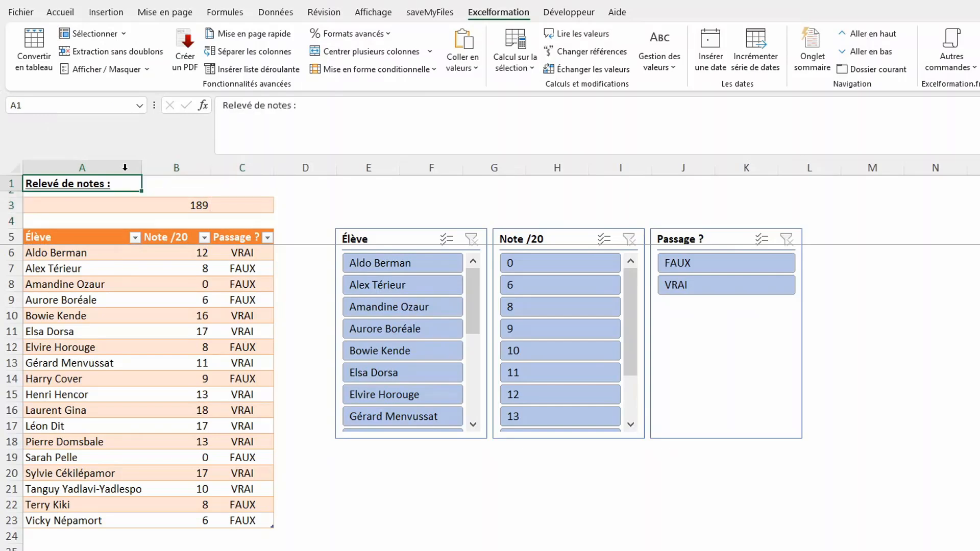
pyautogui.click(127, 36)
pyautogui.click(158, 167)
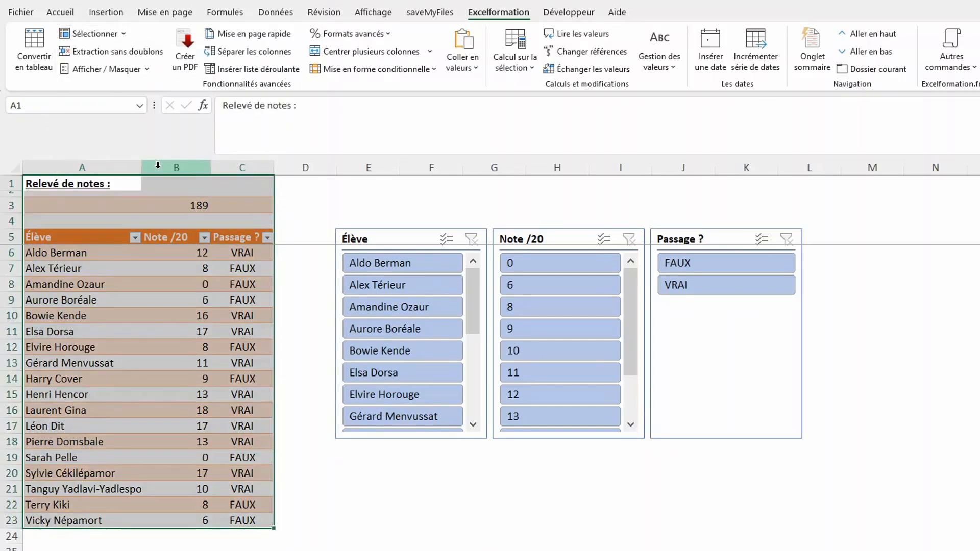
# Step: Filter the table to the grade 8 with the Note /20 slicer and select only the visible cells
pyautogui.click(532, 307)
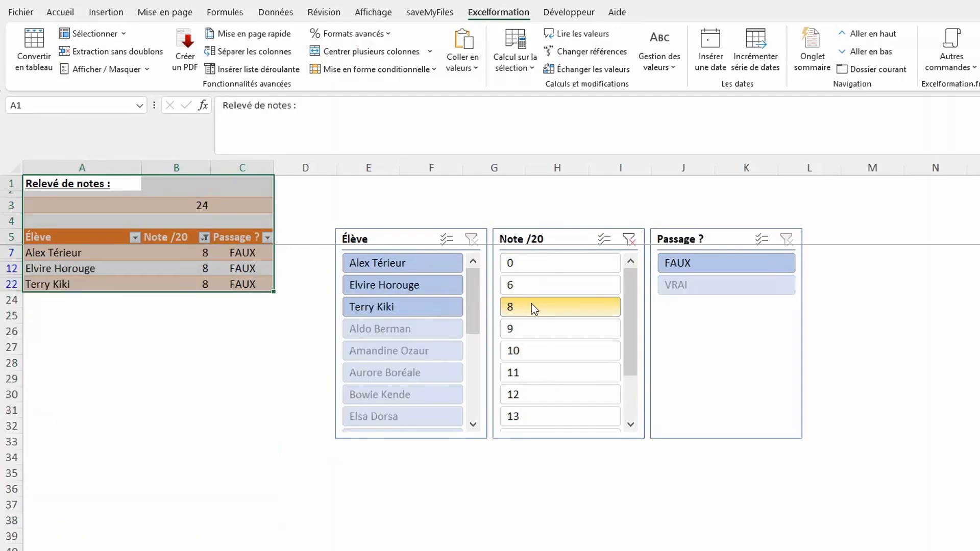
pyautogui.click(109, 36)
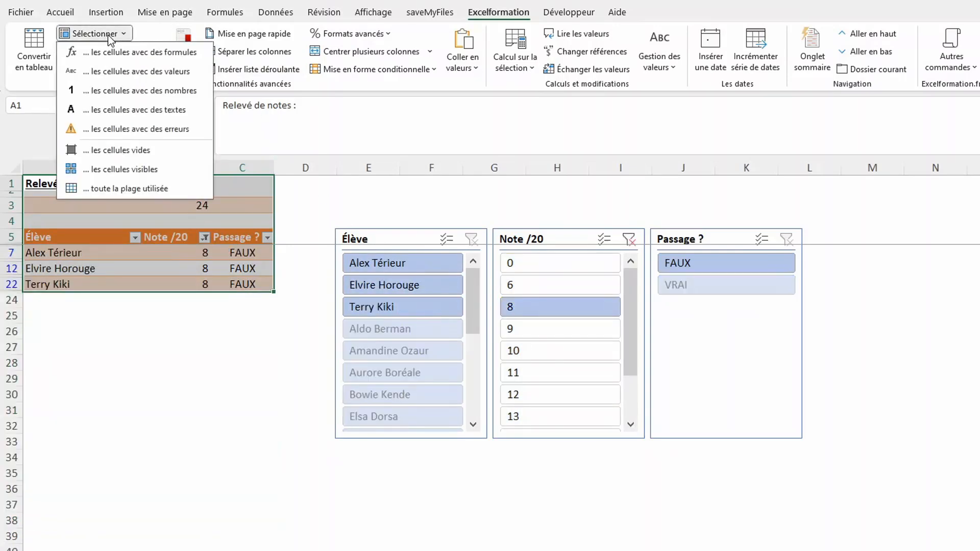
pyautogui.click(125, 168)
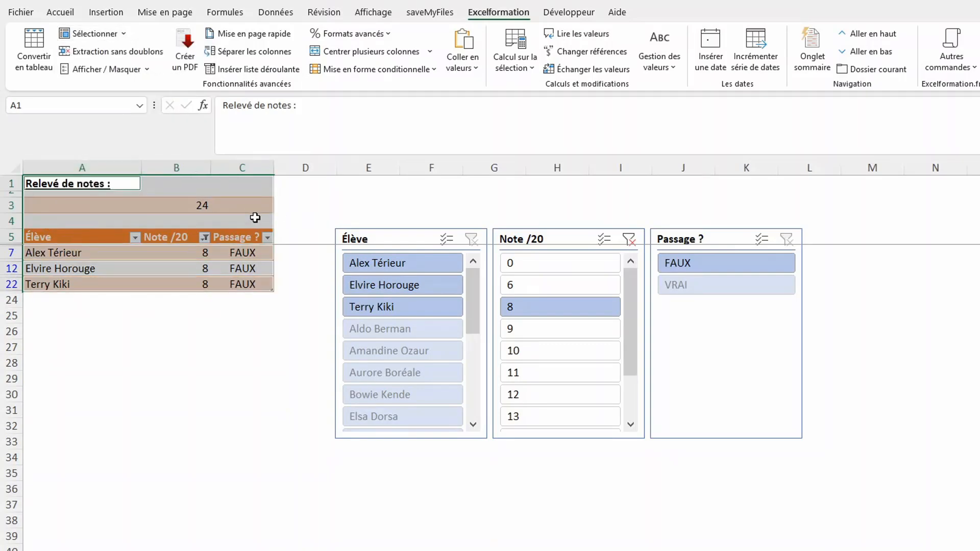
# Step: Copy the visible cells and paste them into a new blank workbook
pyautogui.hotkey('ctrl', 'c')
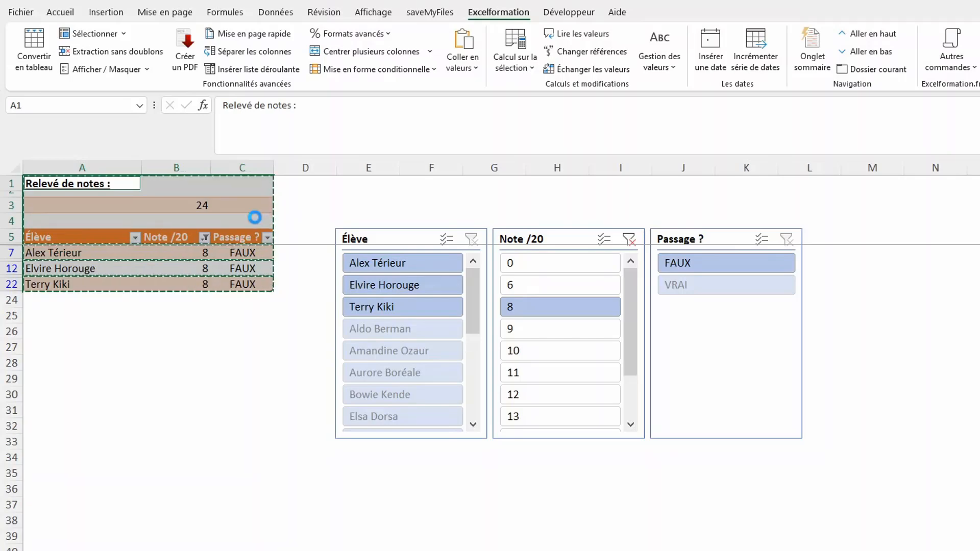
pyautogui.hotkey('ctrl', 'n')
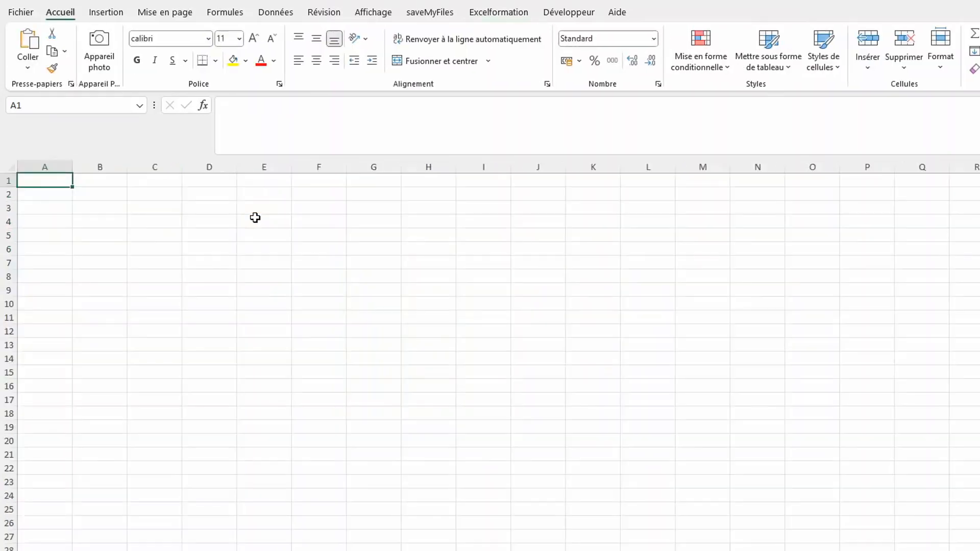
pyautogui.hotkey('ctrl', 'v')
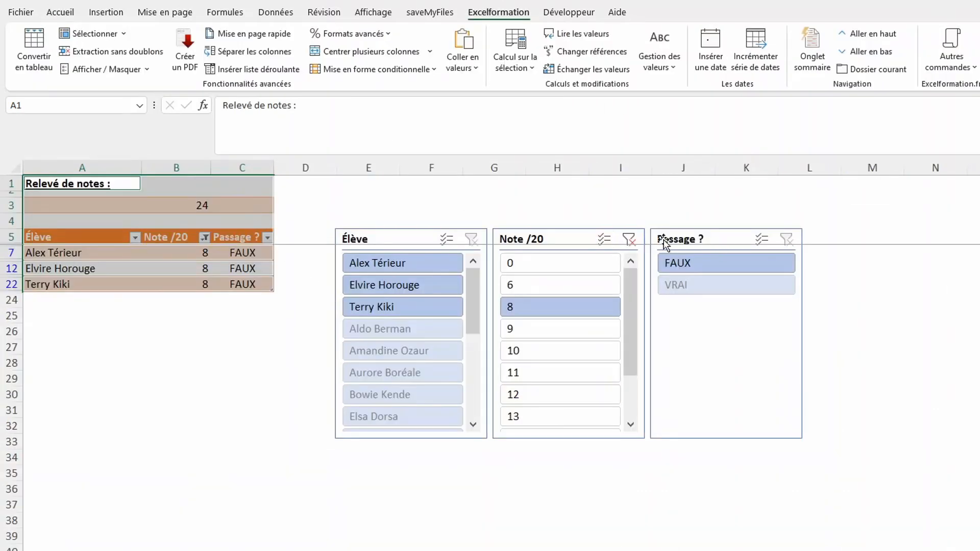
# Step: Return to the grade sheet, clear the Note /20 slicer filter and select the entire used range
pyautogui.click(633, 240)
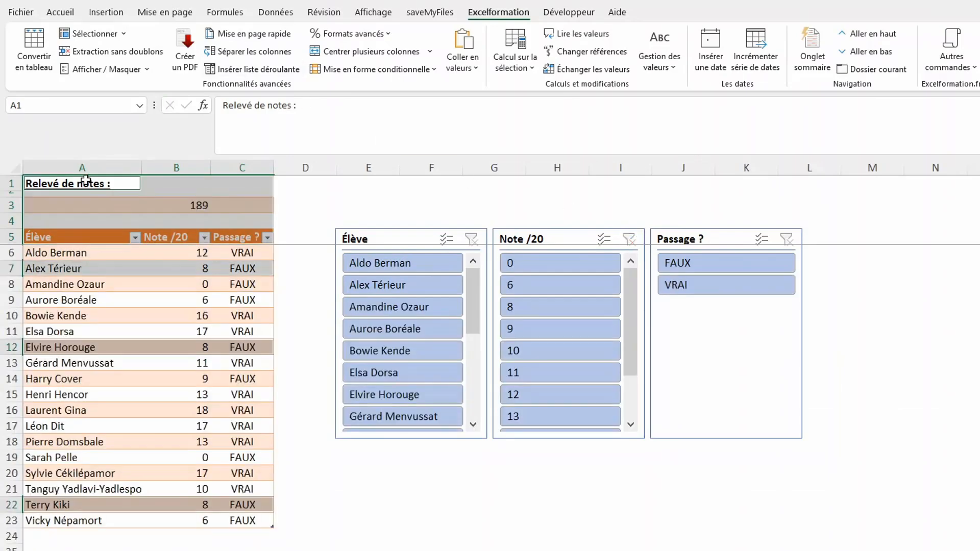
pyautogui.click(102, 34)
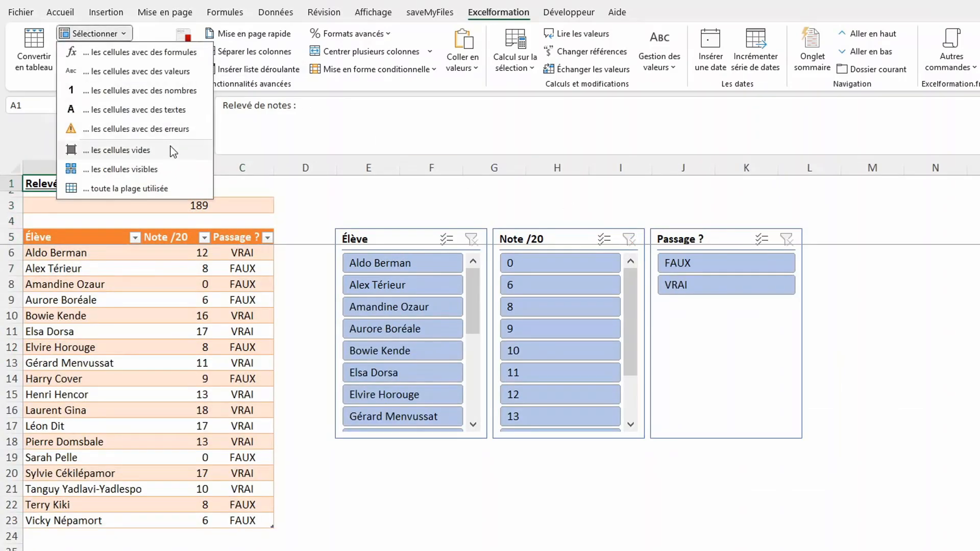
pyautogui.click(169, 190)
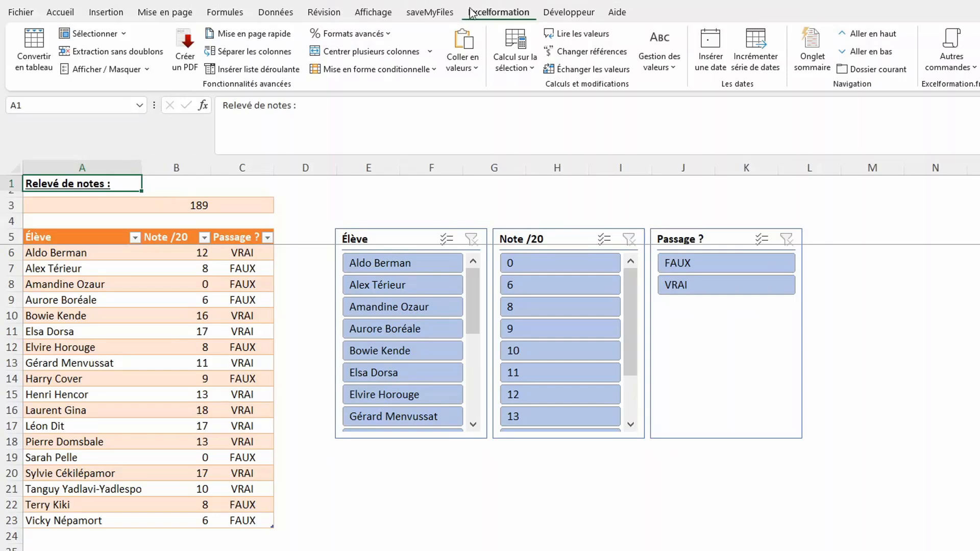
# Step: Export only the current worksheet as a PDF, with opening and e-mailing the file after export enabled
pyautogui.click(189, 61)
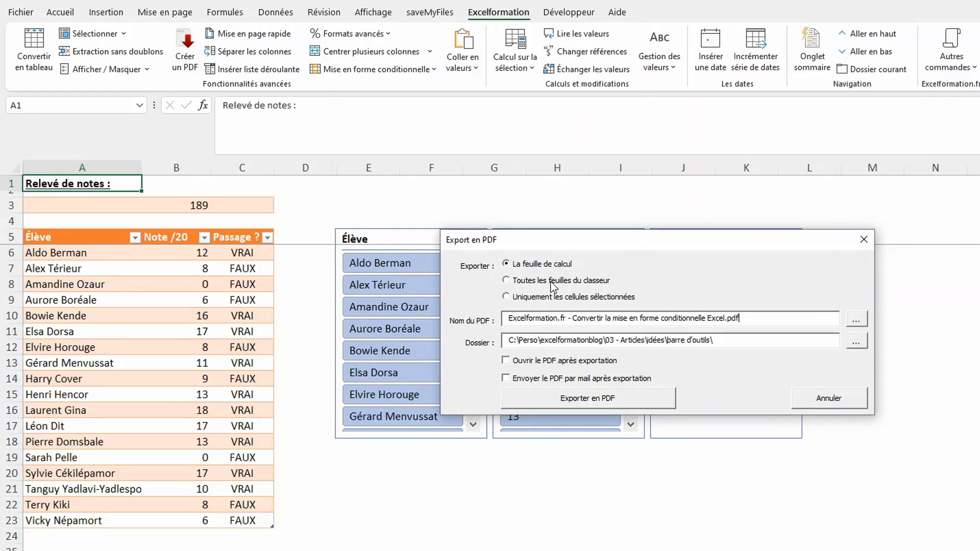
pyautogui.click(580, 284)
pyautogui.click(581, 298)
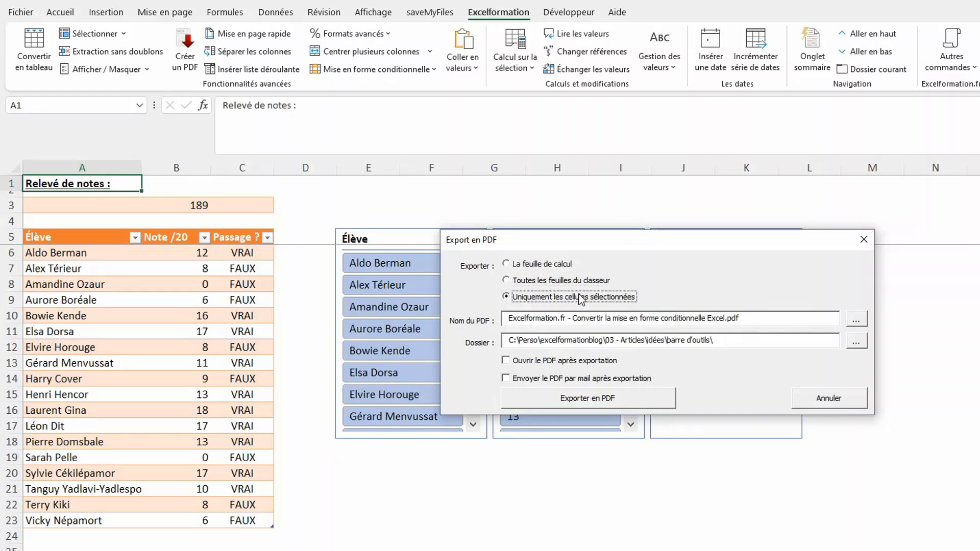
pyautogui.click(562, 266)
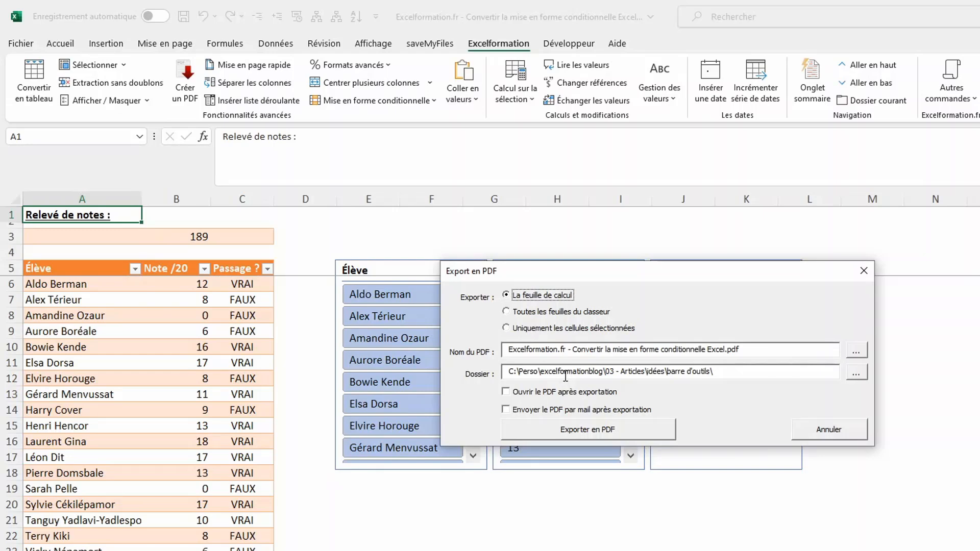
pyautogui.click(563, 393)
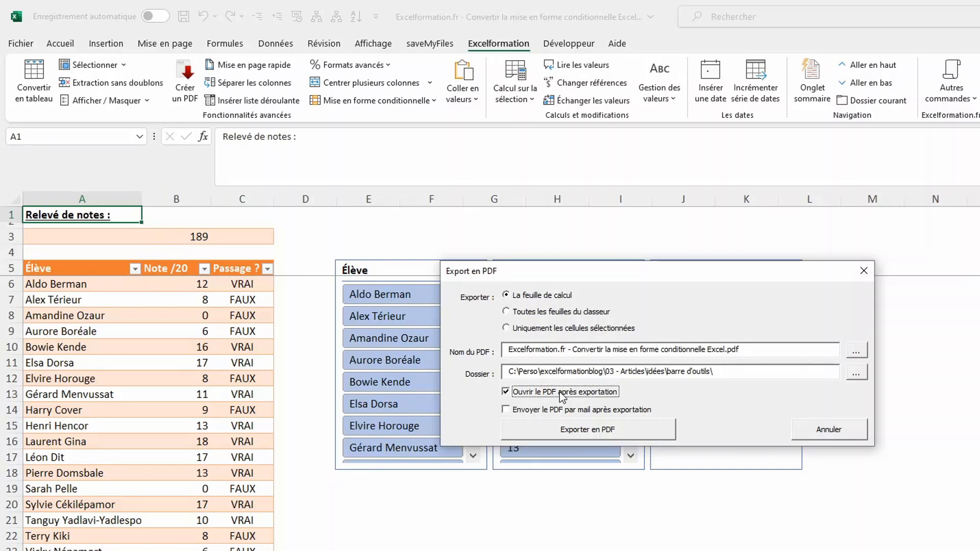
pyautogui.click(564, 411)
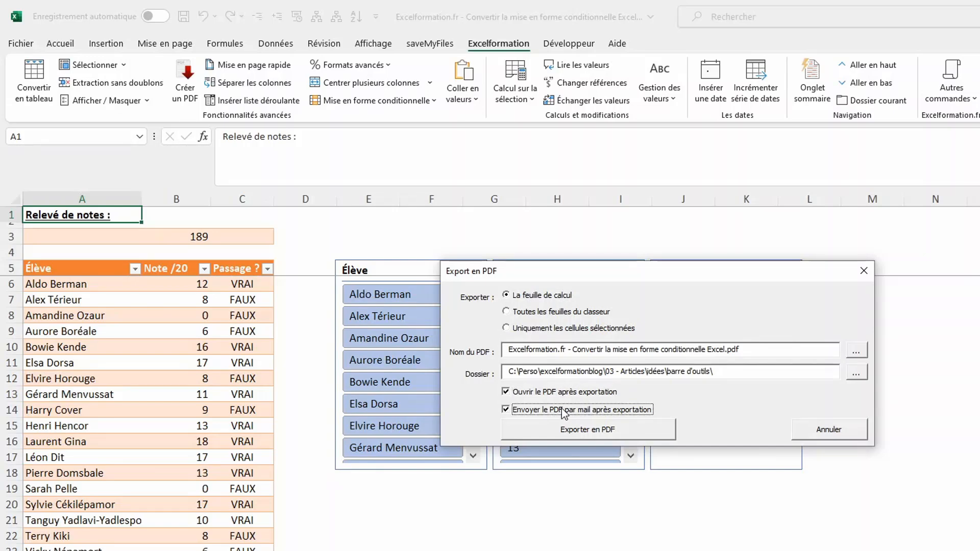
pyautogui.click(586, 433)
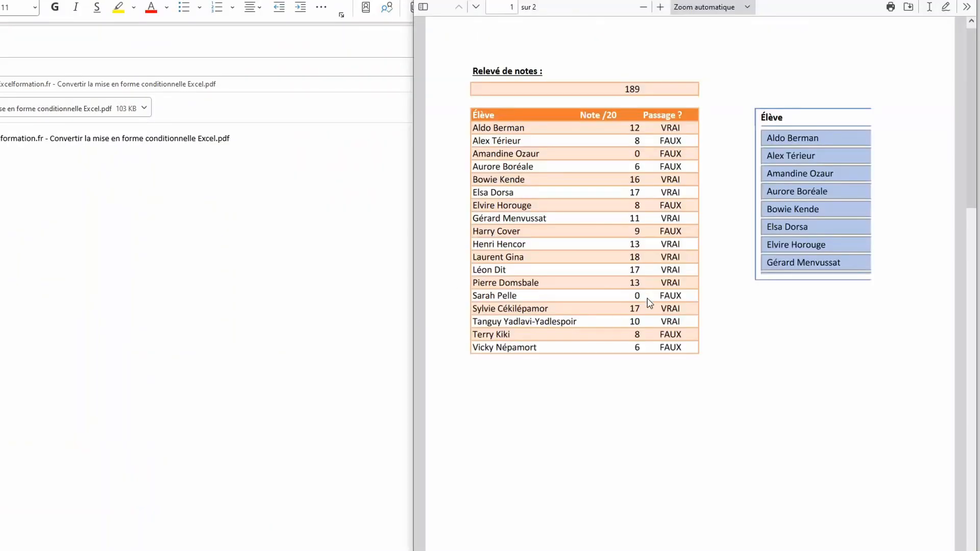
# Step: Check both pages of the exported PDF and the draft email with its attachment, closing both windows
pyautogui.scroll(-10, 649, 302)
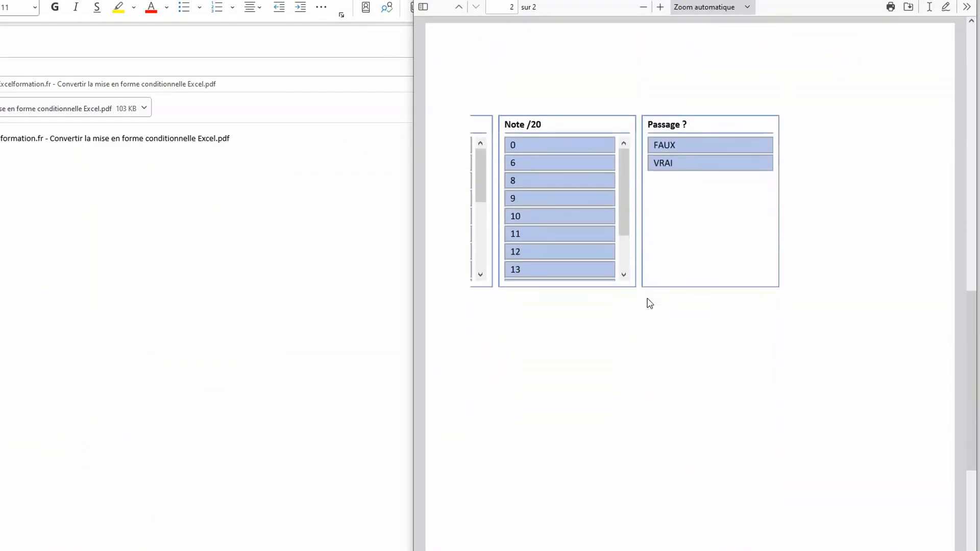
pyautogui.scroll(10, 650, 306)
pyautogui.click(155, 277)
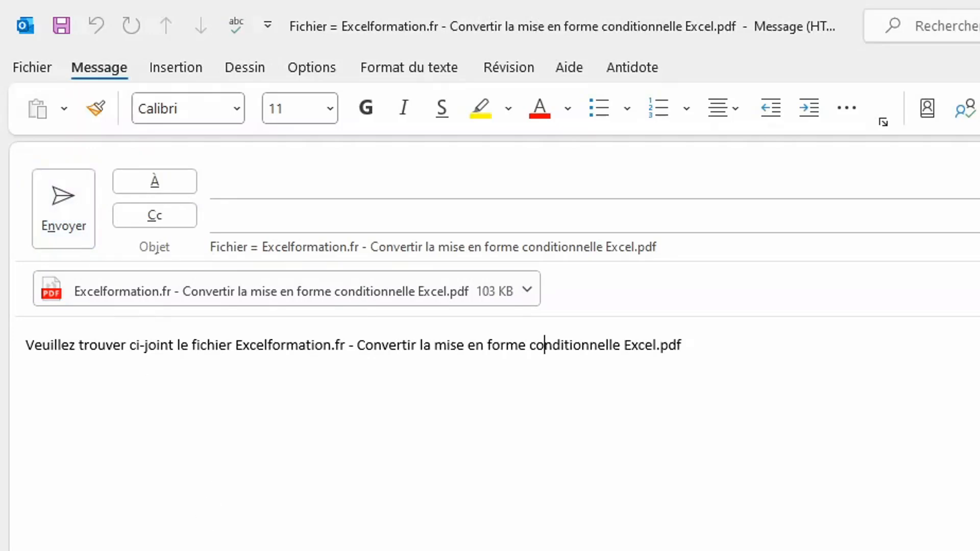
pyautogui.hotkey('alt', 'F4')
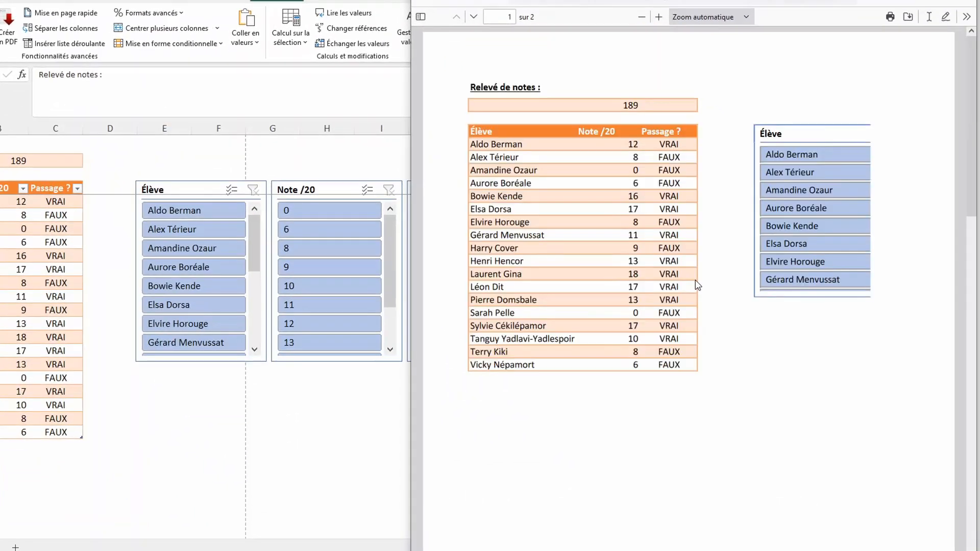
pyautogui.scroll(-10, 697, 285)
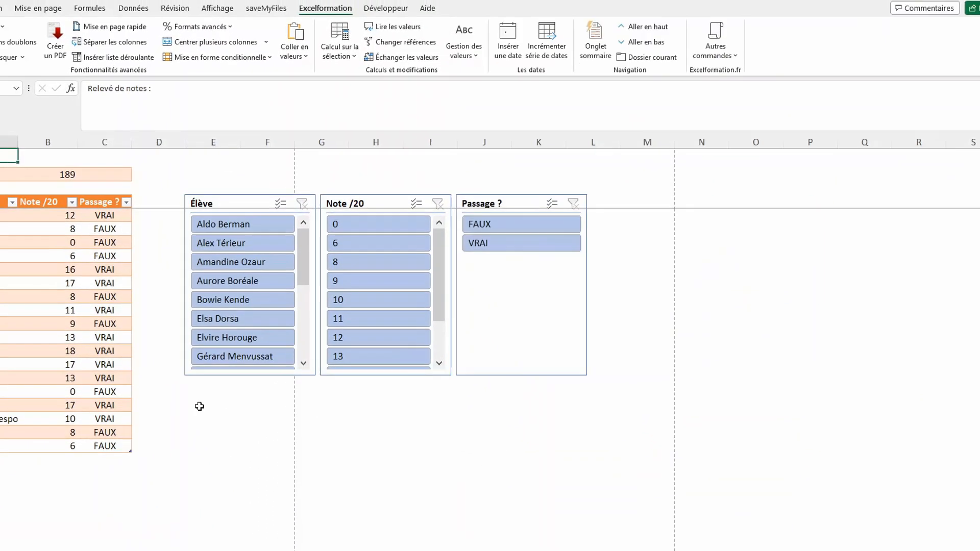
# Step: Apply the add-in's quick page layout with the footers "Édité le &D", "&F" and "Page &P/&N" and minimal margins
pyautogui.click(154, 396)
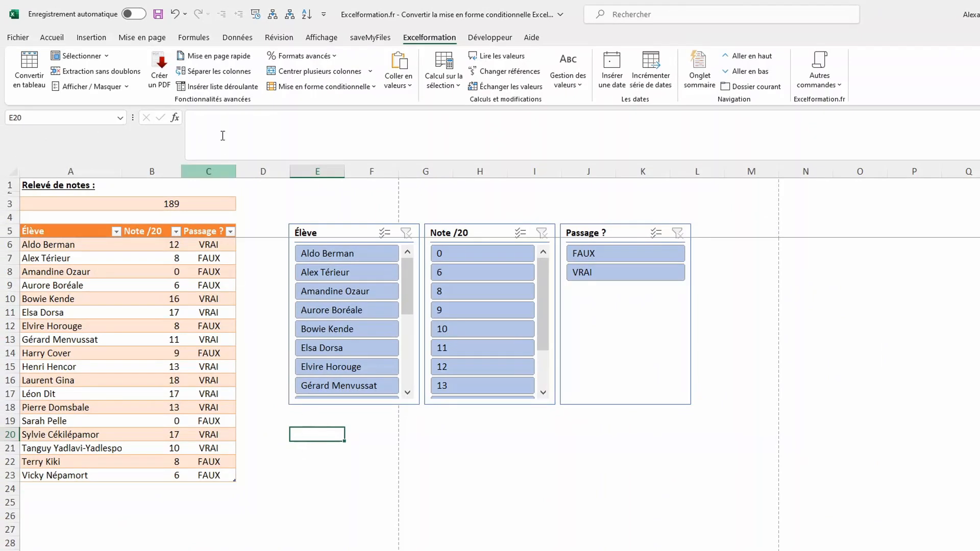
pyautogui.click(218, 57)
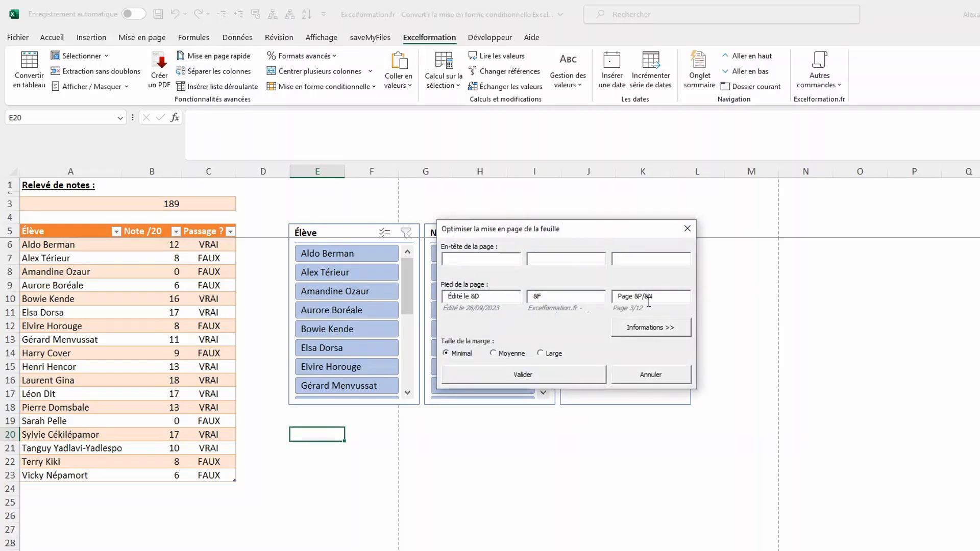
pyautogui.click(555, 375)
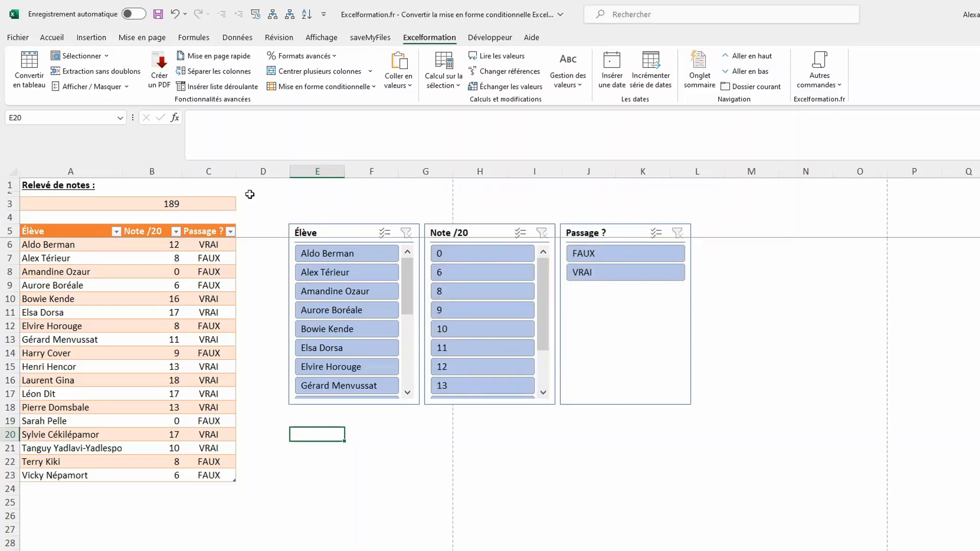
# Step: Change the sheet's page orientation to landscape with a print scale of 95%
pyautogui.click(153, 40)
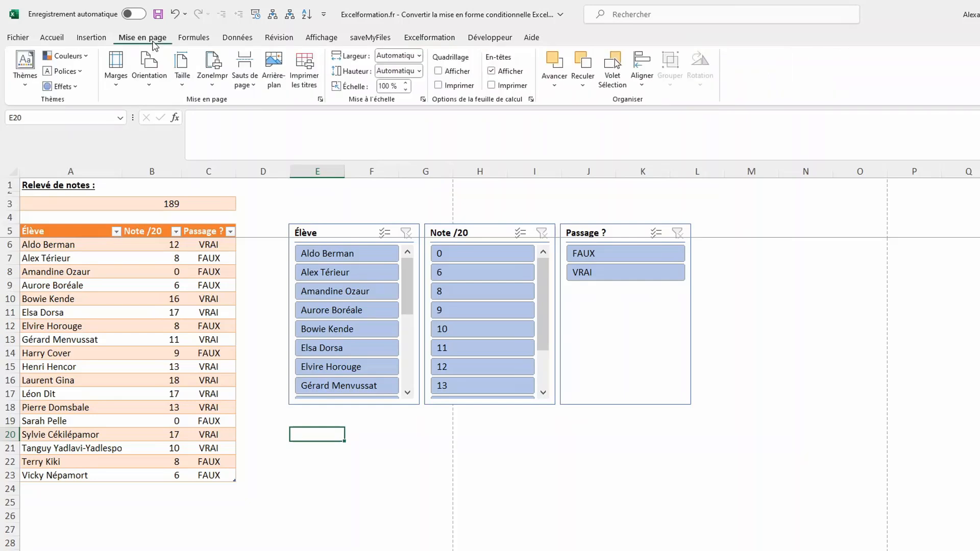
pyautogui.click(151, 82)
pyautogui.click(171, 141)
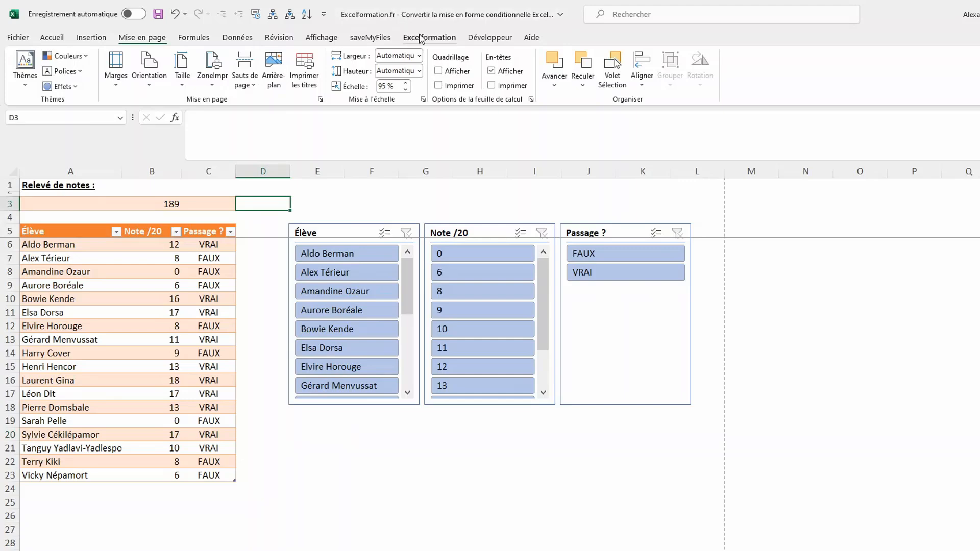
# Step: Export the re-laid-out worksheet as a PDF using the add-in, with opening the file after export enabled
pyautogui.click(417, 37)
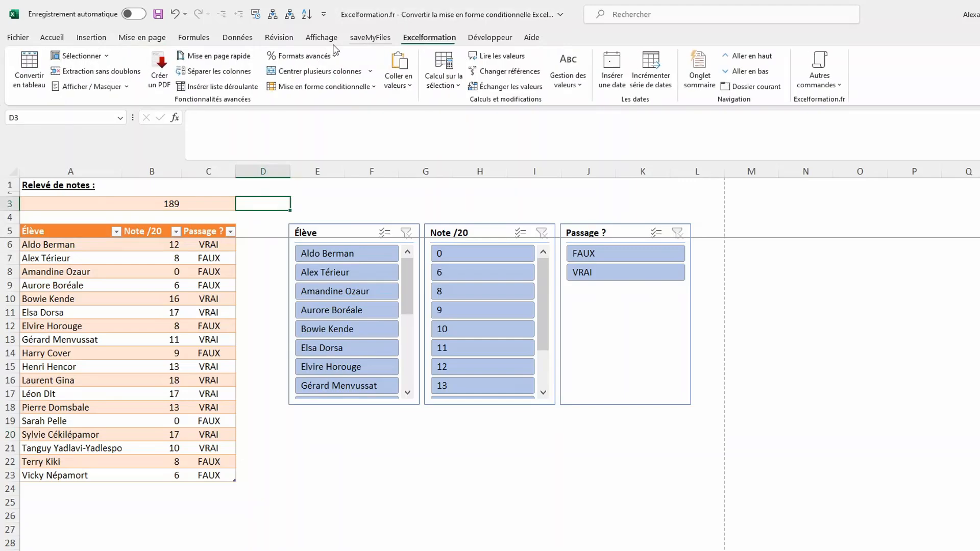
pyautogui.click(160, 71)
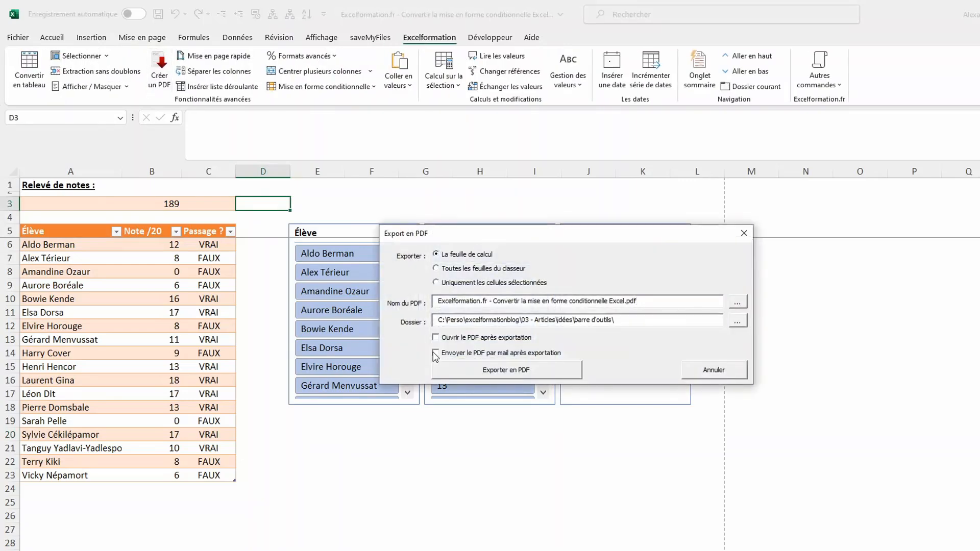
pyautogui.click(436, 337)
pyautogui.click(479, 371)
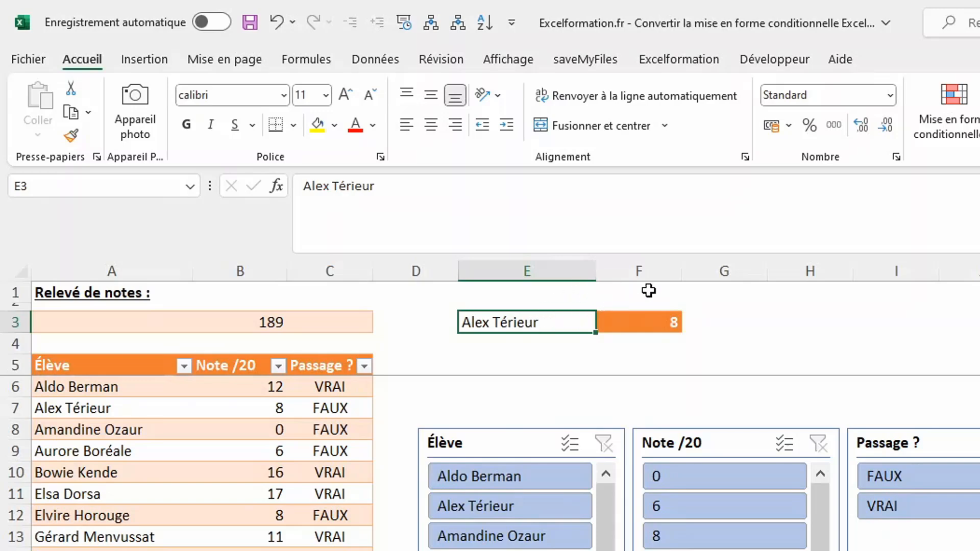
# Step: Inspect the SOMME.SI formula in F3 and enter another student's full name in E3
pyautogui.click(632, 321)
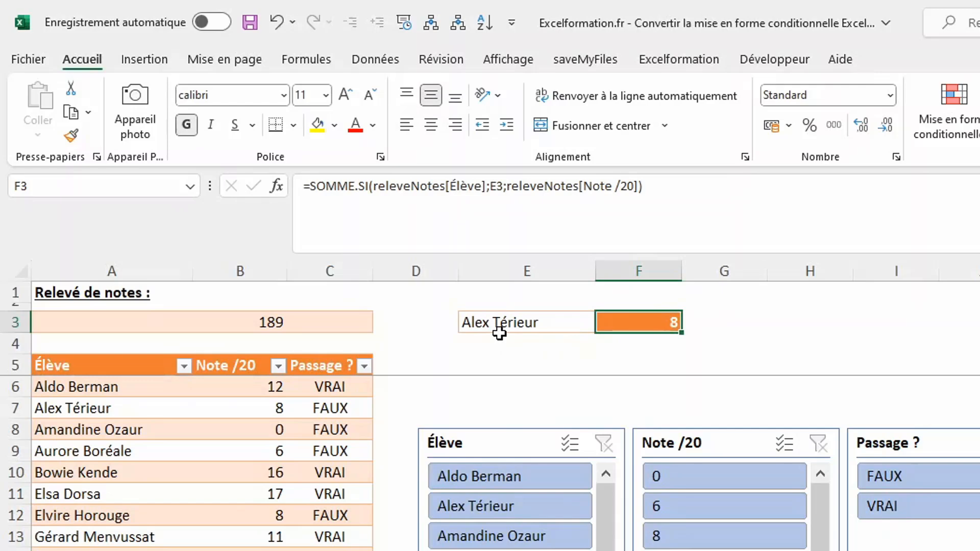
pyautogui.click(521, 321)
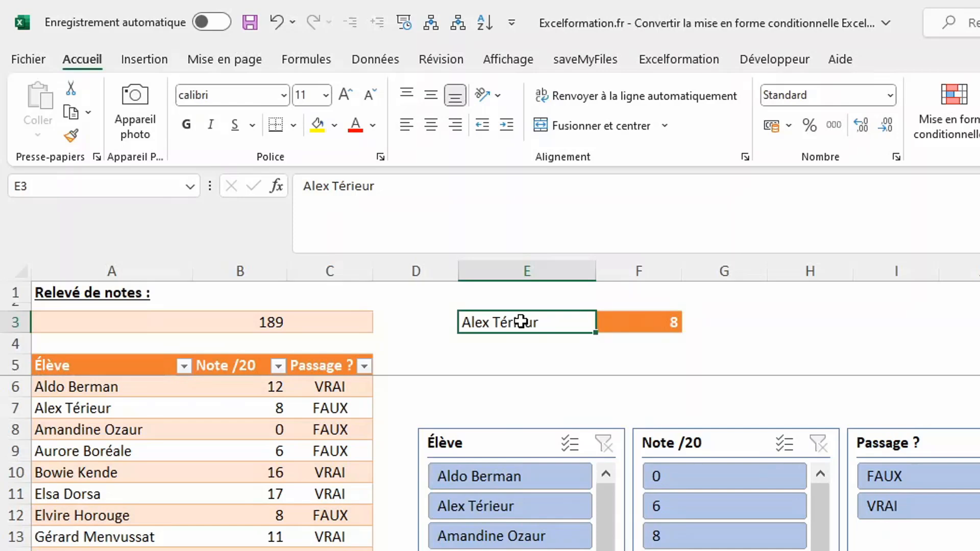
pyautogui.write('Elsa D')
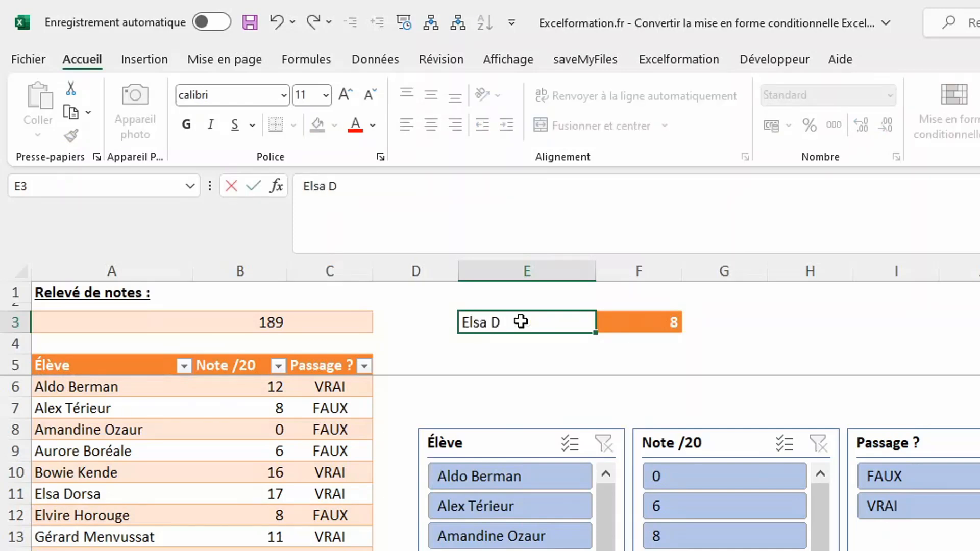
pyautogui.write('orsa')
pyautogui.press('Return')
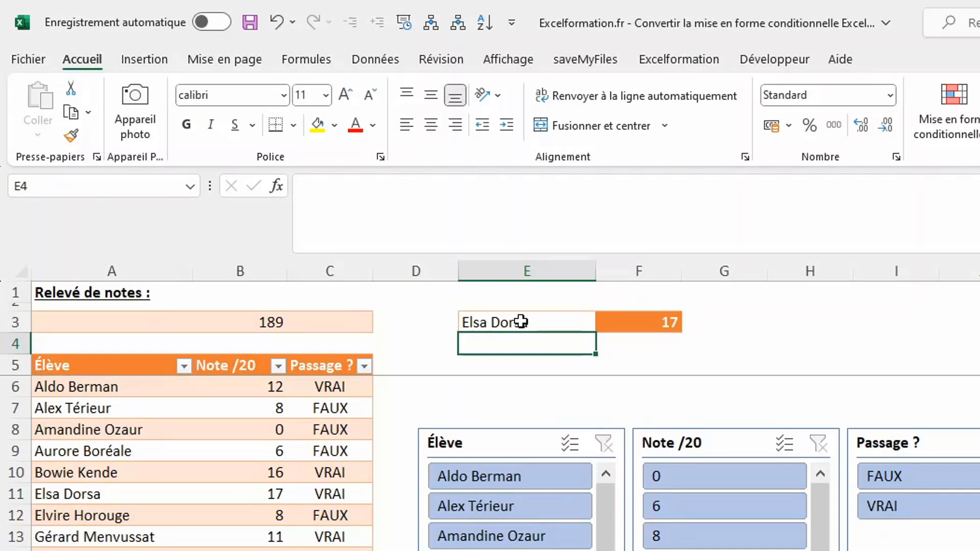
# Step: Insert a drop-down list in E3 with the add-in, sourced from 'Mise en tableau'!$A$6:$A$23, and pick another student from it
pyautogui.click(520, 322)
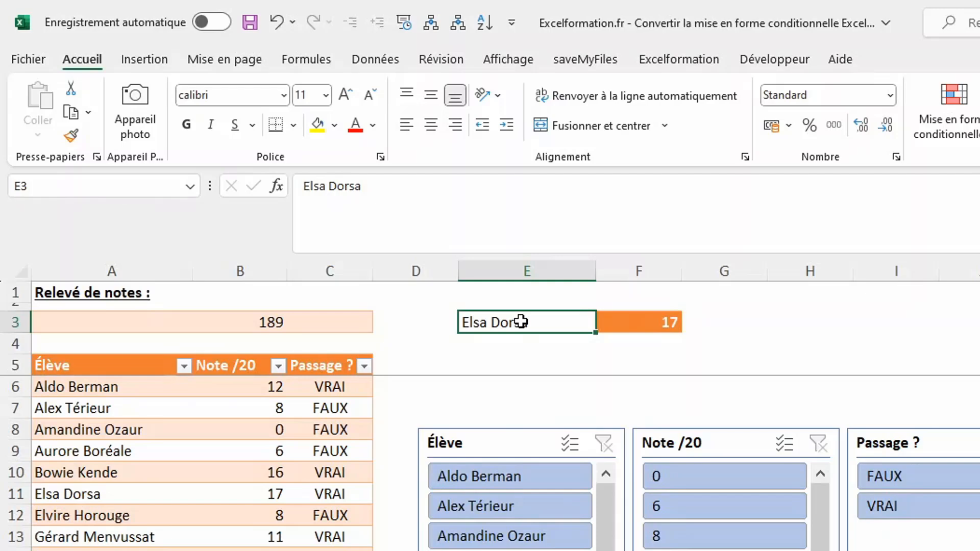
pyautogui.click(684, 62)
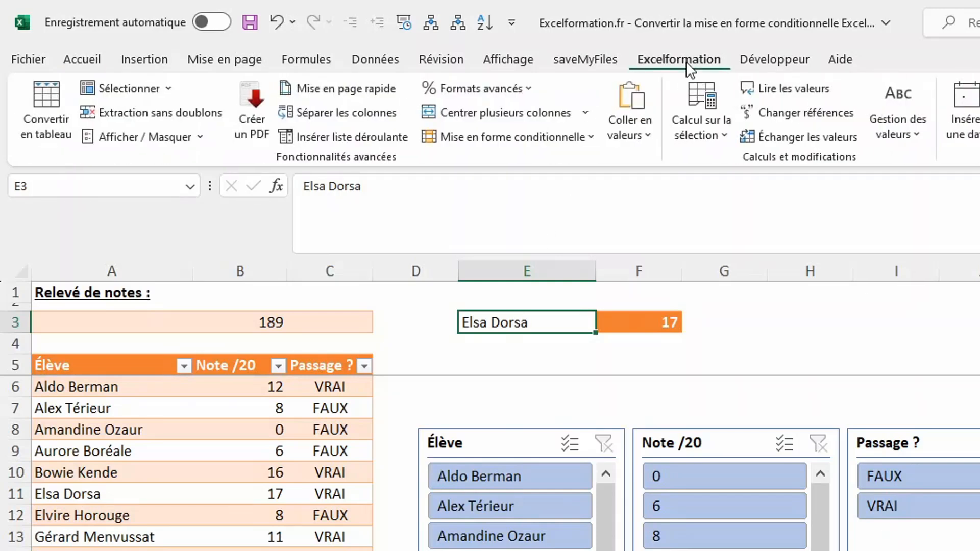
pyautogui.click(356, 138)
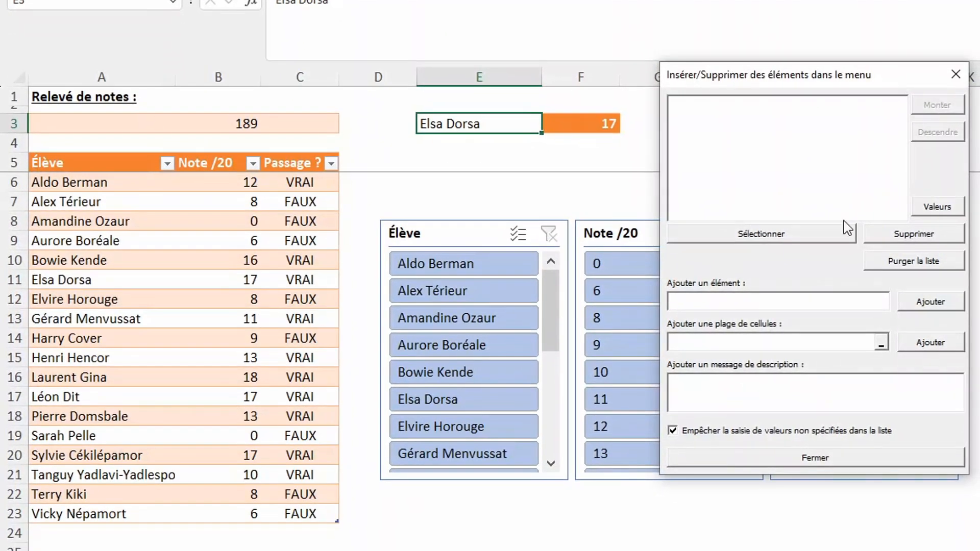
pyautogui.click(880, 340)
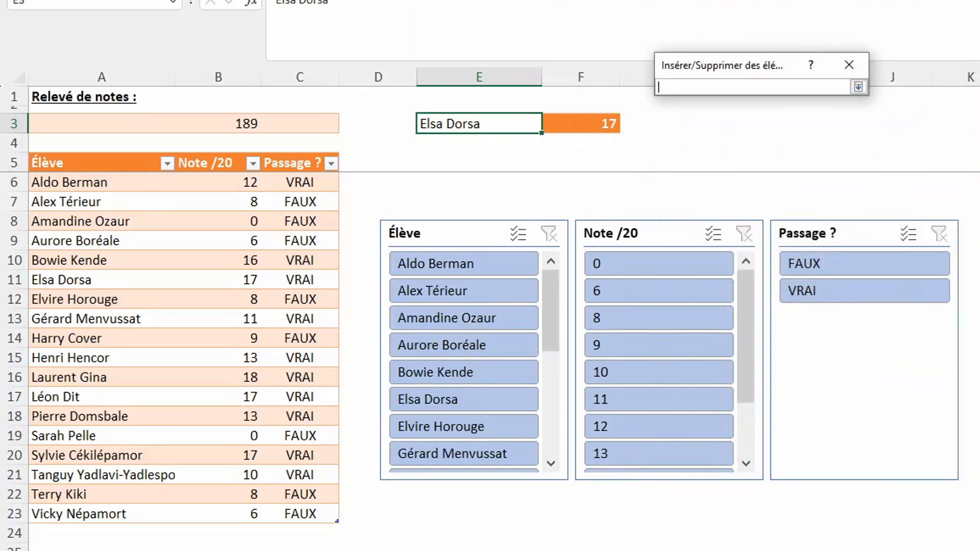
pyautogui.click(105, 153)
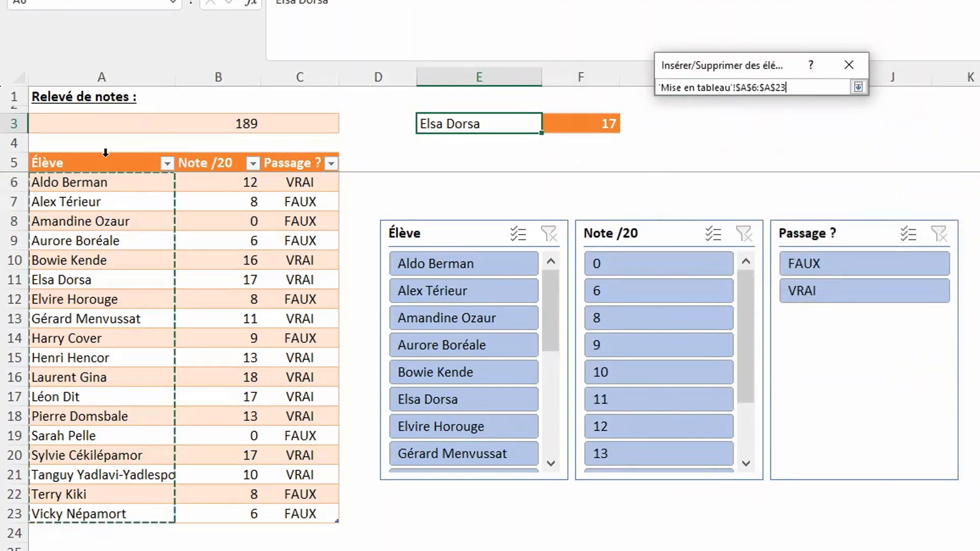
pyautogui.press('Return')
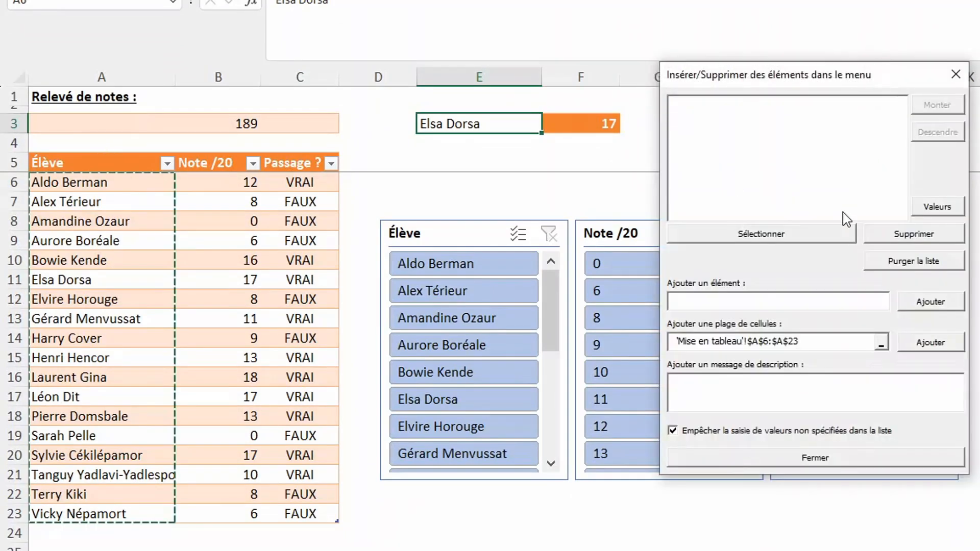
pyautogui.click(930, 343)
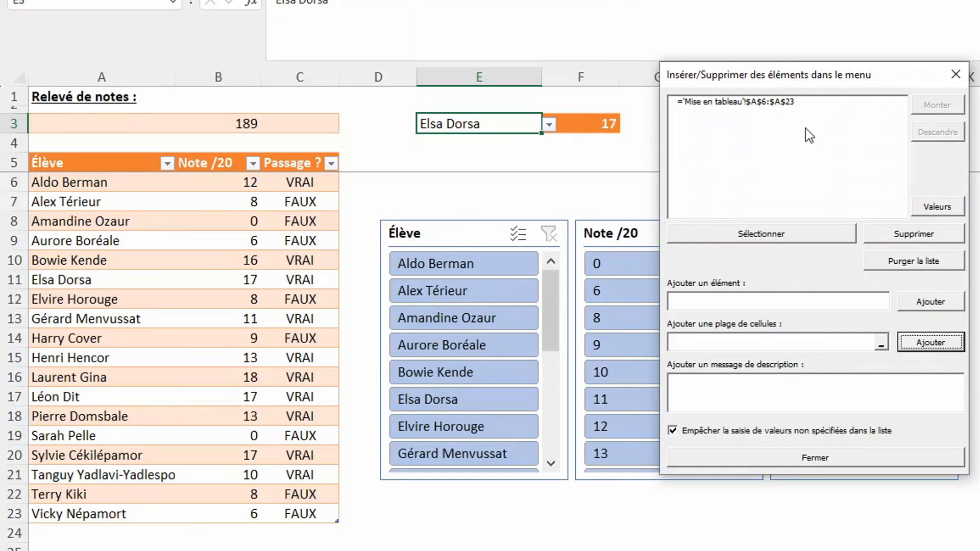
pyautogui.click(818, 460)
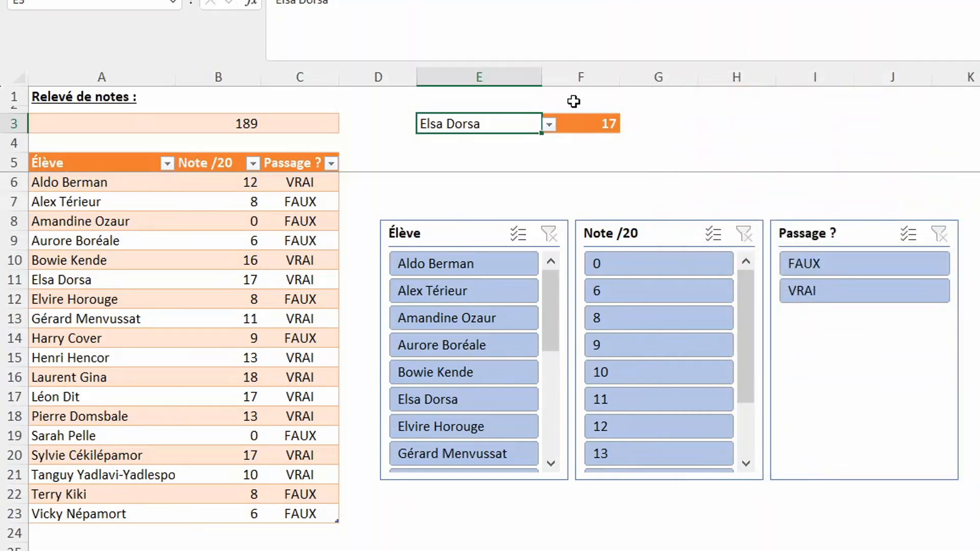
pyautogui.click(549, 125)
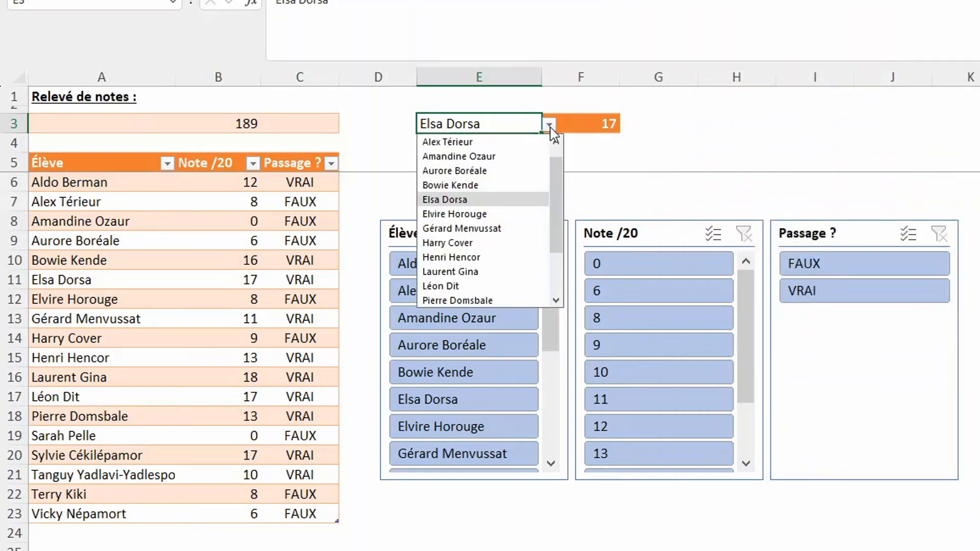
pyautogui.click(494, 258)
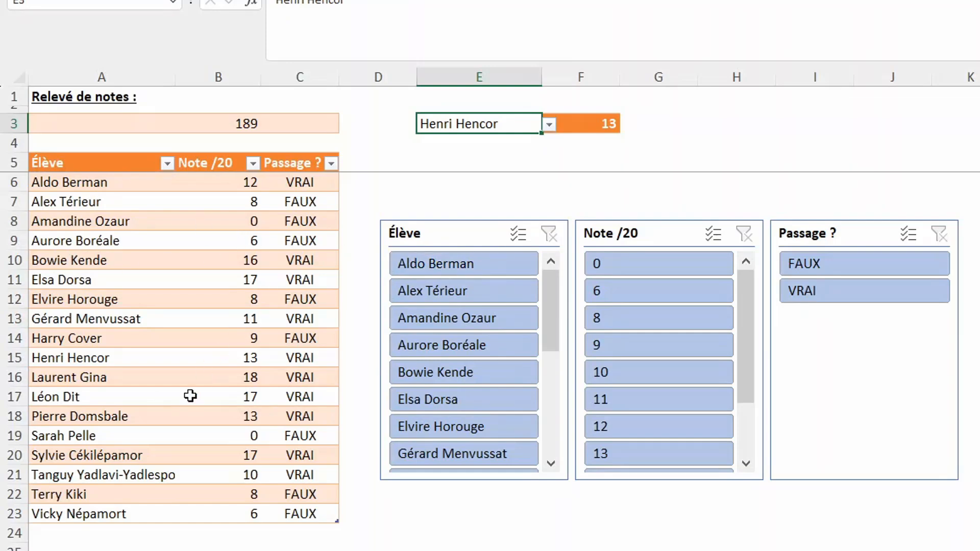
# Step: Add a student row "Nouveau" with the grade 15 in row 24, directly below the grade table
pyautogui.click(58, 529)
pyautogui.write('No')
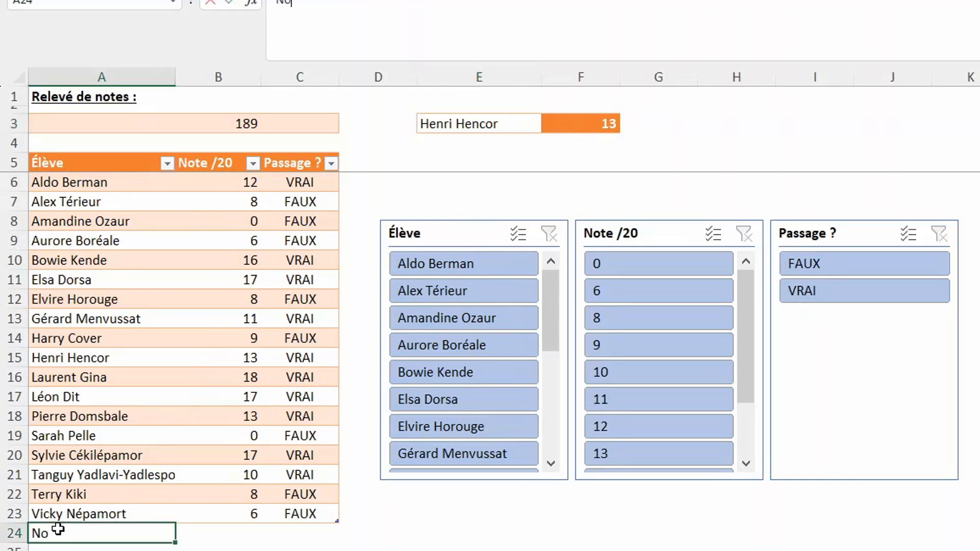
pyautogui.write('uveauau')
pyautogui.press('Tab')
pyautogui.write('15')
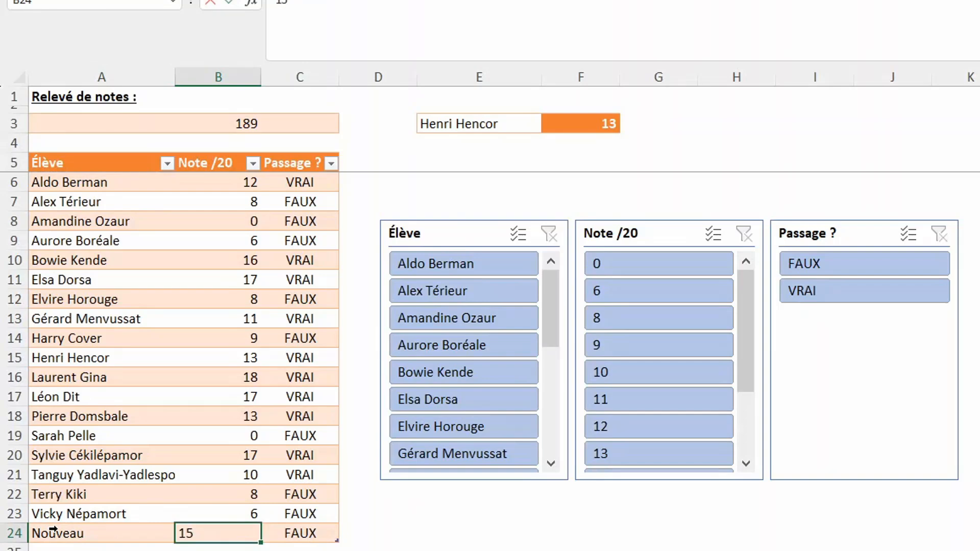
pyautogui.press('Tab')
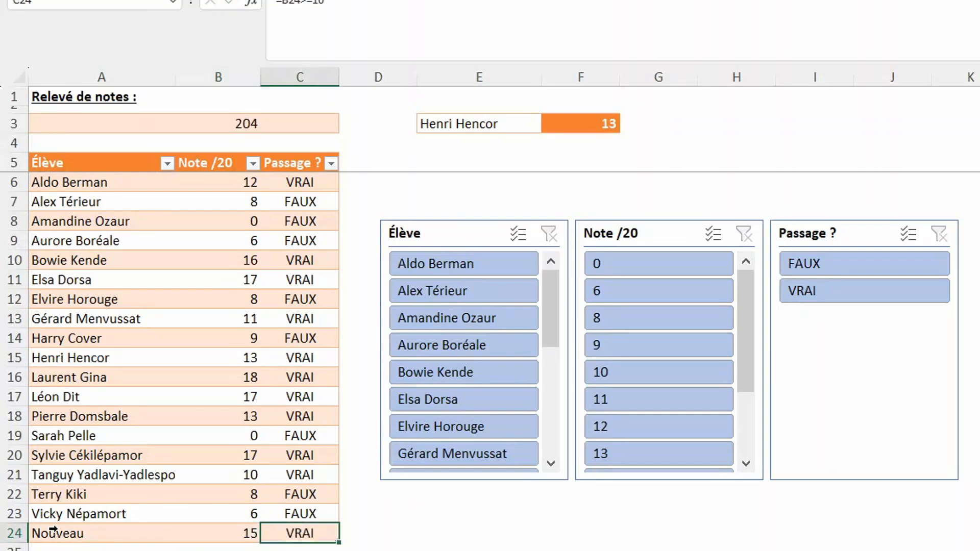
# Step: Choose "Nouveau" from the drop-down list in E3
pyautogui.click(478, 123)
pyautogui.click(554, 124)
pyautogui.moveTo(559, 166); pyautogui.dragTo(557, 252)
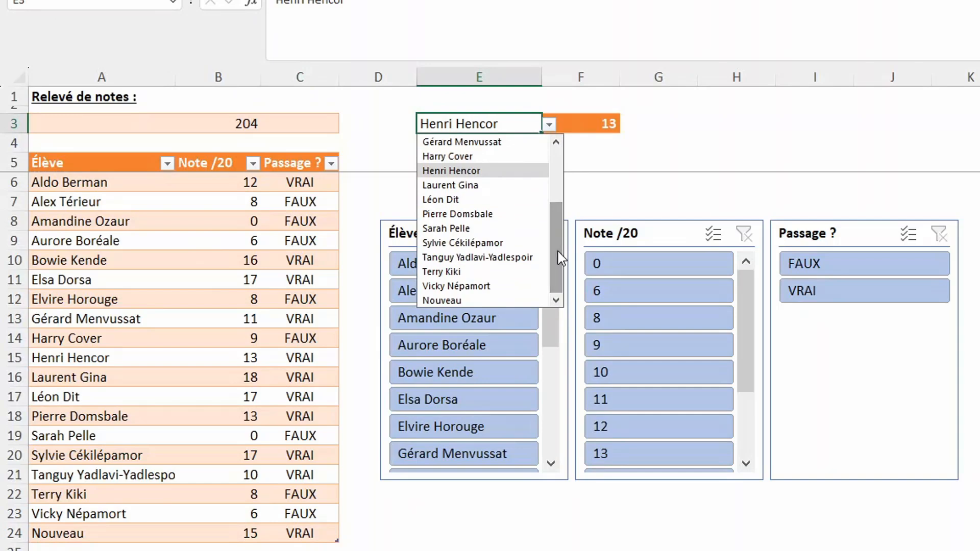
pyautogui.click(477, 301)
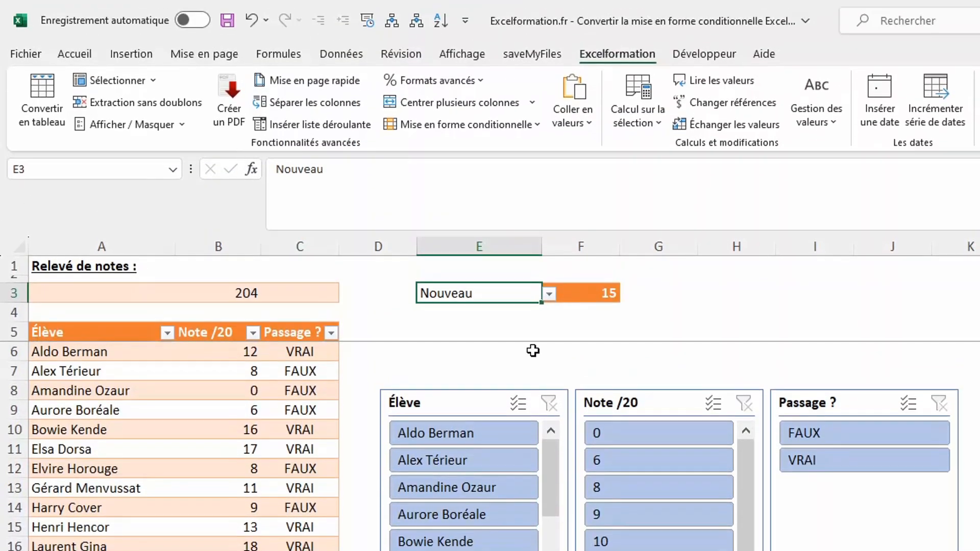
# Step: Convert the source range of E3's drop-down list into its corresponding fixed values with the add-in
pyautogui.click(312, 124)
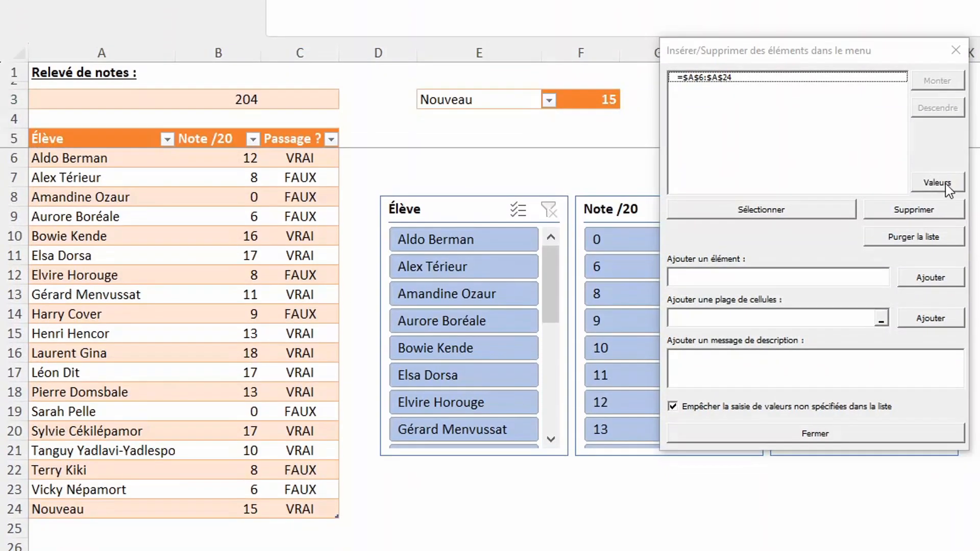
pyautogui.click(946, 185)
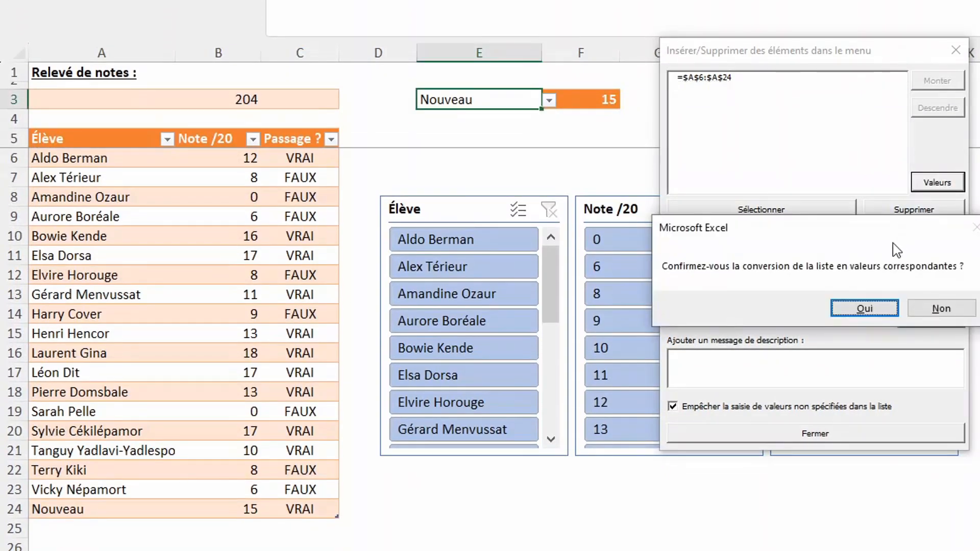
pyautogui.click(875, 310)
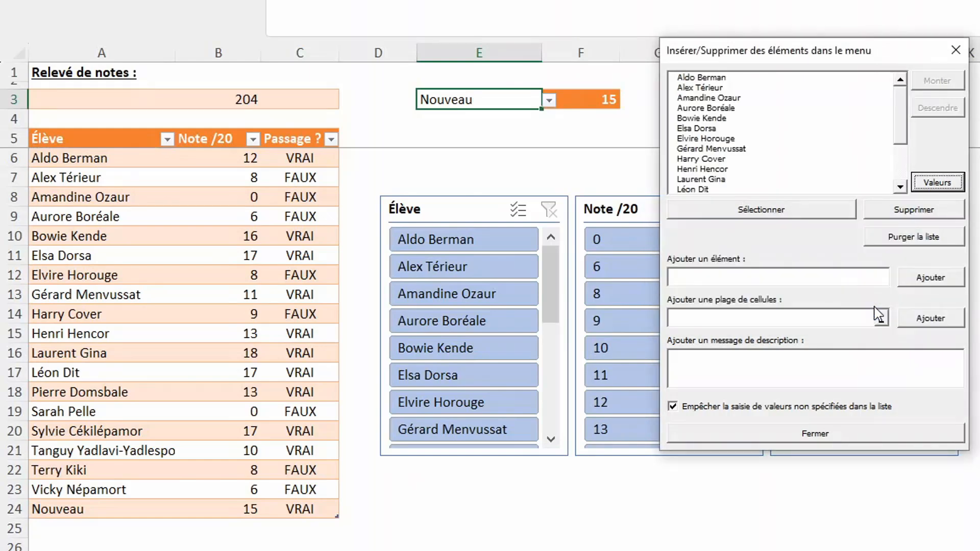
# Step: Delete the row 16 student's entry from the drop-down list items and fill E3 with the row 20 student's entry
pyautogui.moveTo(902, 124); pyautogui.dragTo(902, 161)
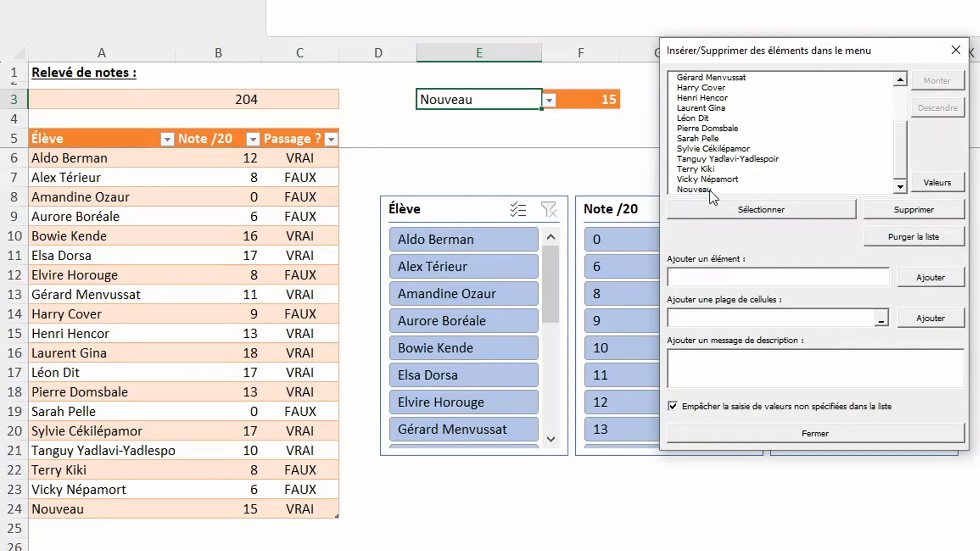
pyautogui.click(724, 108)
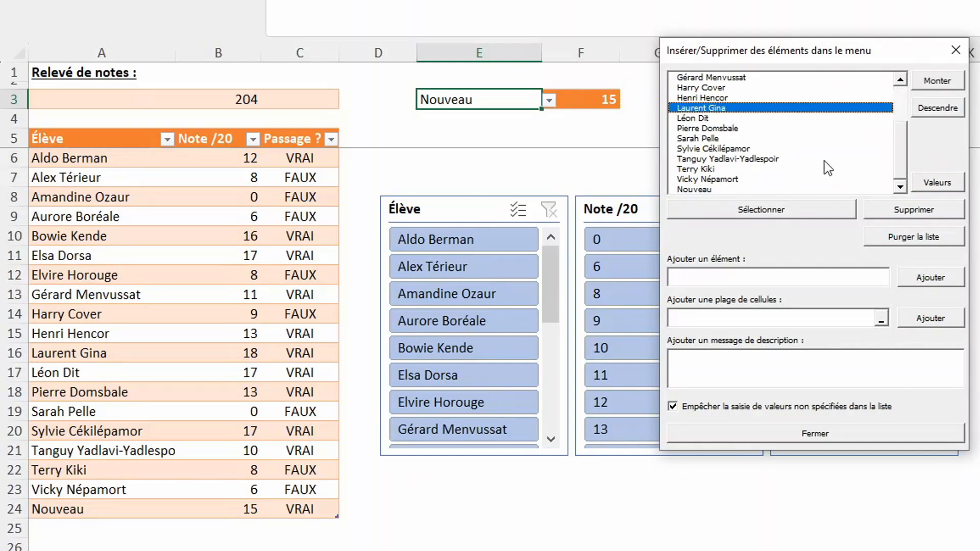
pyautogui.click(891, 213)
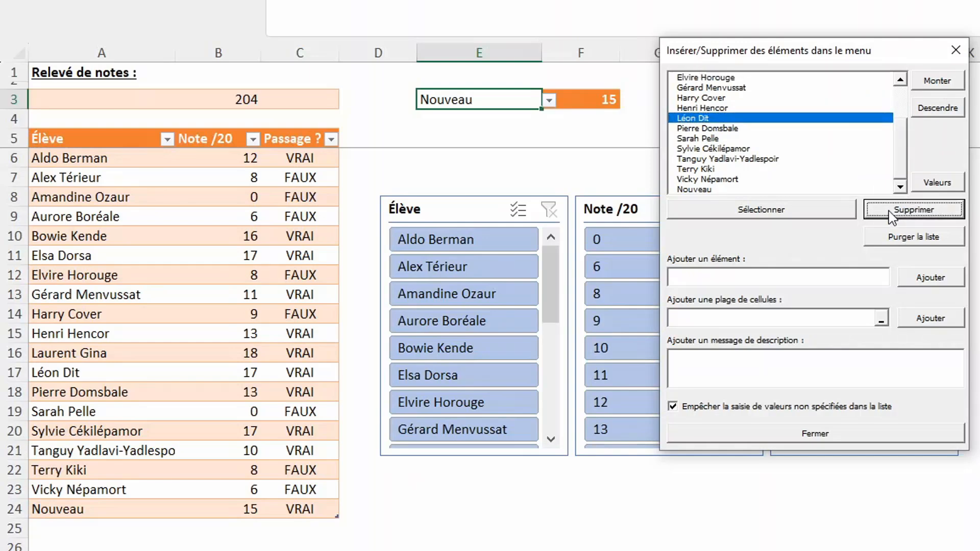
pyautogui.click(723, 149)
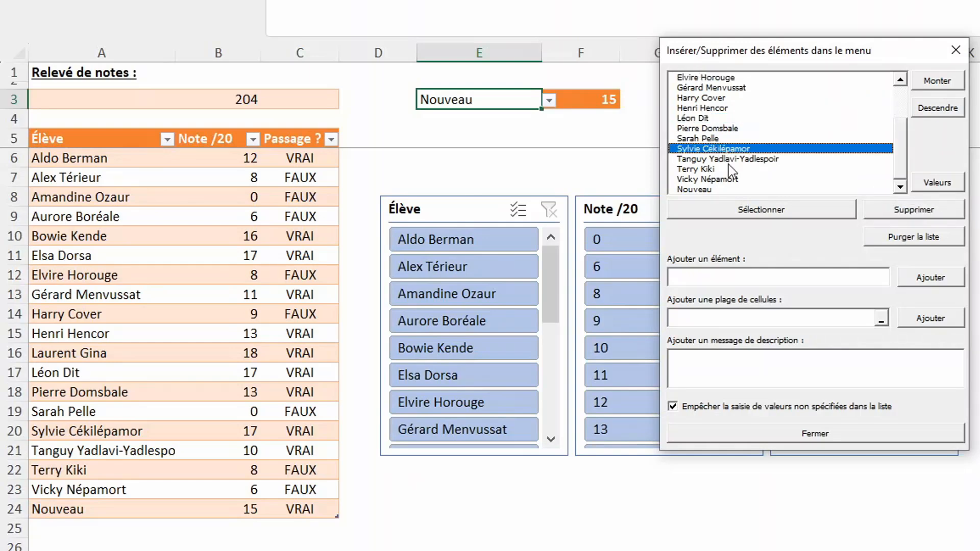
pyautogui.click(763, 210)
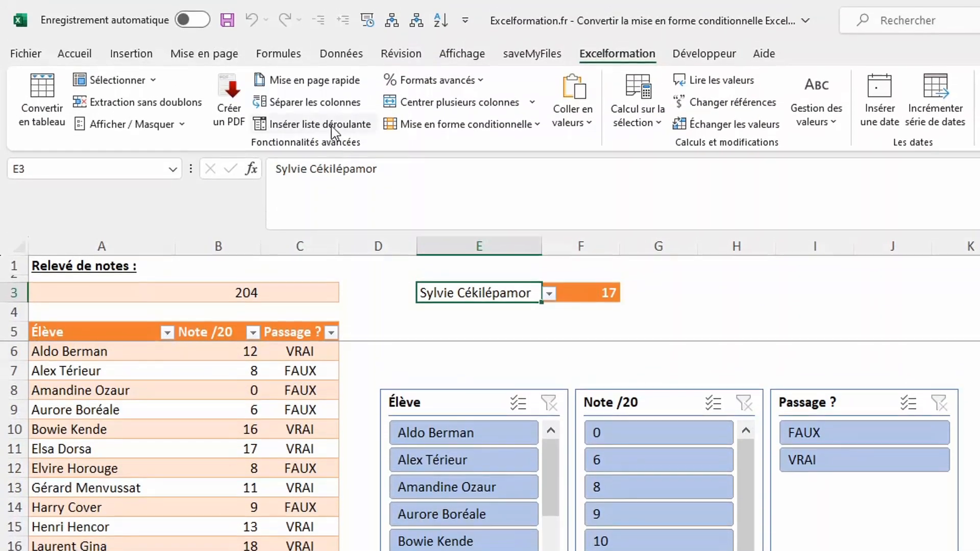
# Step: Add the item "Nouveau 2" to E3's drop-down list with the add-in
pyautogui.click(335, 132)
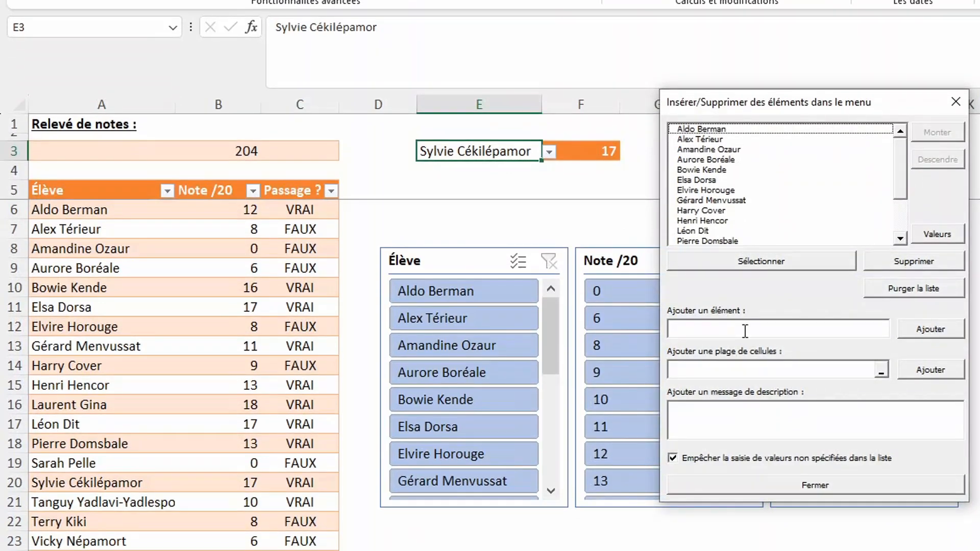
pyautogui.click(746, 331)
pyautogui.write('Nouveau')
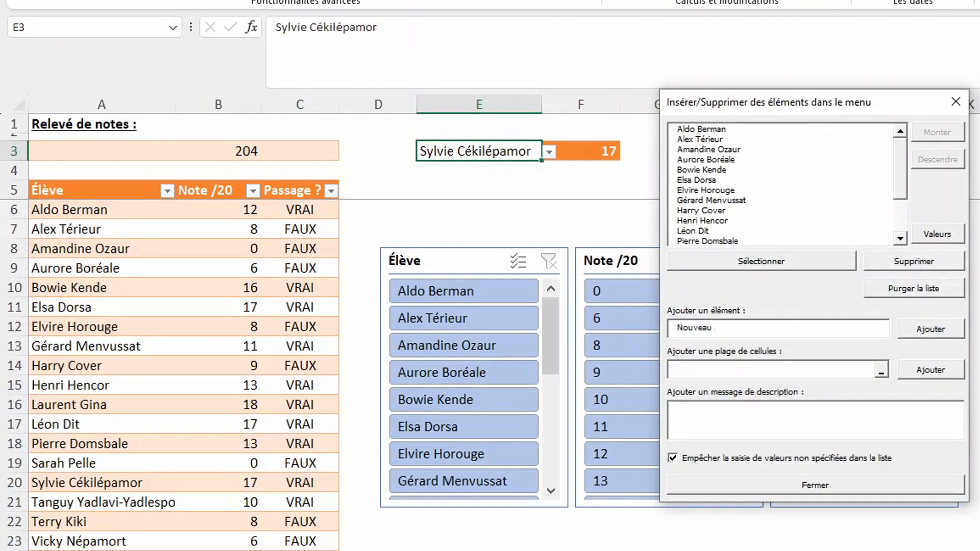
pyautogui.click(928, 331)
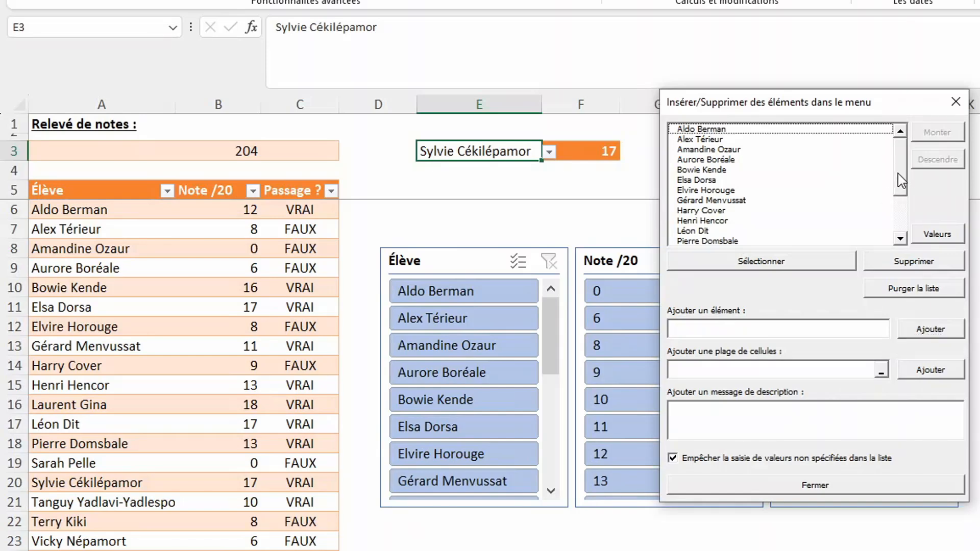
# Step: Move the item "Nouveau 2" up to the first position of the drop-down list and close the list editor
pyautogui.moveTo(899, 173); pyautogui.dragTo(899, 232)
pyautogui.click(709, 241)
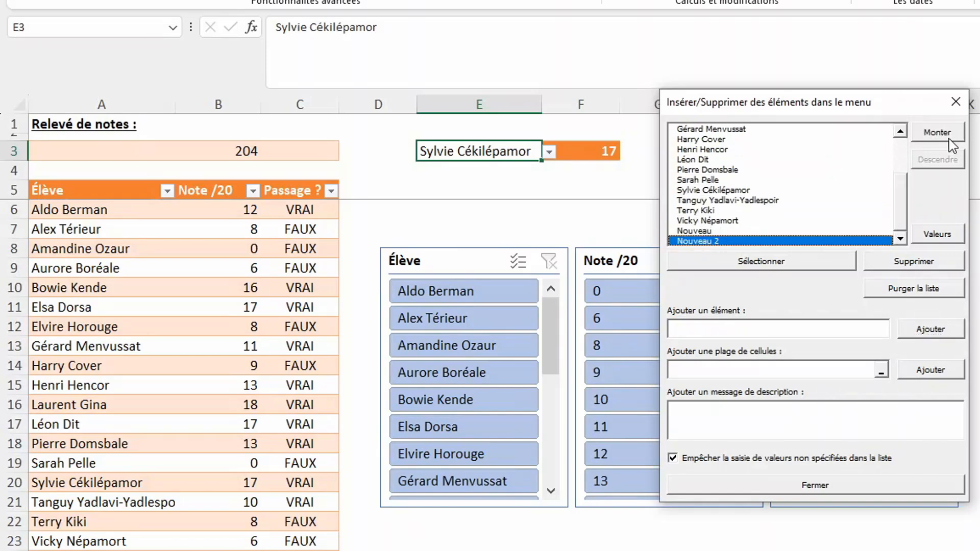
pyautogui.click(938, 133)
pyautogui.click(939, 133)
pyautogui.click(939, 133)
pyautogui.click(938, 132)
pyautogui.click(939, 132)
pyautogui.click(938, 133)
pyautogui.click(938, 133)
pyautogui.click(938, 133)
pyautogui.click(938, 132)
pyautogui.click(939, 132)
pyautogui.click(938, 133)
pyautogui.click(938, 132)
pyautogui.click(938, 133)
pyautogui.click(938, 133)
pyautogui.click(938, 133)
pyautogui.click(939, 133)
pyautogui.click(938, 132)
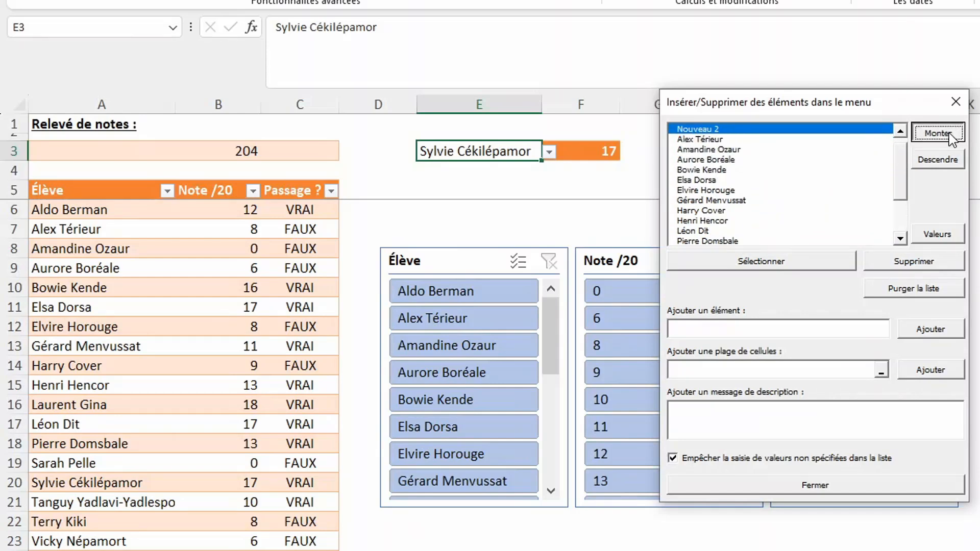
pyautogui.click(938, 133)
pyautogui.click(842, 489)
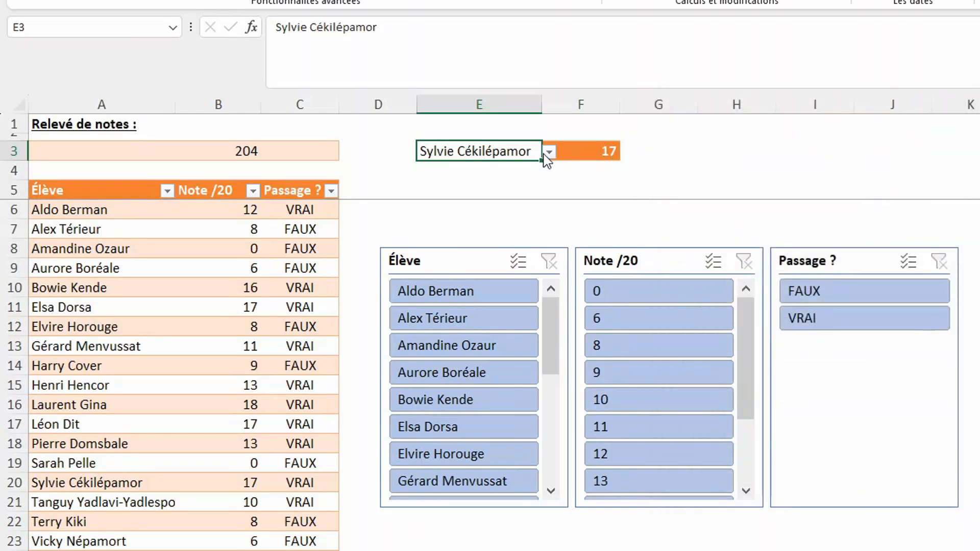
# Step: Choose "Nouveau 2" from the drop-down list in E3
pyautogui.click(549, 151)
pyautogui.scroll(1, 559, 231)
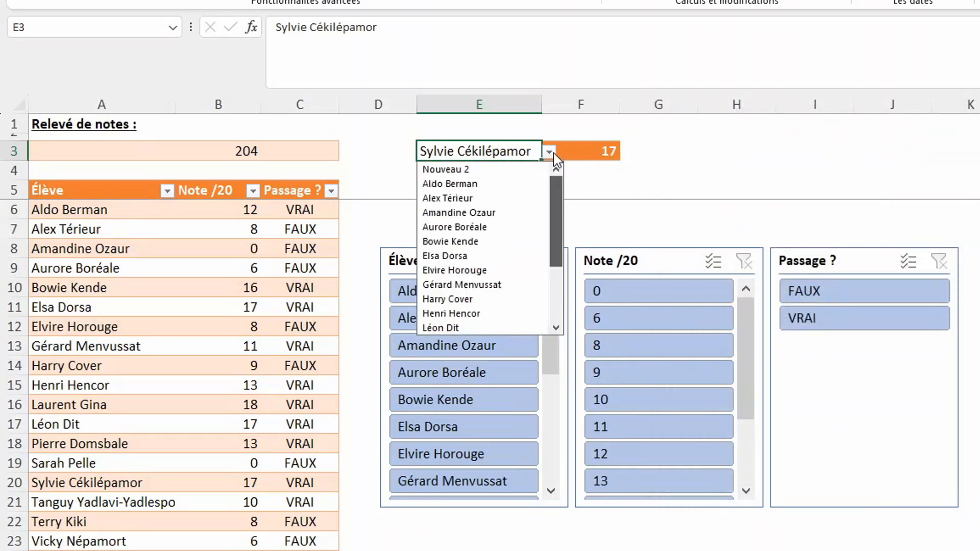
pyautogui.click(456, 170)
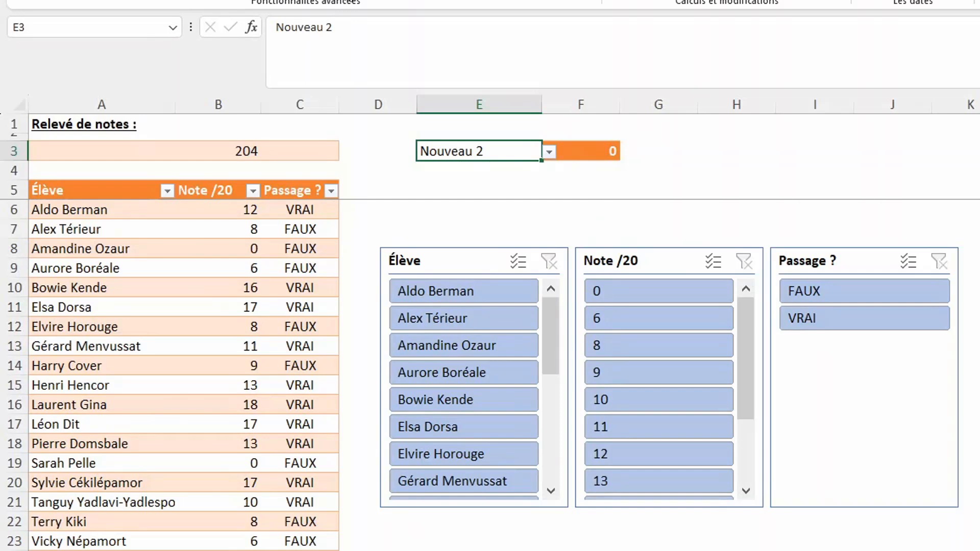
# Step: Add the description message "Sélectionner le nom d'un élève" to E3's drop-down list
pyautogui.click(689, 415)
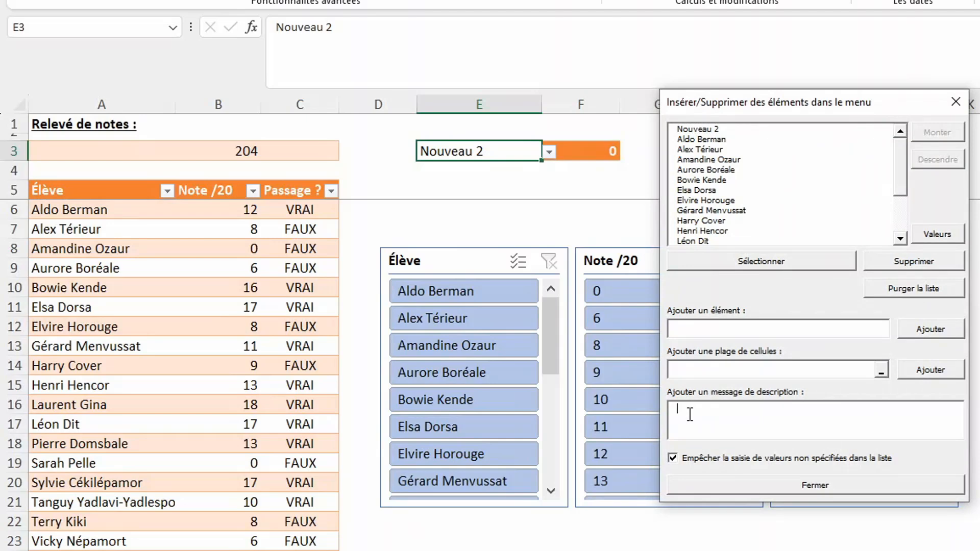
pyautogui.write('Sélectionner')
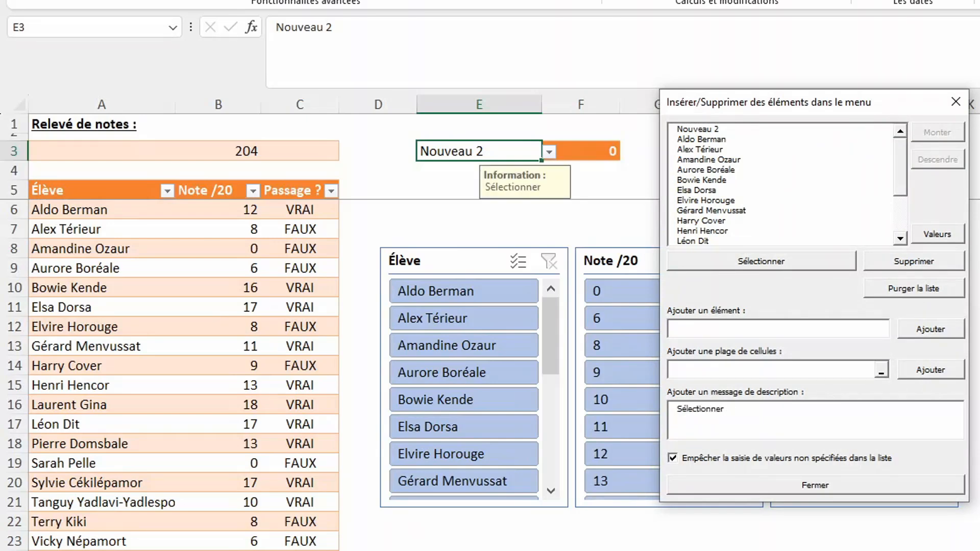
pyautogui.write(" le nom de l'él")
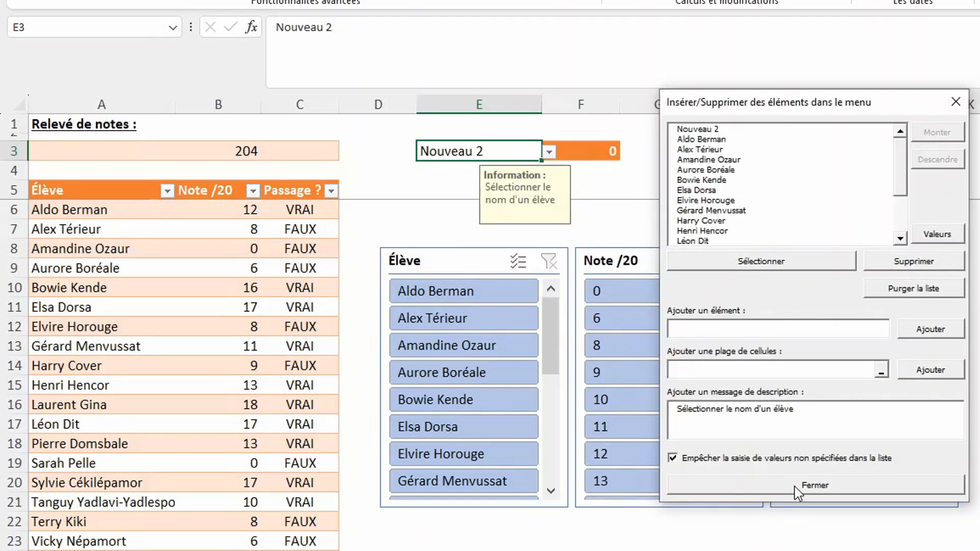
pyautogui.click(797, 484)
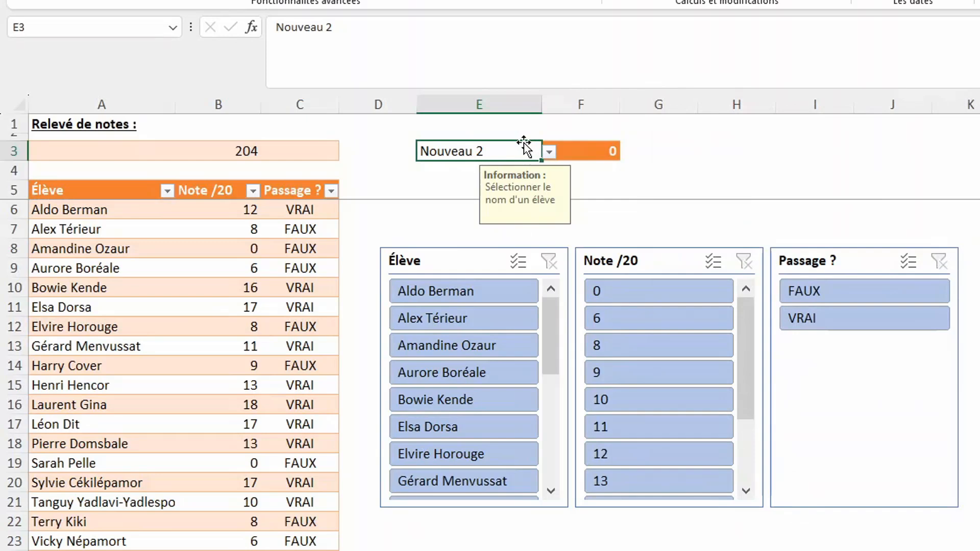
# Step: Allow values not specified in the list for E3's drop-down list with the add-in, and close the list editor
pyautogui.click(455, 206)
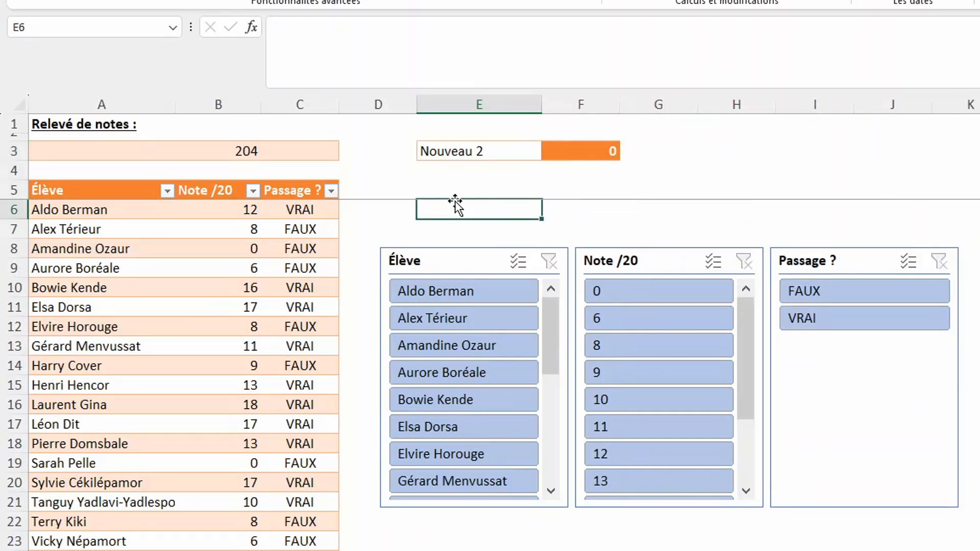
pyautogui.click(498, 152)
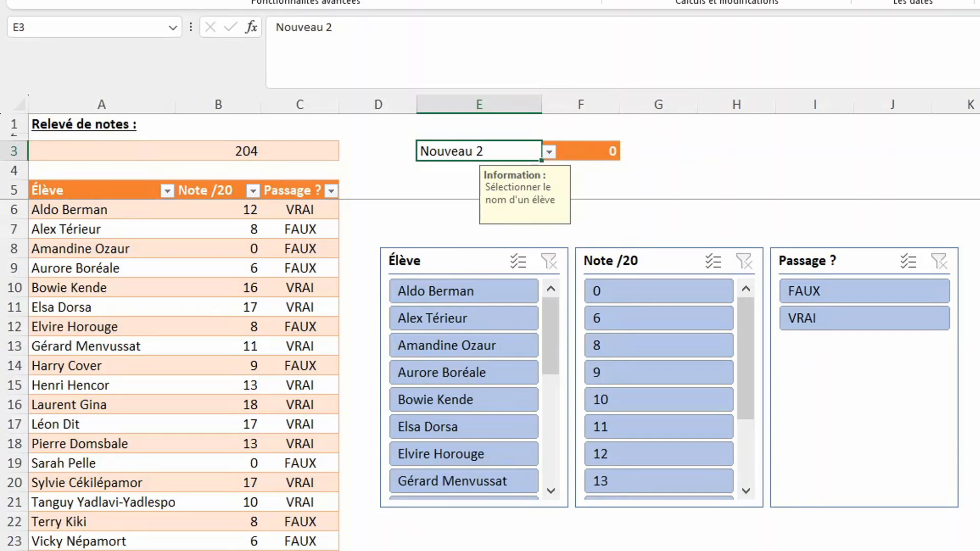
pyautogui.click(726, 458)
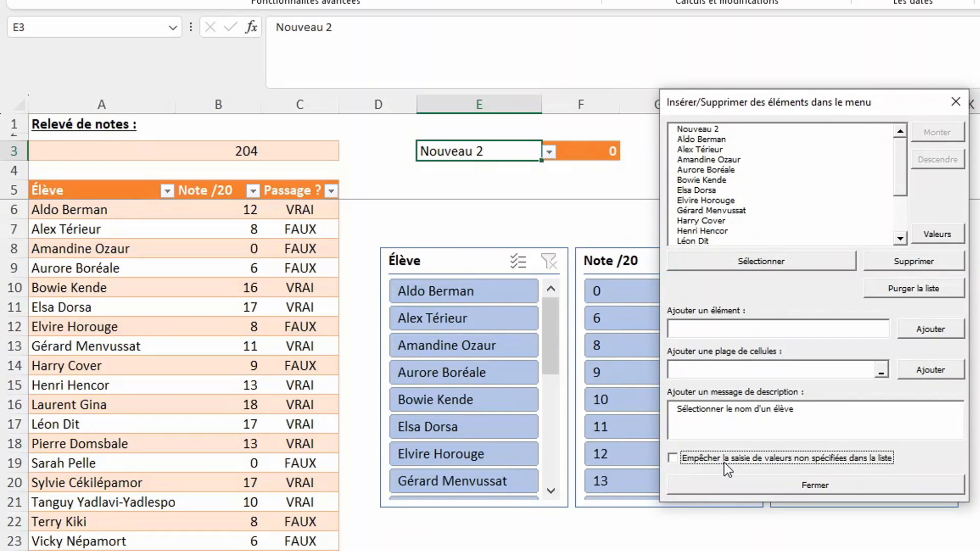
pyautogui.click(815, 486)
# Step: Enter a student name that is missing from the drop-down list in E3
pyautogui.write('Al')
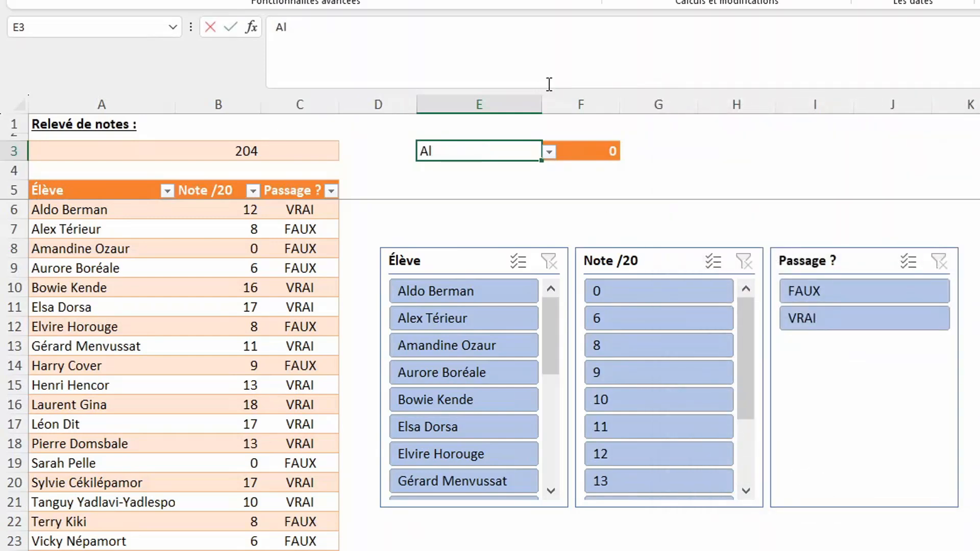
pyautogui.write('ain Térieur')
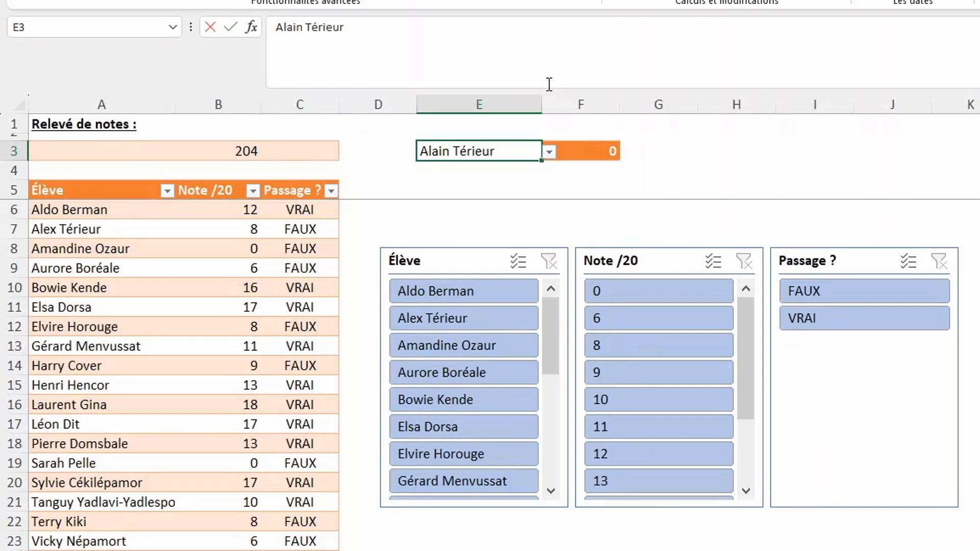
pyautogui.press('Return')
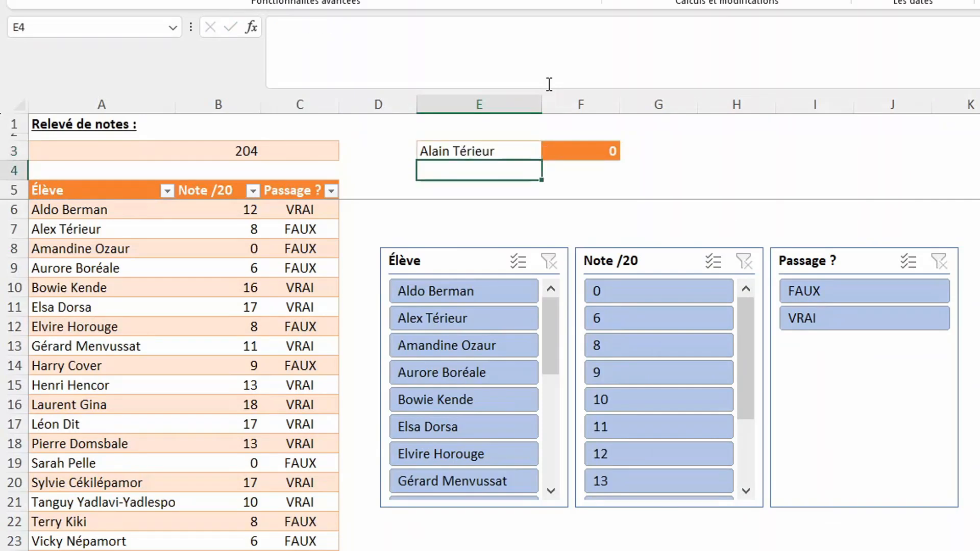
# Step: Apply the add-in's strikethrough text format to H3 and remove it again
pyautogui.click(589, 152)
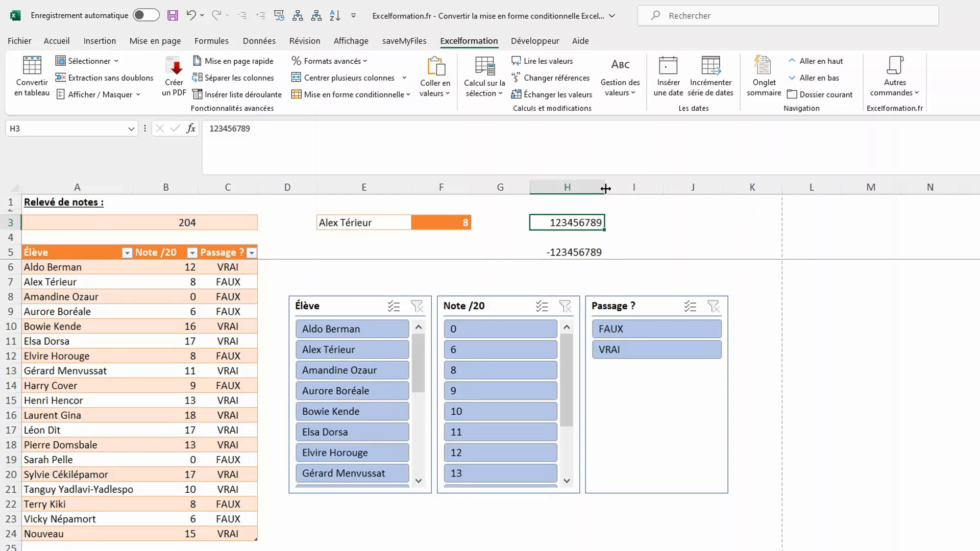
pyautogui.click(356, 64)
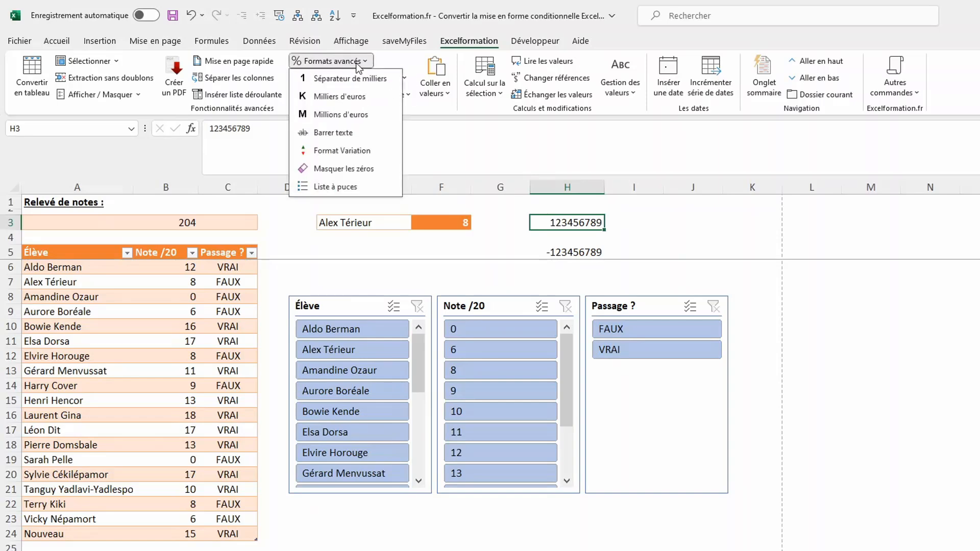
pyautogui.click(348, 132)
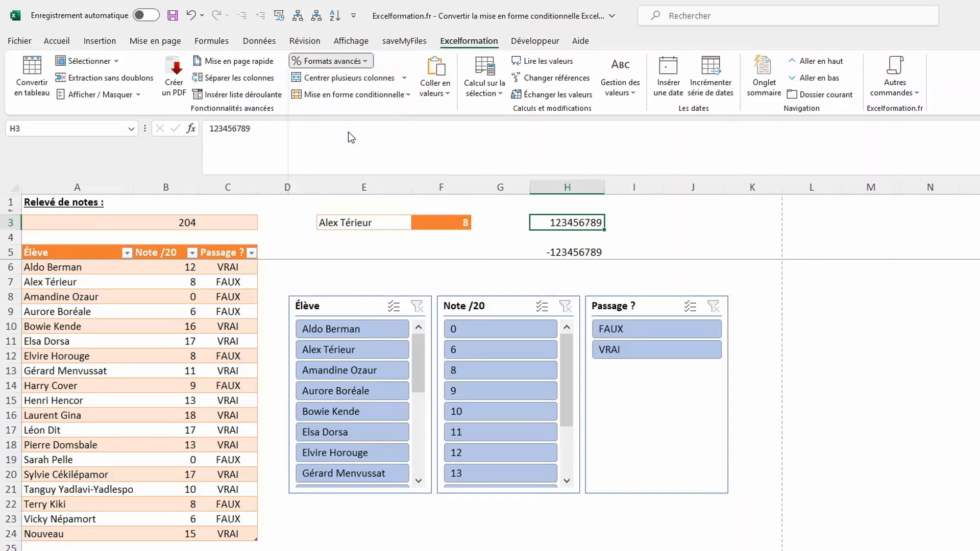
pyautogui.click(359, 60)
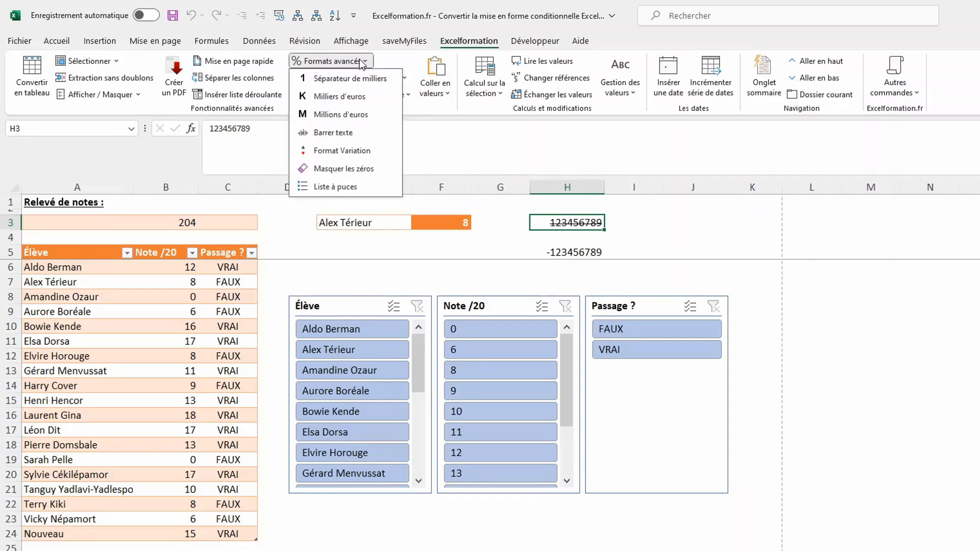
pyautogui.click(338, 134)
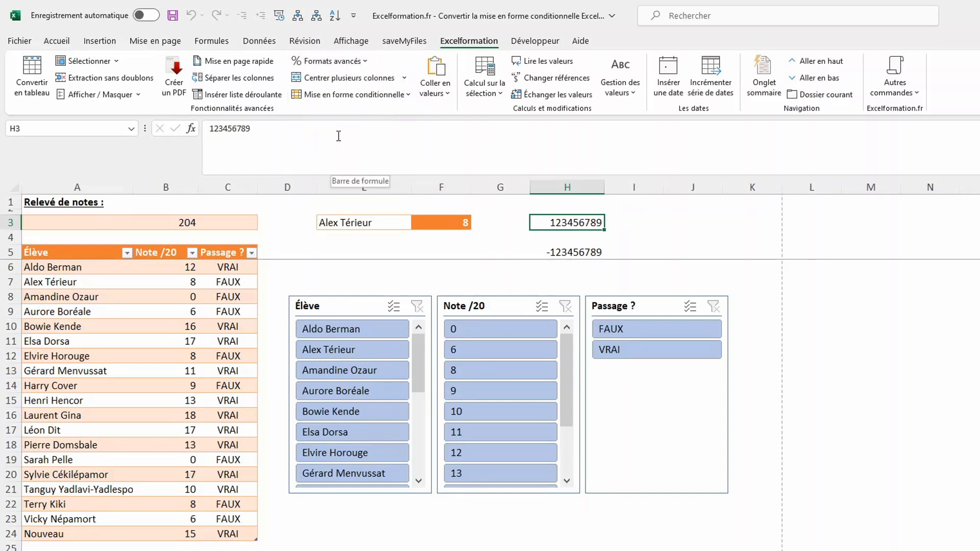
# Step: Add filled round bullets to the student names in A6:A24 with the add-in's bulleted list format
pyautogui.click(59, 266)
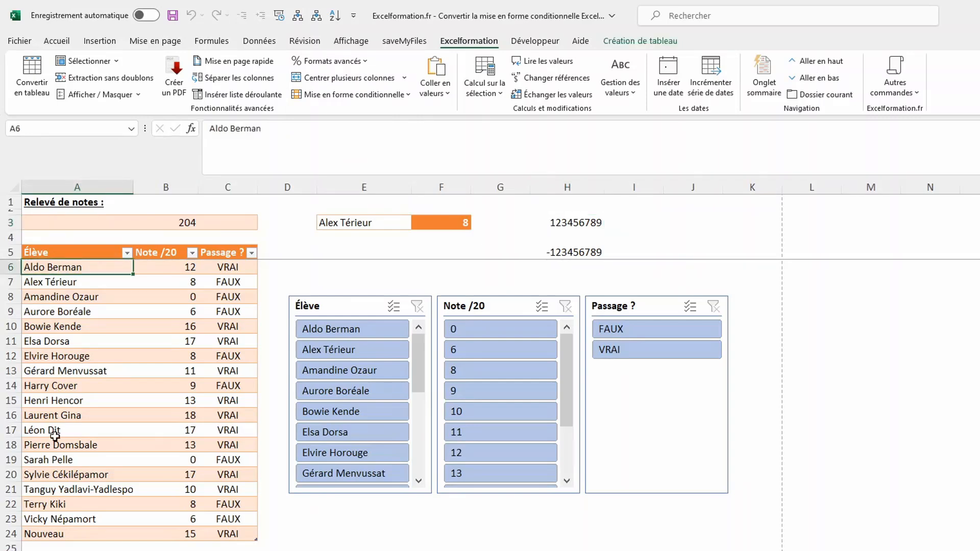
pyautogui.moveTo(82, 263); pyautogui.dragTo(89, 527)
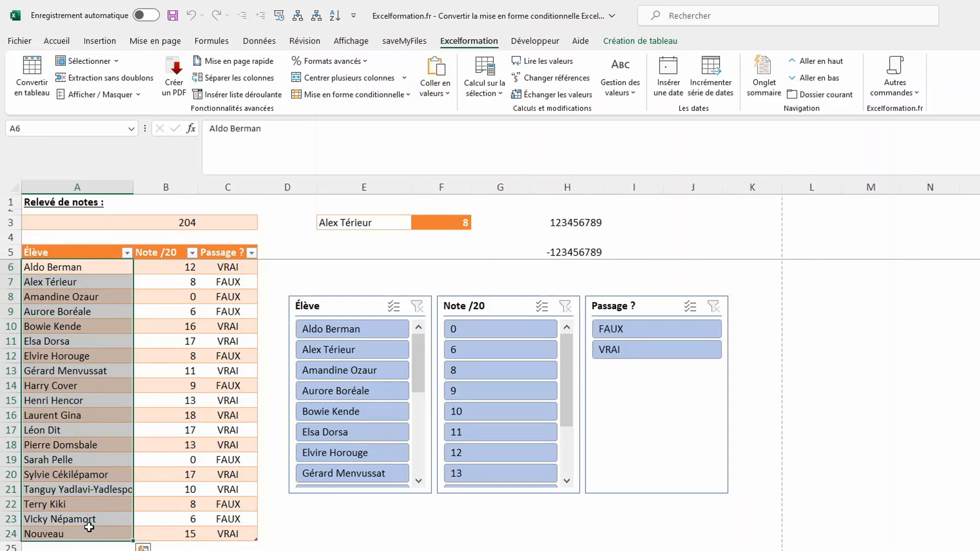
pyautogui.click(360, 61)
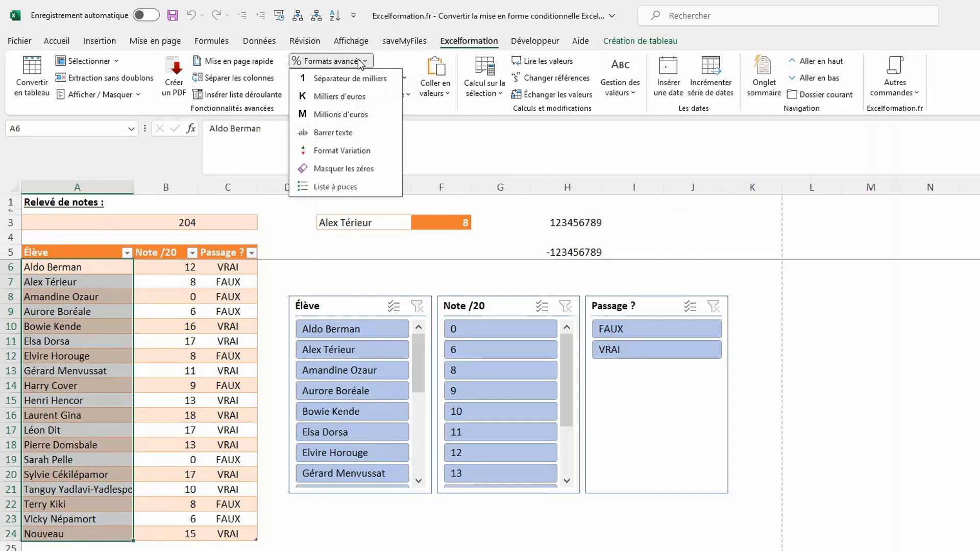
pyautogui.click(335, 187)
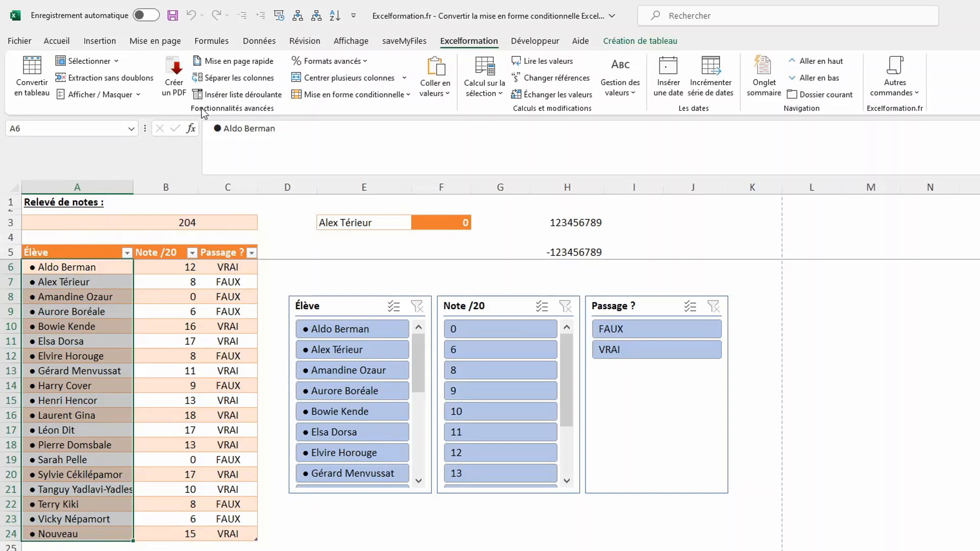
# Step: Cycle the bullets of the student names in A6:A24 through hollow circles to black triangles
pyautogui.click(329, 60)
pyautogui.click(327, 188)
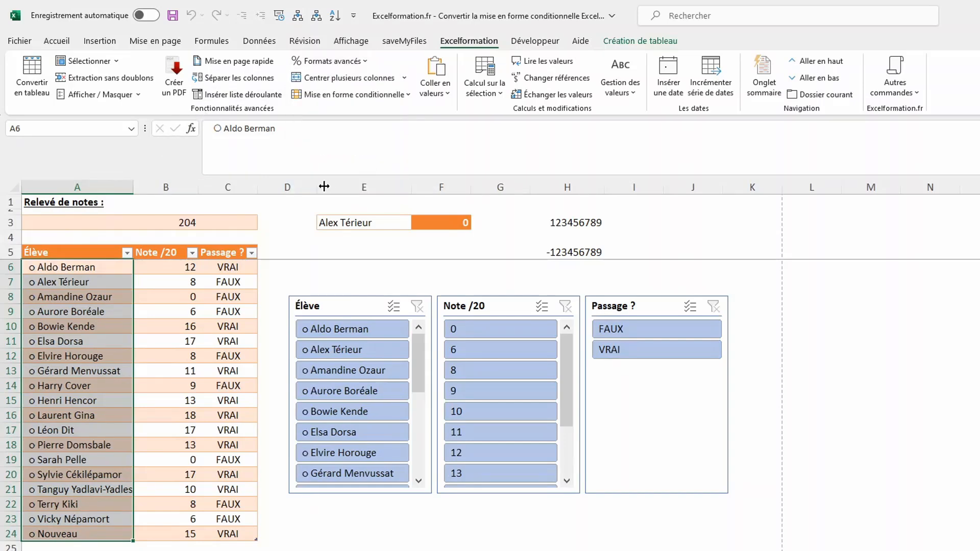
pyautogui.click(357, 62)
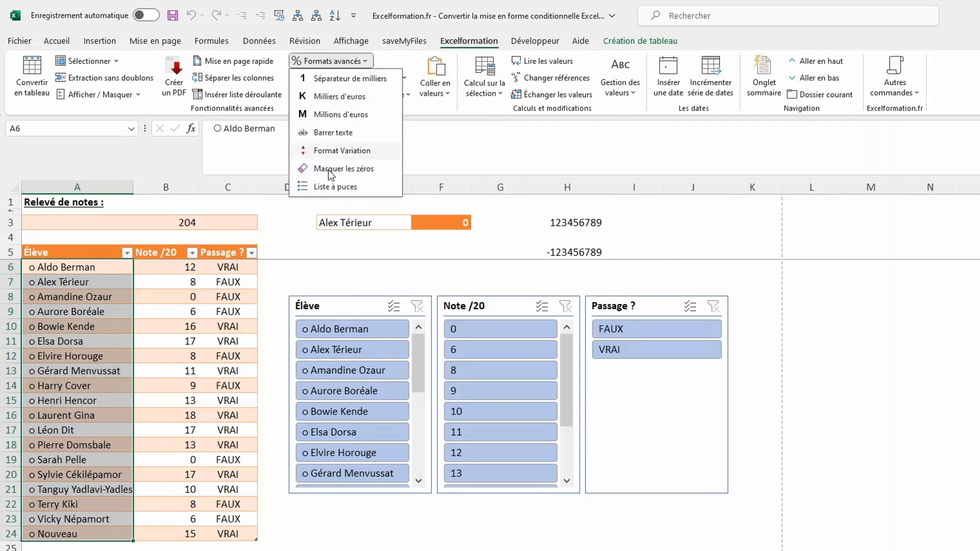
pyautogui.click(327, 187)
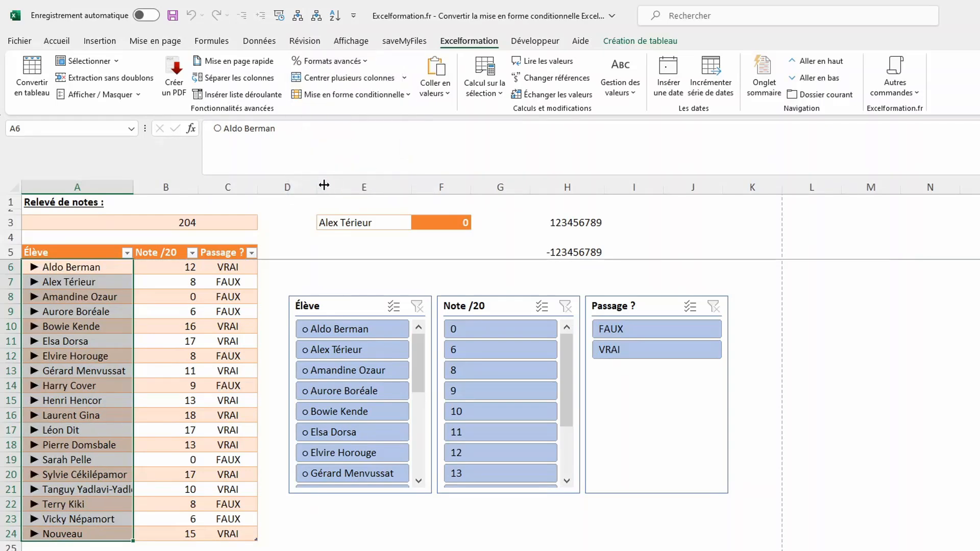
# Step: Apply the add-in's thousands separator format to H3:H5
pyautogui.moveTo(573, 223); pyautogui.dragTo(575, 252)
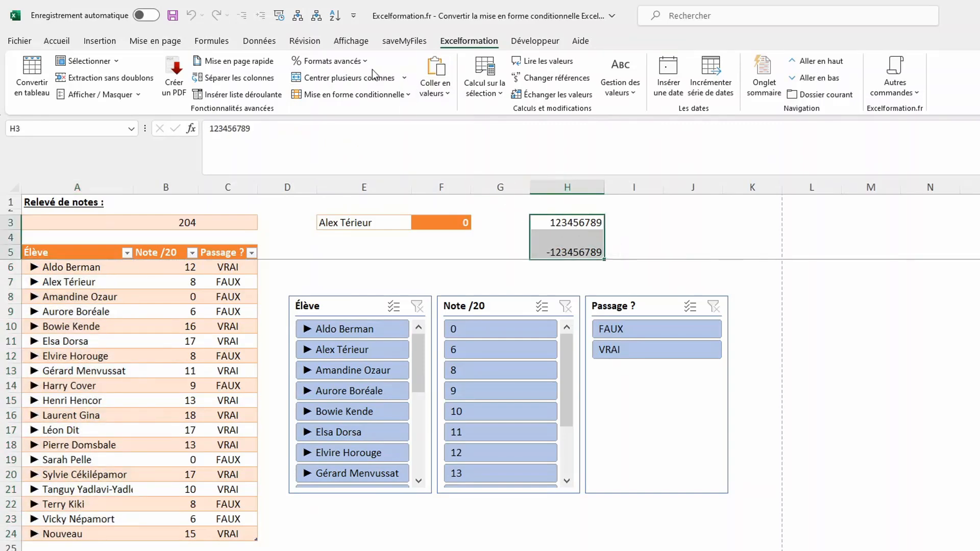
pyautogui.click(347, 62)
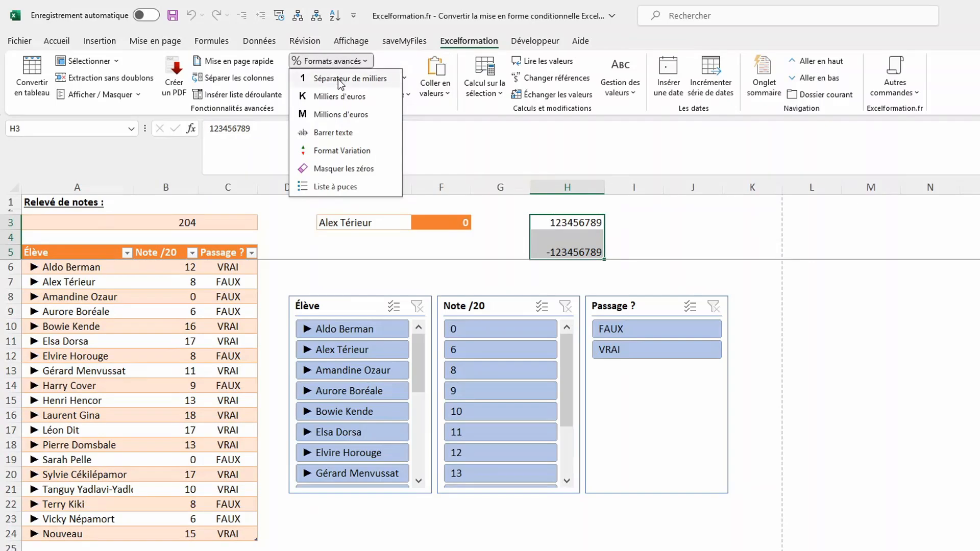
pyautogui.click(338, 78)
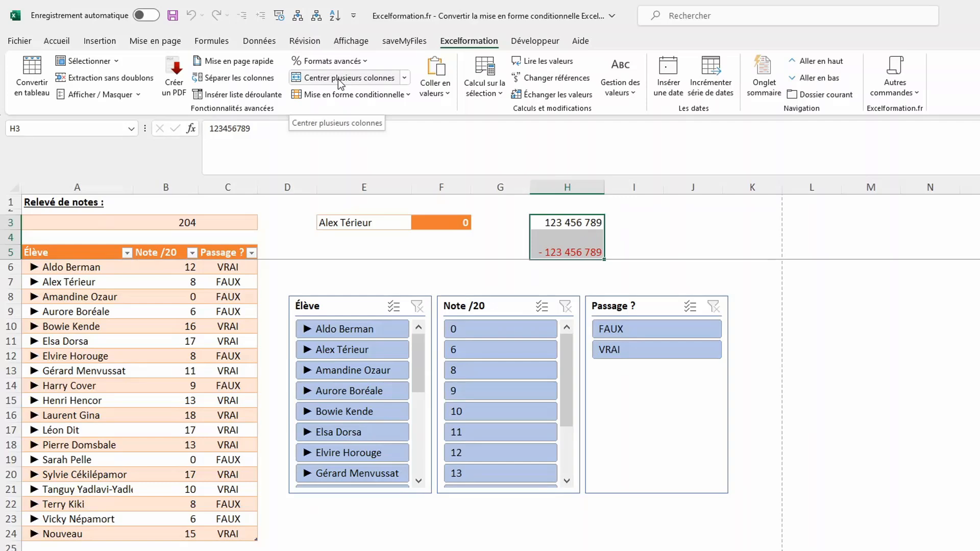
# Step: Hide the zeros in the Note /20 column, B6:B24, with the add-in's advanced formats
pyautogui.moveTo(148, 267); pyautogui.dragTo(168, 528)
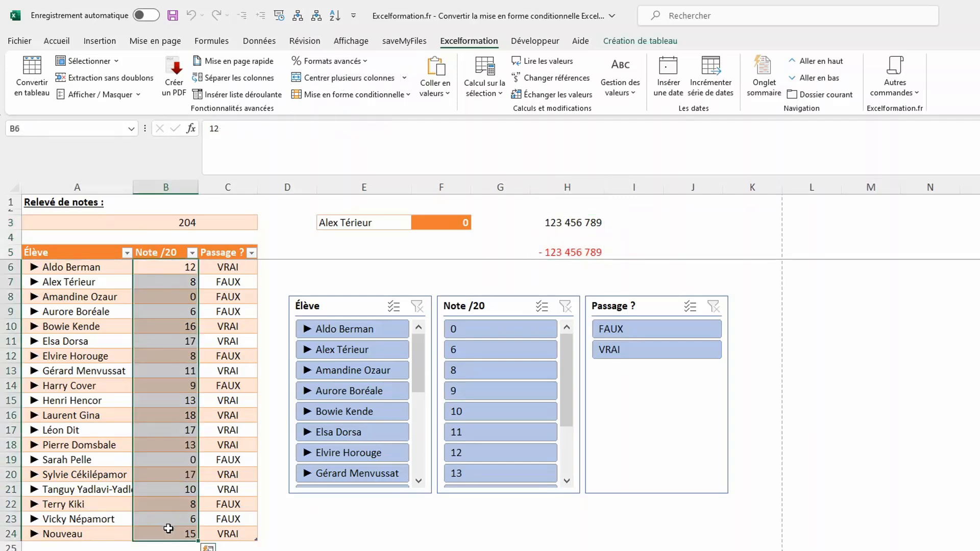
pyautogui.click(352, 63)
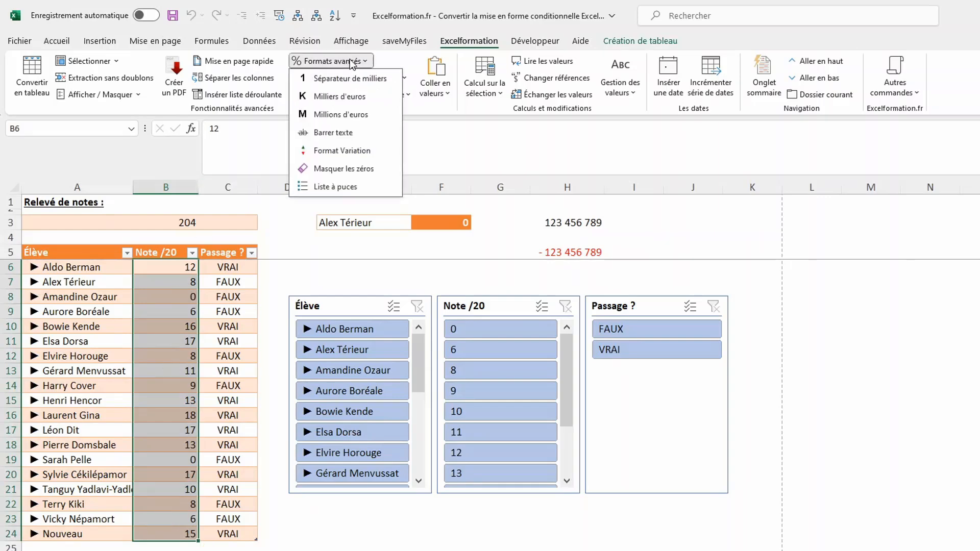
pyautogui.click(349, 171)
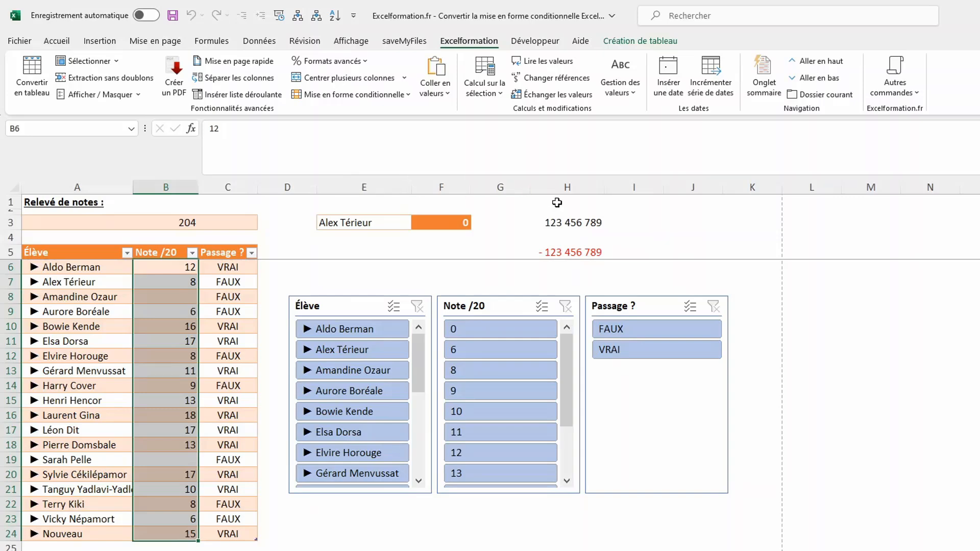
# Step: Apply the add-in's Variation format with coloured triangles to the values in H3:H5
pyautogui.moveTo(563, 222); pyautogui.dragTo(564, 252)
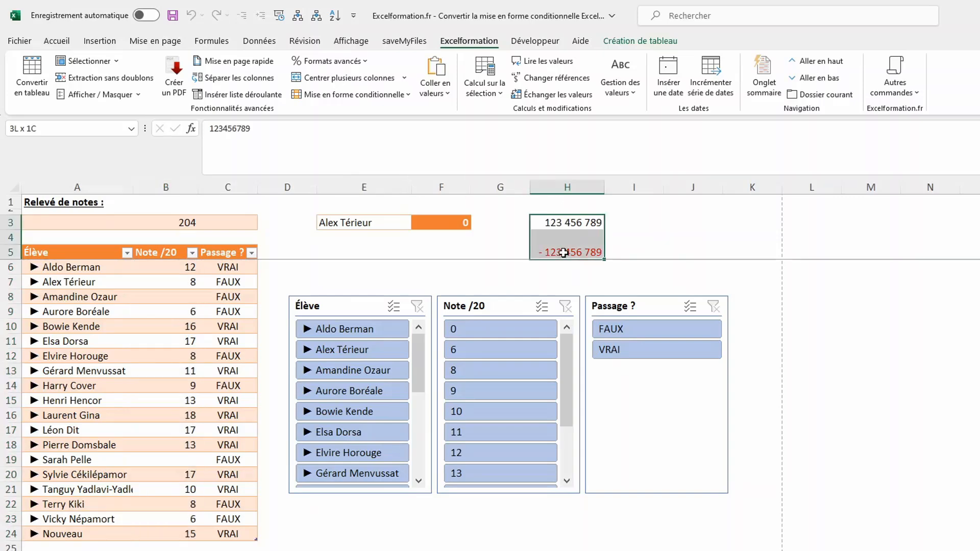
pyautogui.click(342, 64)
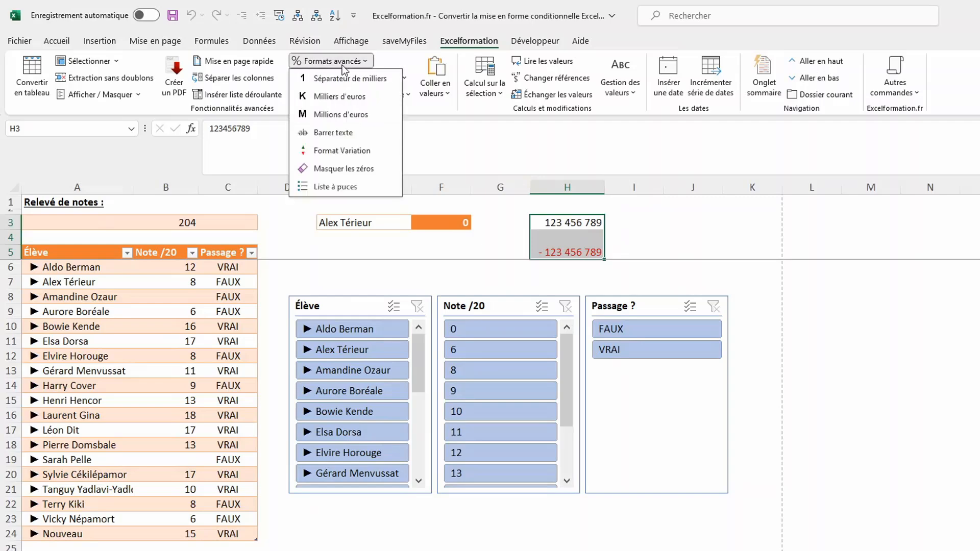
pyautogui.click(345, 150)
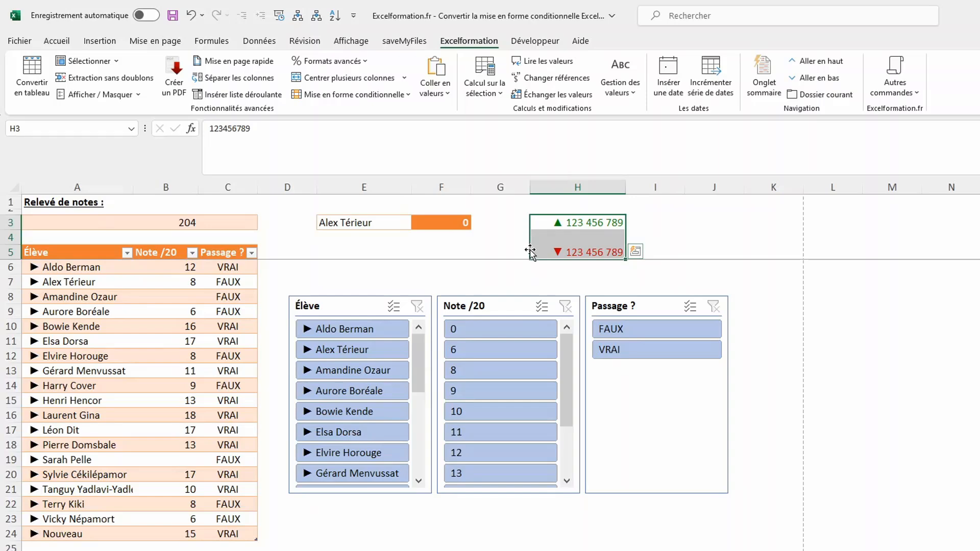
# Step: Cycle H3:H5 through the other Variation styles, ending with thin up and down arrows beside the values
pyautogui.click(356, 63)
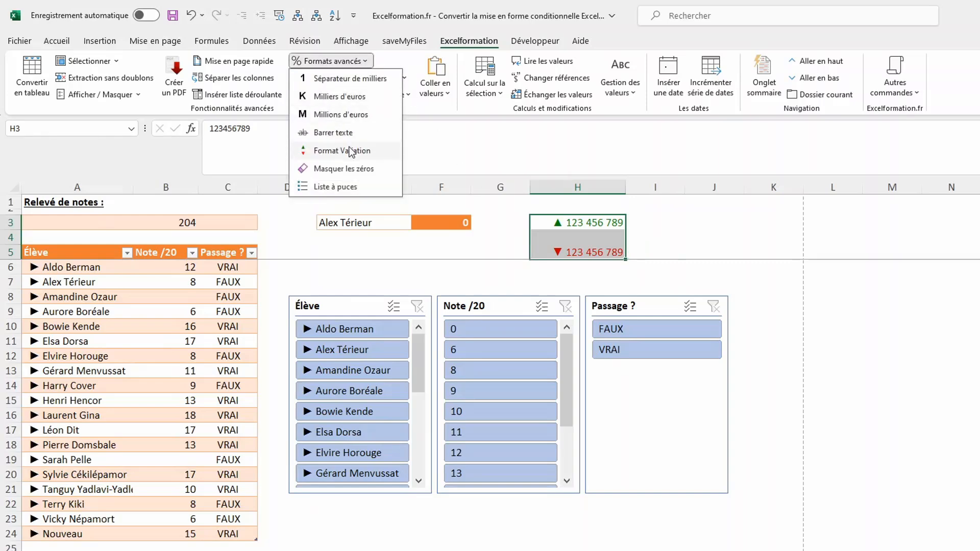
pyautogui.click(350, 147)
pyautogui.click(340, 60)
pyautogui.click(342, 151)
pyautogui.click(333, 64)
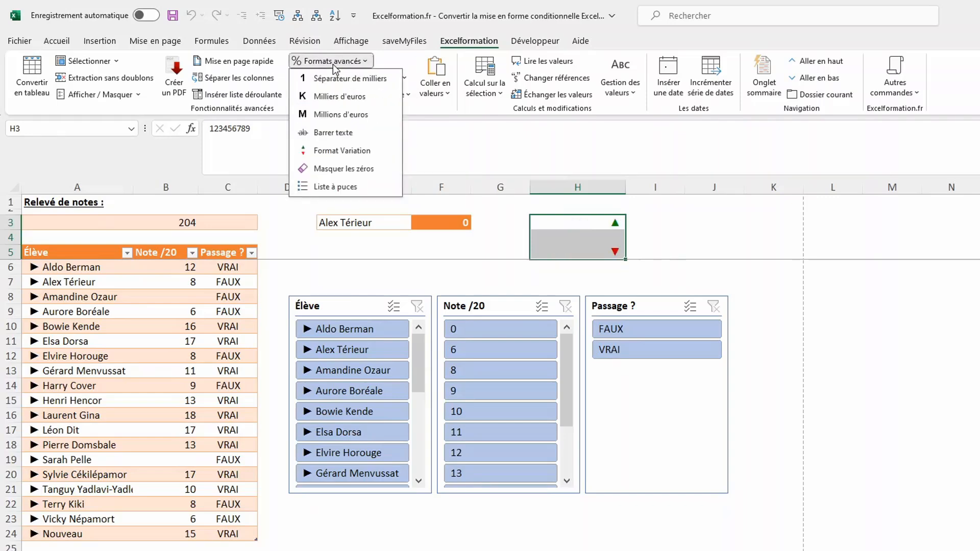
pyautogui.click(337, 150)
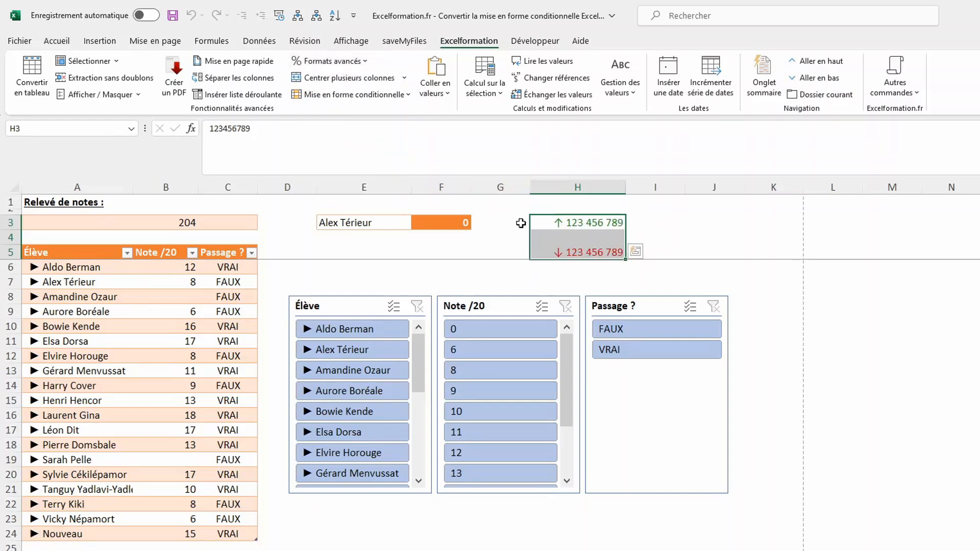
# Step: Apply the add-in's thousands of euros format to H3:H5 and switch it to the k€ suffix variant
pyautogui.click(364, 62)
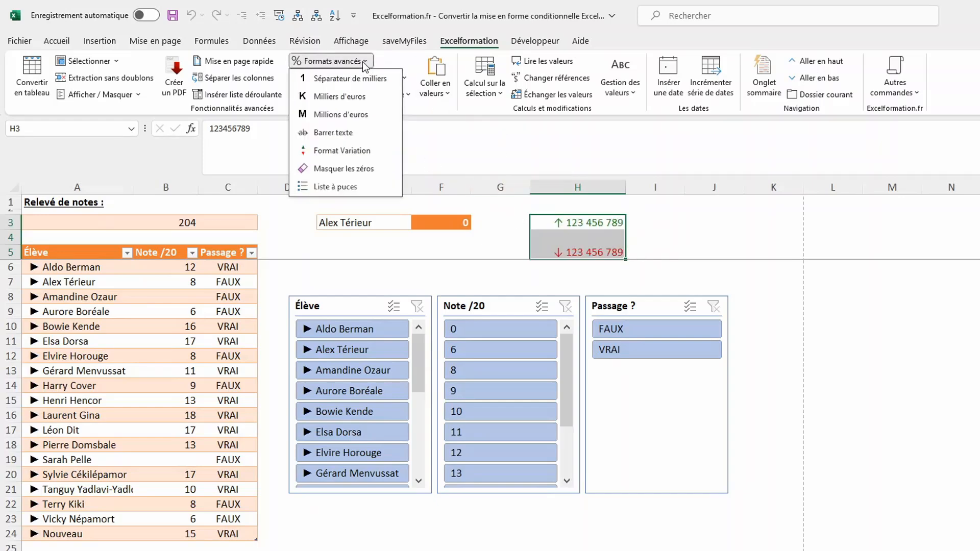
pyautogui.click(352, 96)
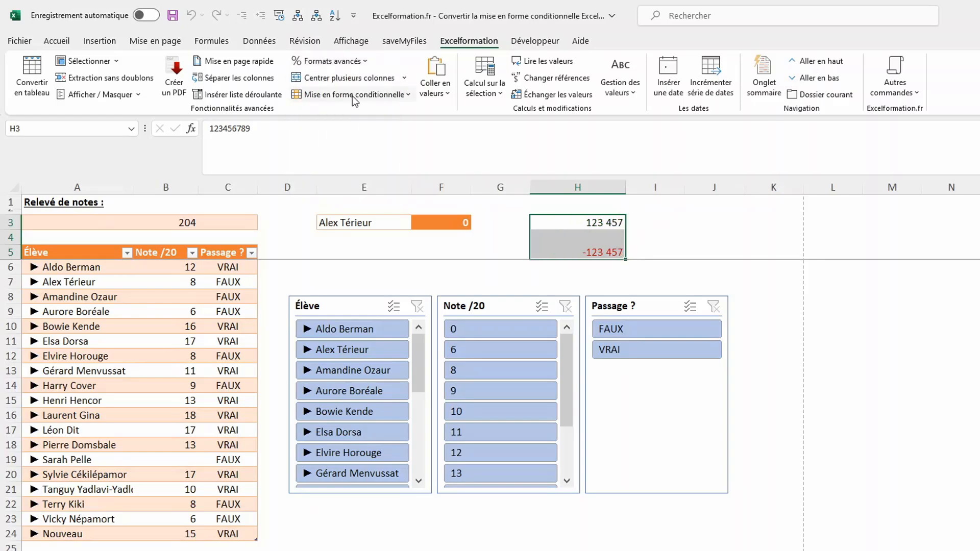
pyautogui.click(330, 61)
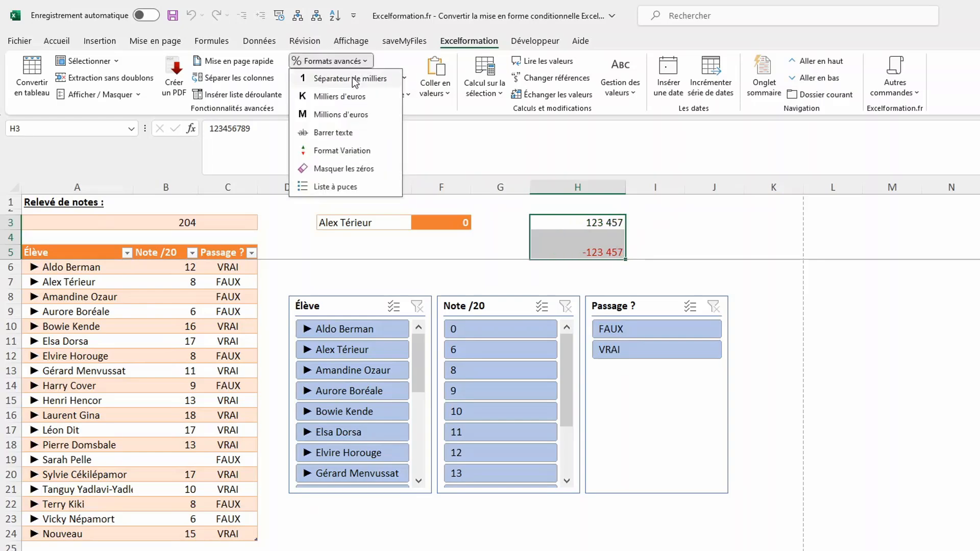
pyautogui.click(348, 95)
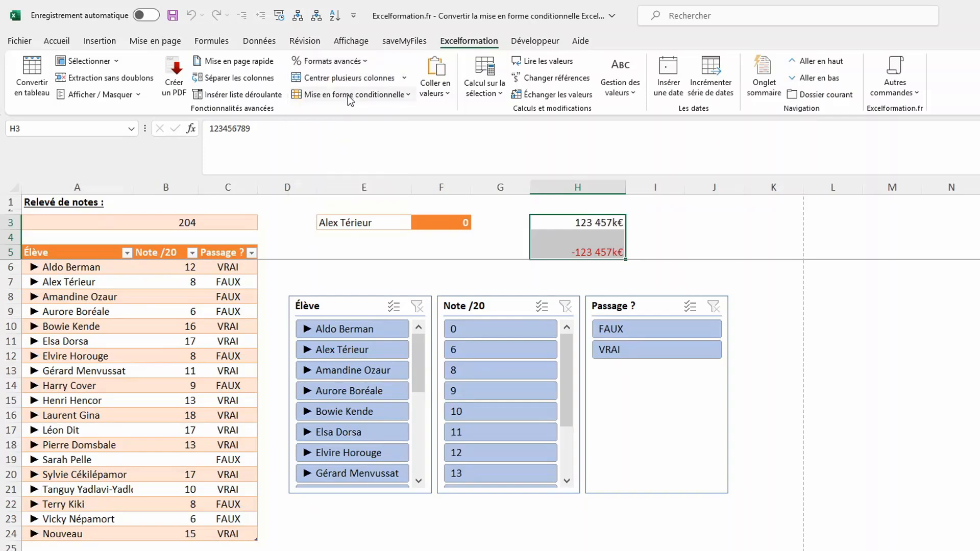
# Step: Apply the add-in's millions of euros format to H3:H5 and switch it to the M€ suffix variant
pyautogui.click(342, 62)
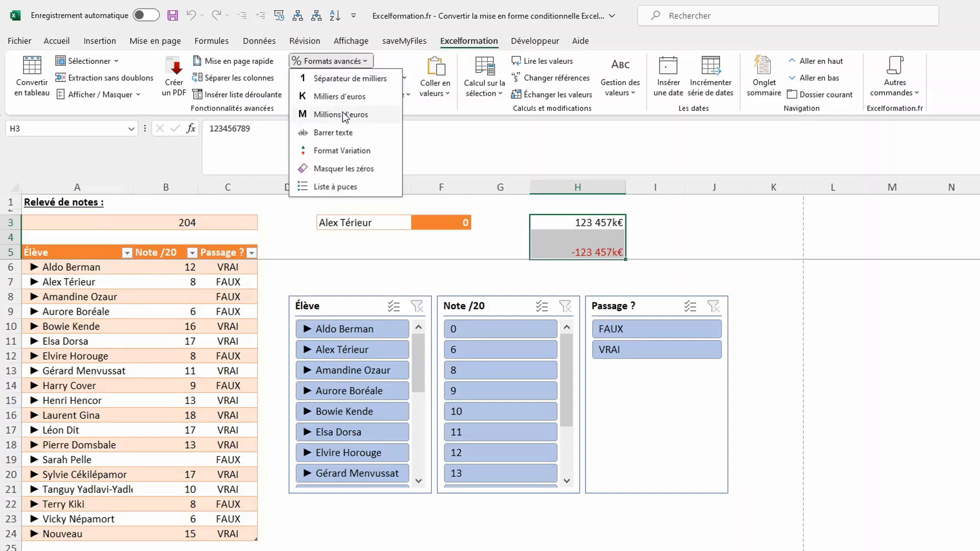
pyautogui.click(343, 115)
pyautogui.click(350, 63)
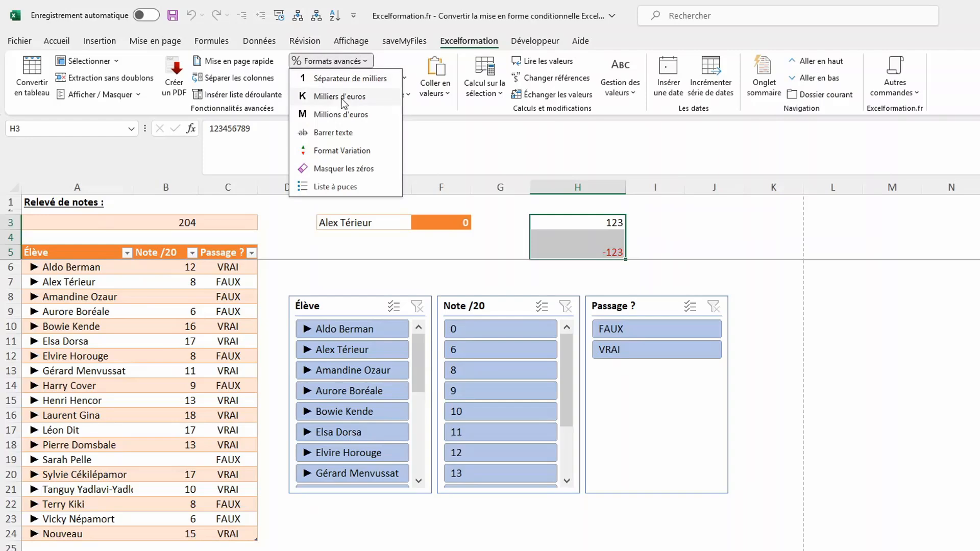
pyautogui.click(340, 115)
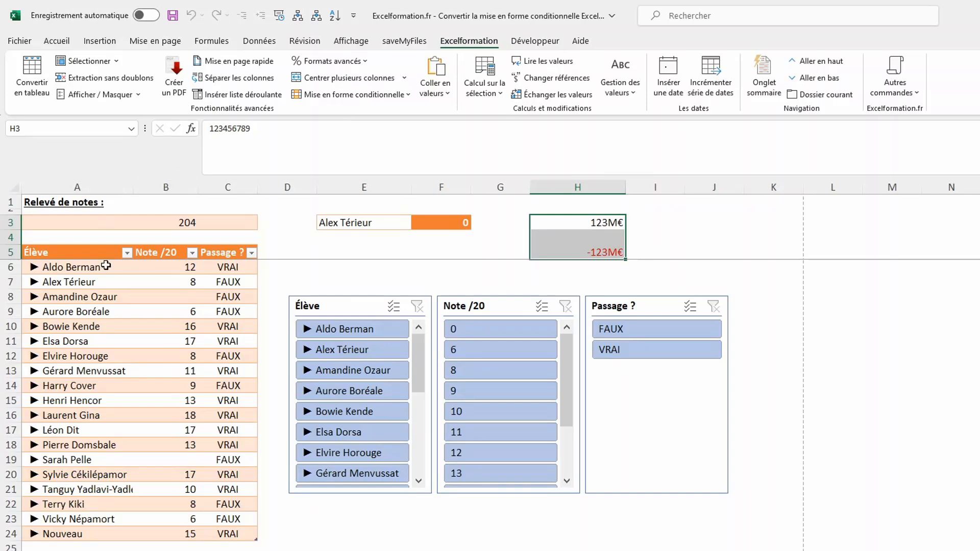
# Step: Mark the repeated values in the Note /20 column, B6:B24, with the add-in's conditional formatting
pyautogui.click(148, 272)
pyautogui.moveTo(148, 272); pyautogui.dragTo(160, 527)
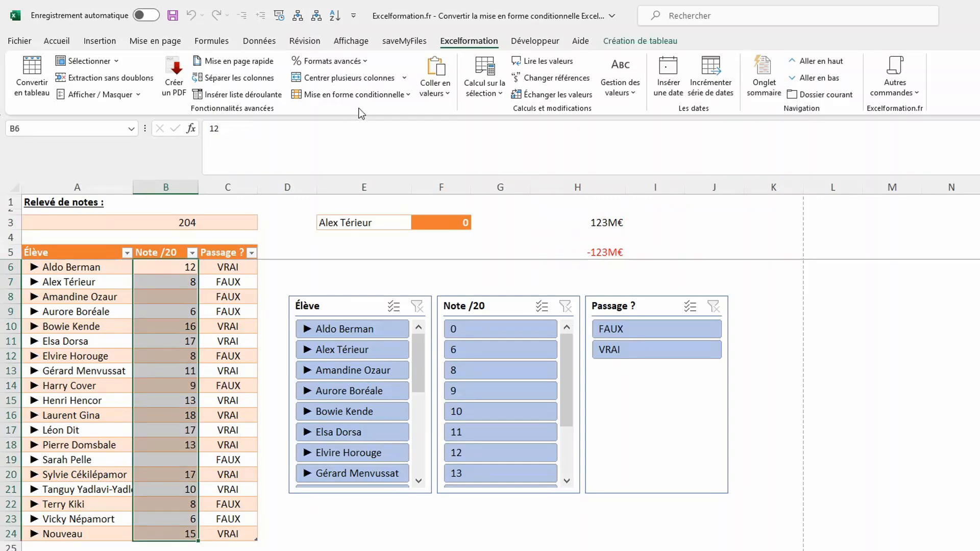
pyautogui.click(368, 97)
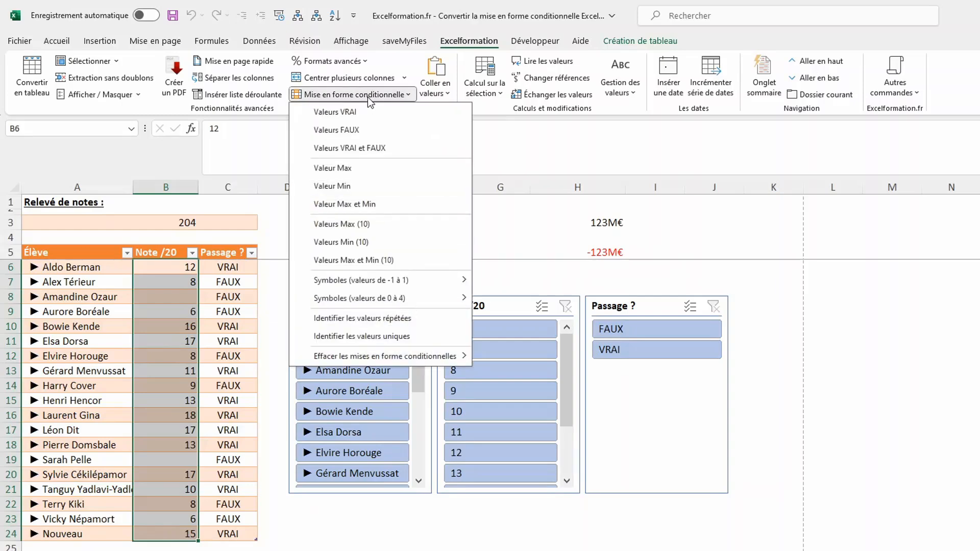
pyautogui.click(366, 317)
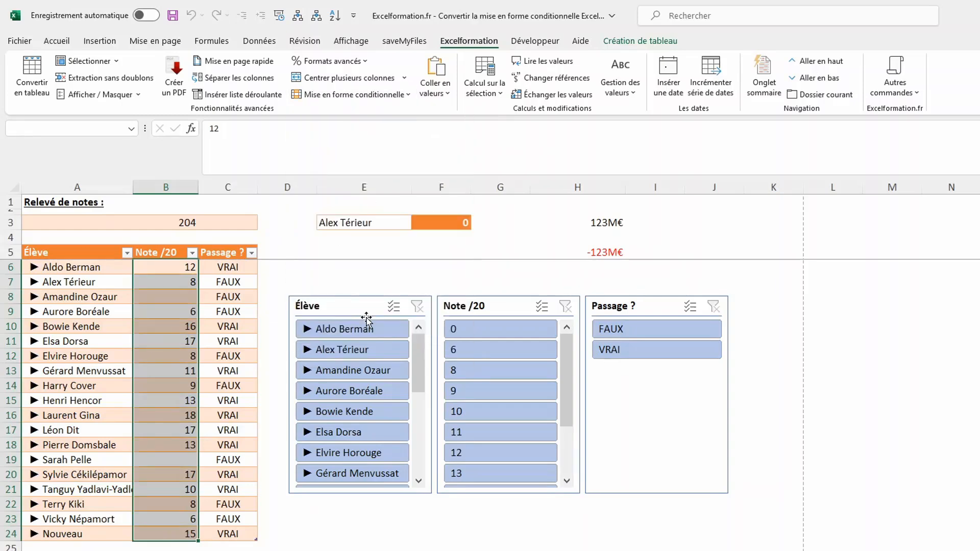
pyautogui.click(279, 284)
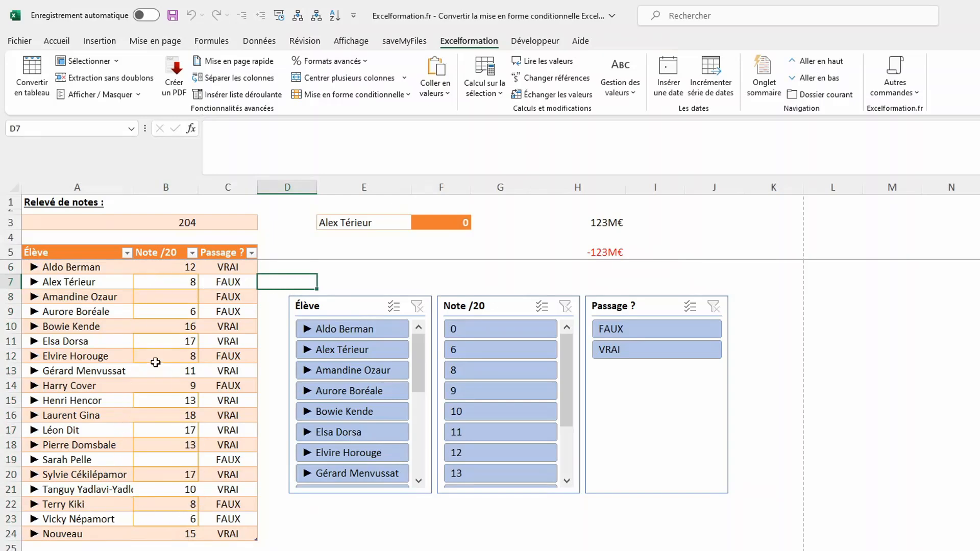
pyautogui.click(342, 94)
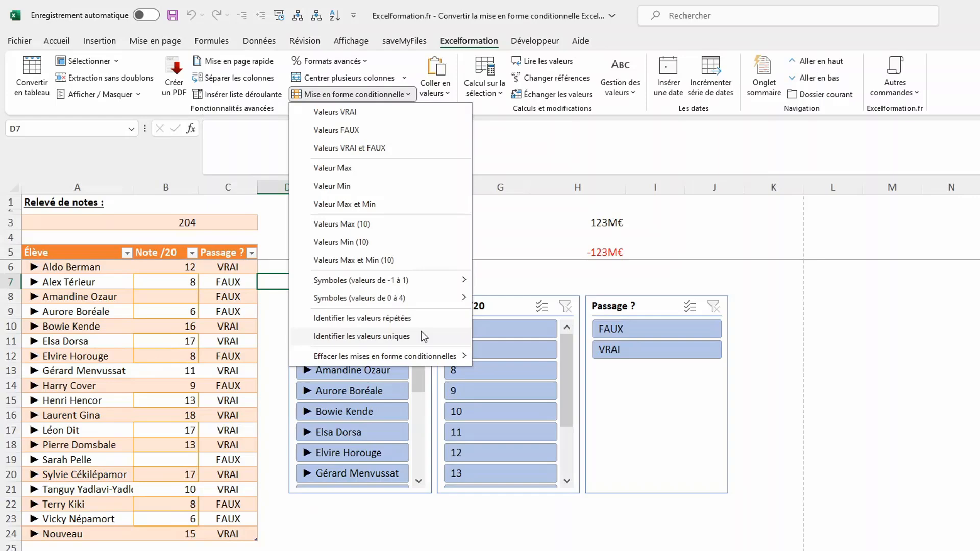
pyautogui.click(219, 275)
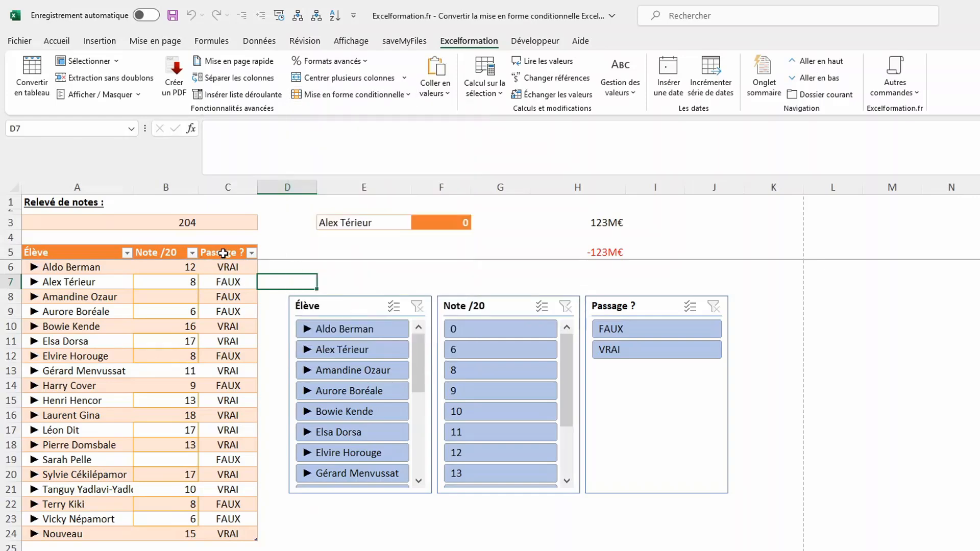
# Step: Highlight the VRAI values of the Passage ? column, C6:C24, and extend the add-in's conditional formatting to both VRAI and FAUX
pyautogui.click(223, 254)
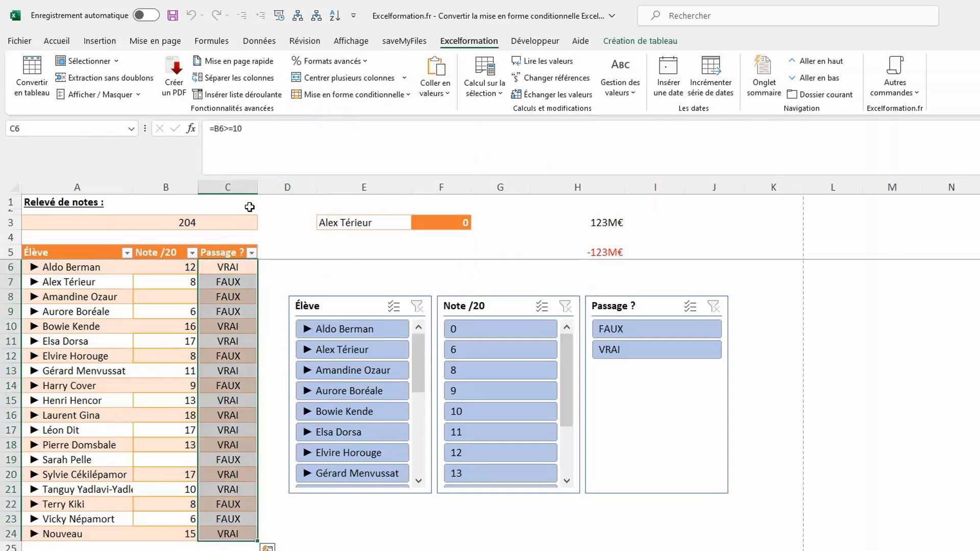
pyautogui.click(336, 95)
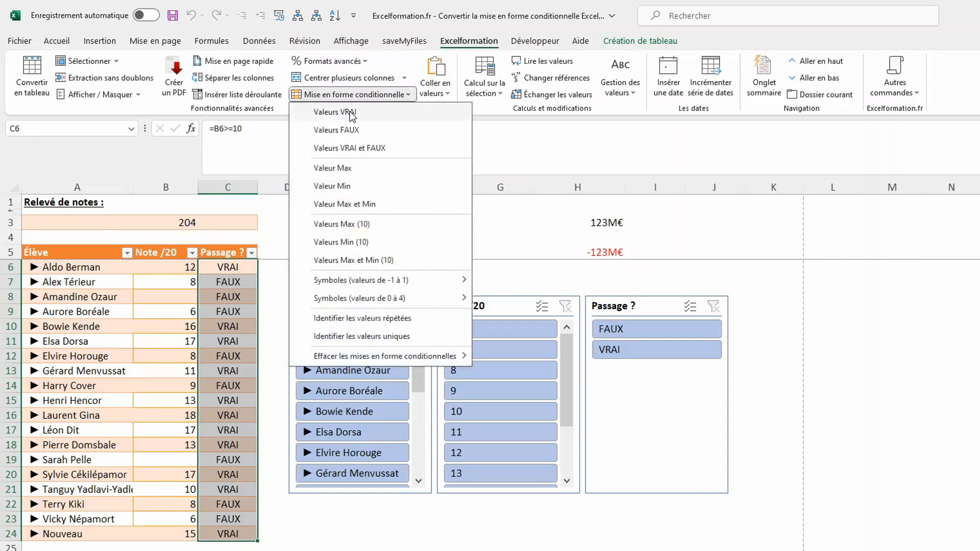
pyautogui.click(352, 113)
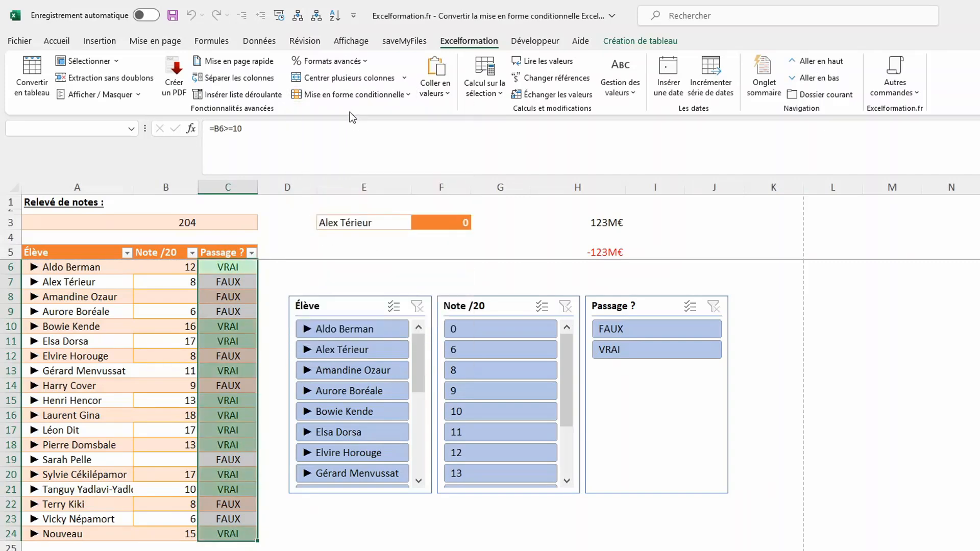
pyautogui.click(353, 95)
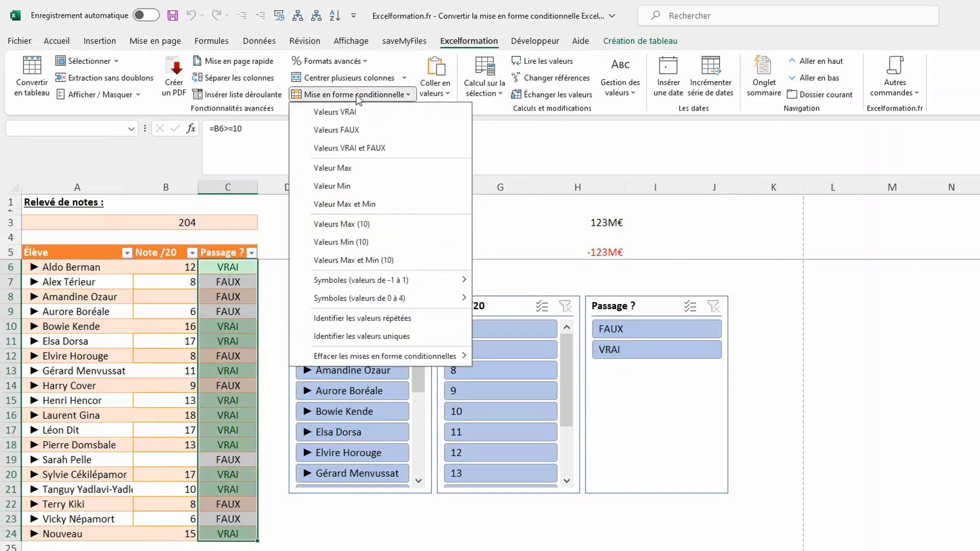
pyautogui.click(363, 149)
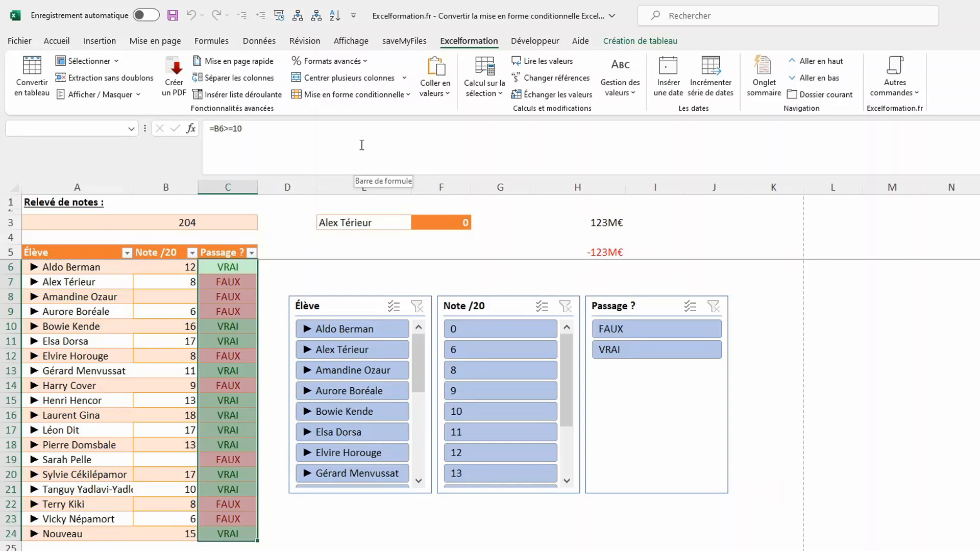
# Step: Replace the formula in all of C6:C24 with =SI(B6>=10;1;-1)
pyautogui.click(214, 128)
pyautogui.write('si(B6>=10')
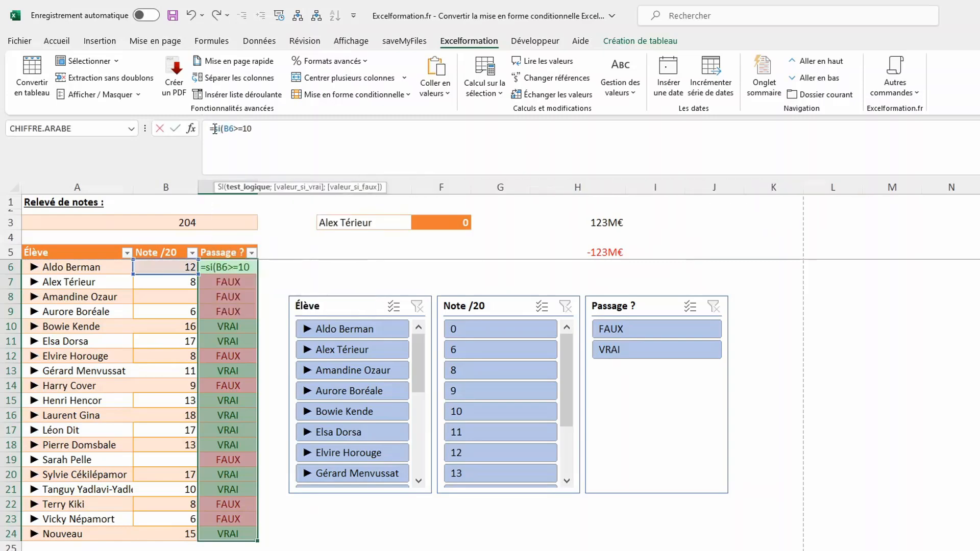
pyautogui.write(';1')
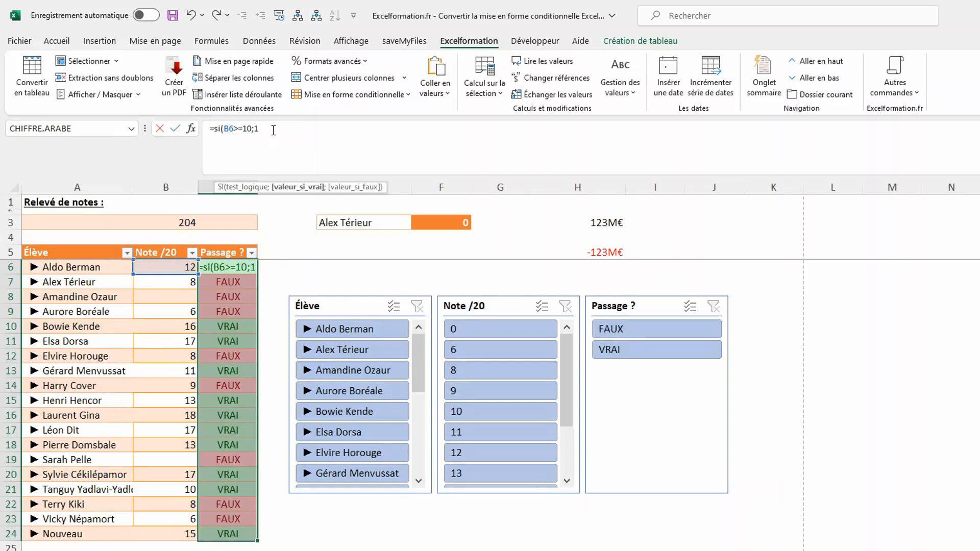
pyautogui.write(';-1)')
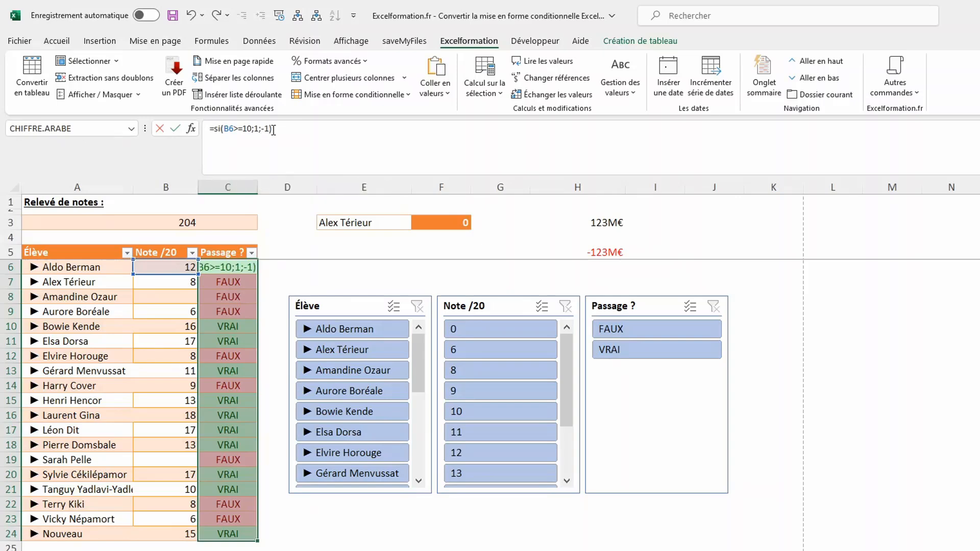
pyautogui.hotkey('ctrl', 'Return')
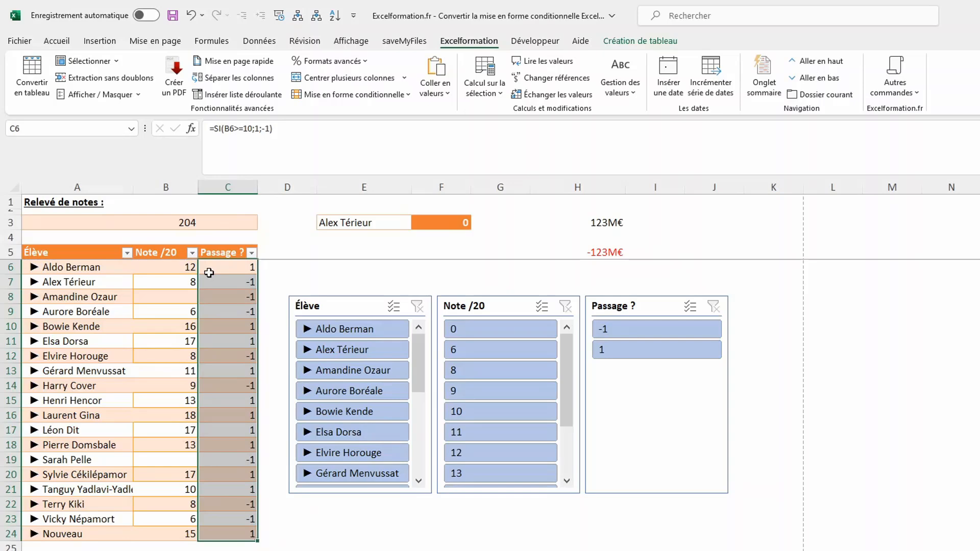
# Step: Try the add-in's Coches 1 and Feux de signalisation symbols for values from -1 to 1 on C6:C24
pyautogui.click(365, 99)
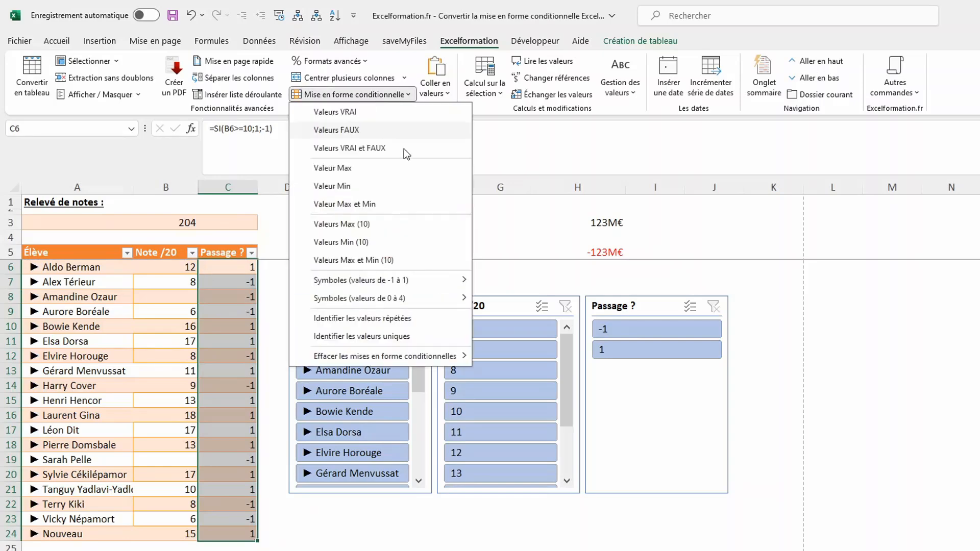
pyautogui.moveTo(458, 287)
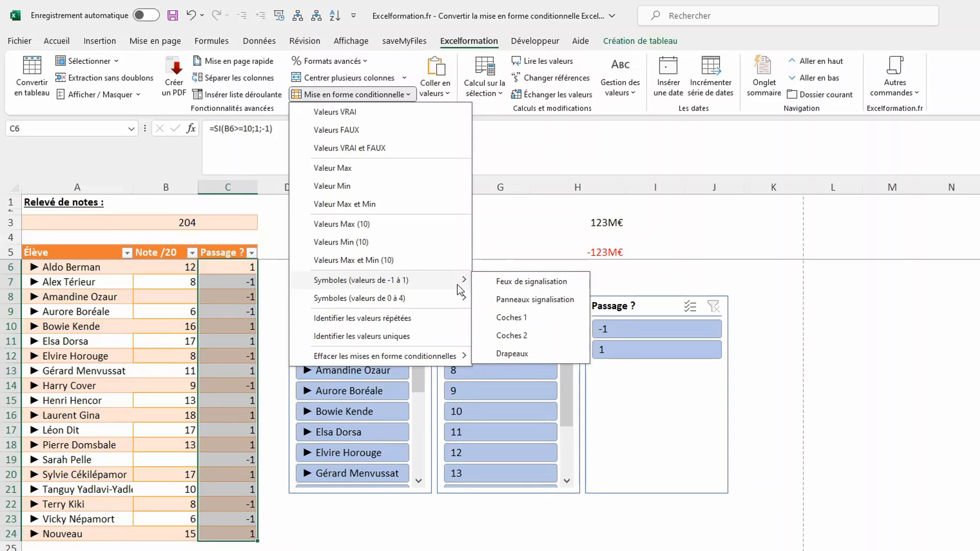
pyautogui.click(512, 318)
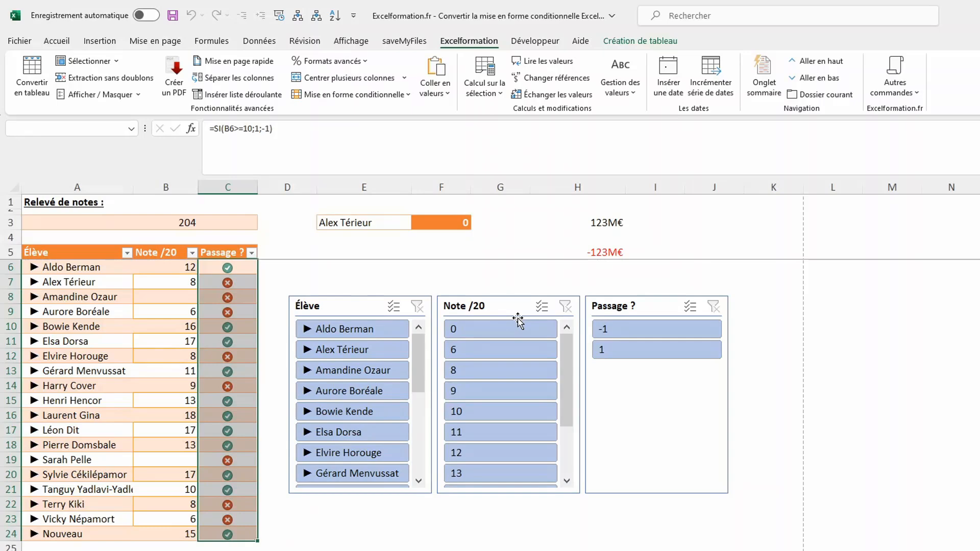
pyautogui.click(351, 94)
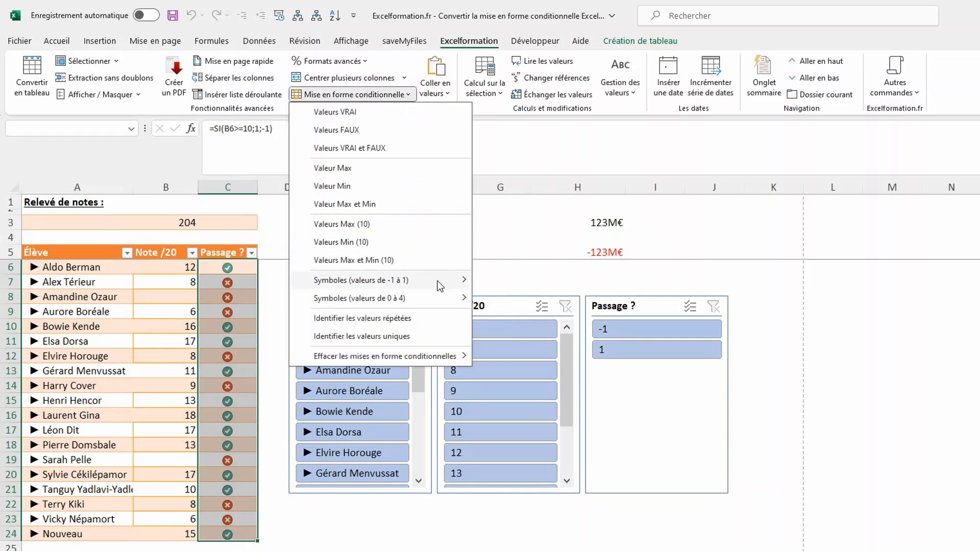
pyautogui.click(512, 281)
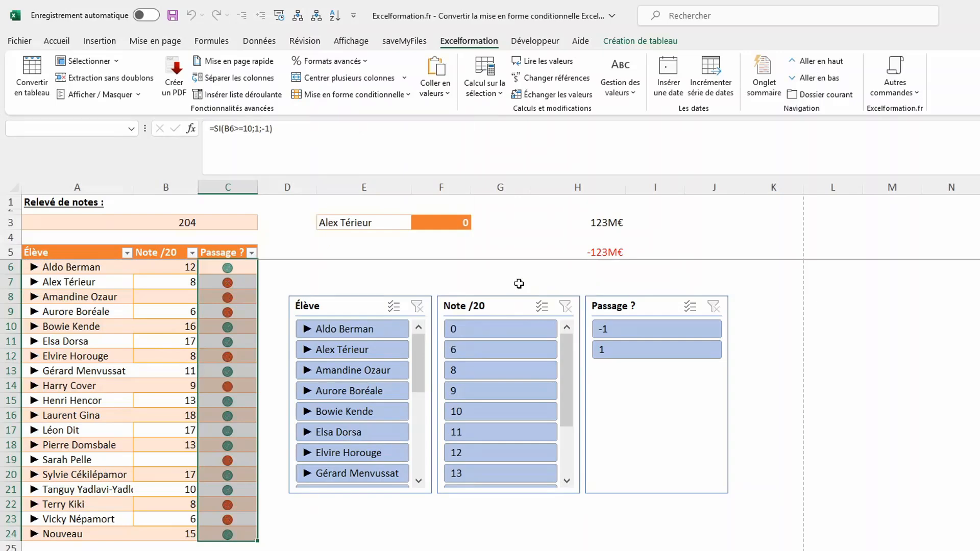
# Step: Show the Passage ? results in C6:C24 as Panneaux signalisation symbols for values from -1 to 1
pyautogui.click(408, 95)
pyautogui.moveTo(404, 280)
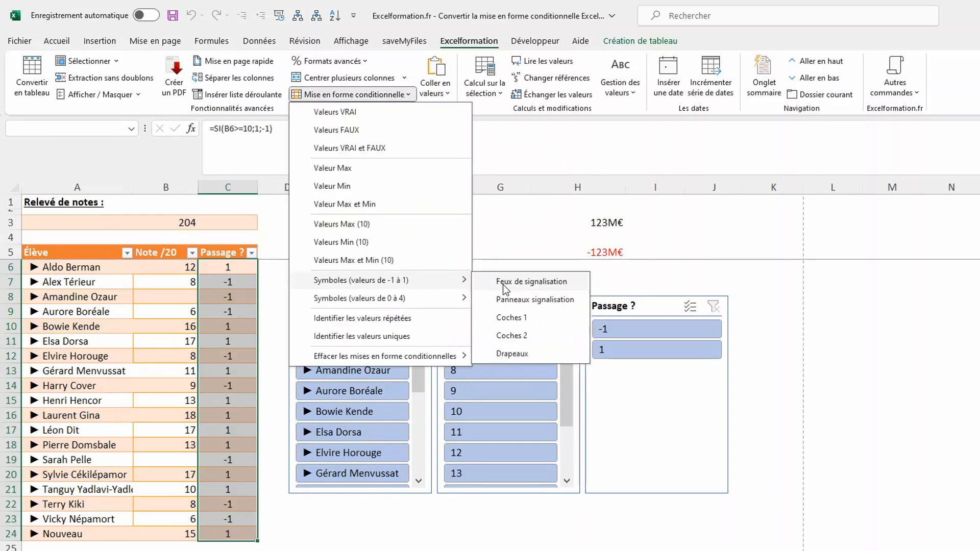
pyautogui.click(520, 301)
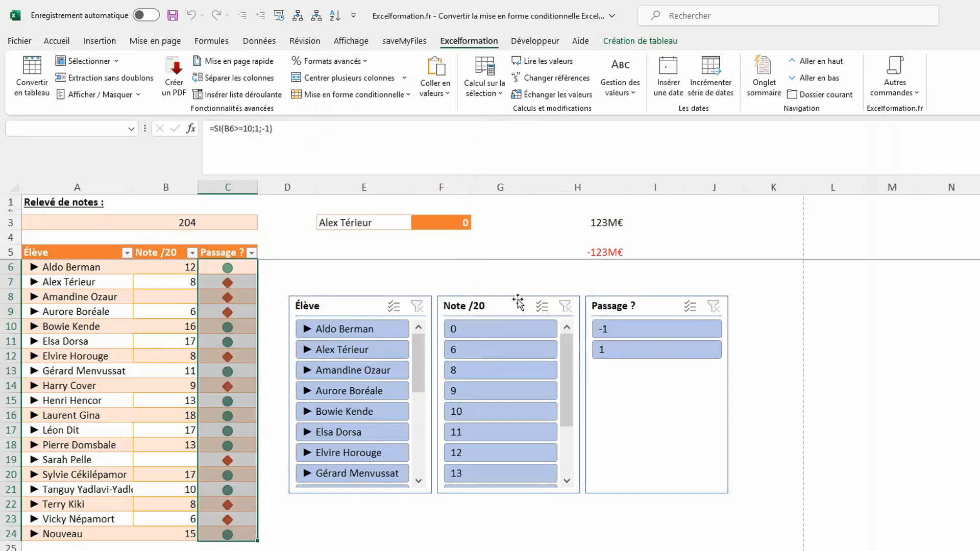
# Step: Highlight the maximum, the minimum and the ten highest values of the Note /20 column, B6:B24, with the add-in's conditional formatting
pyautogui.click(161, 245)
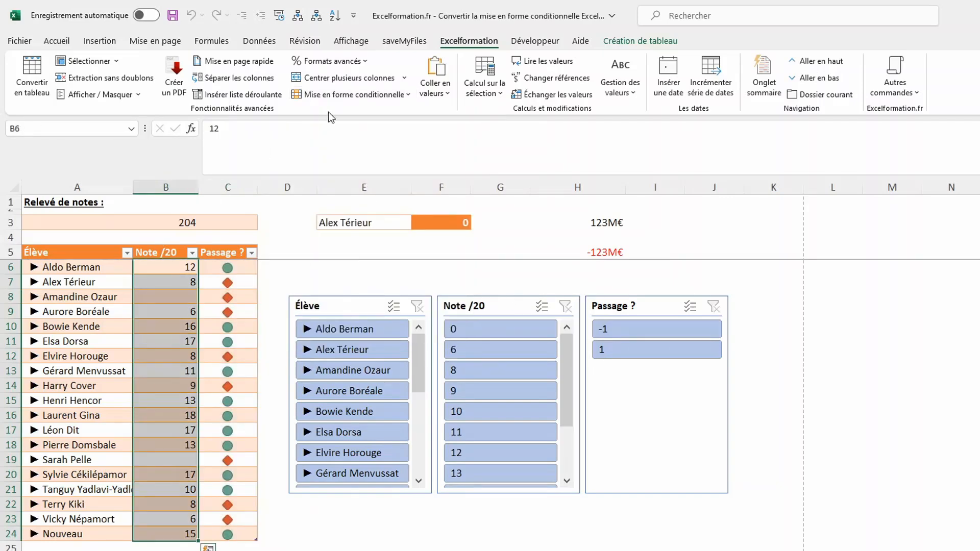
pyautogui.click(359, 94)
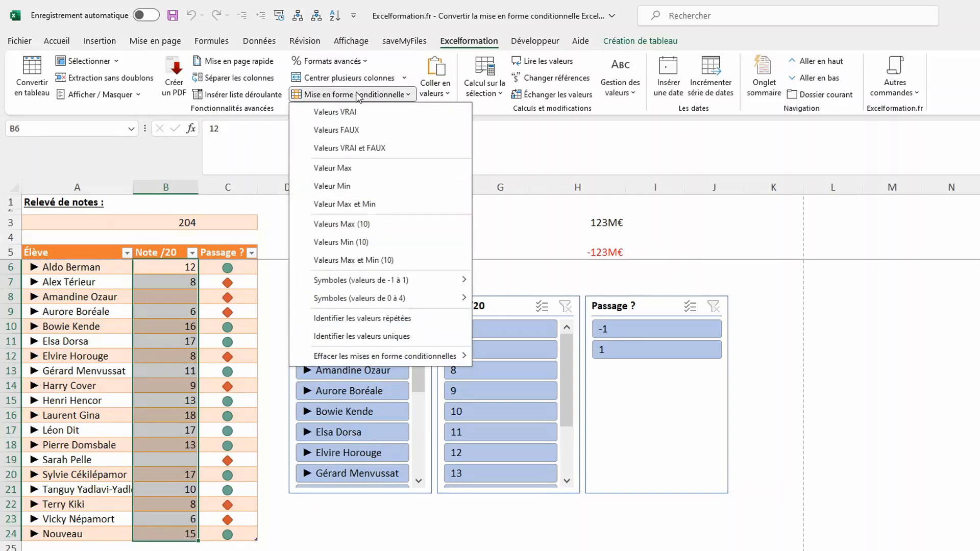
pyautogui.click(385, 173)
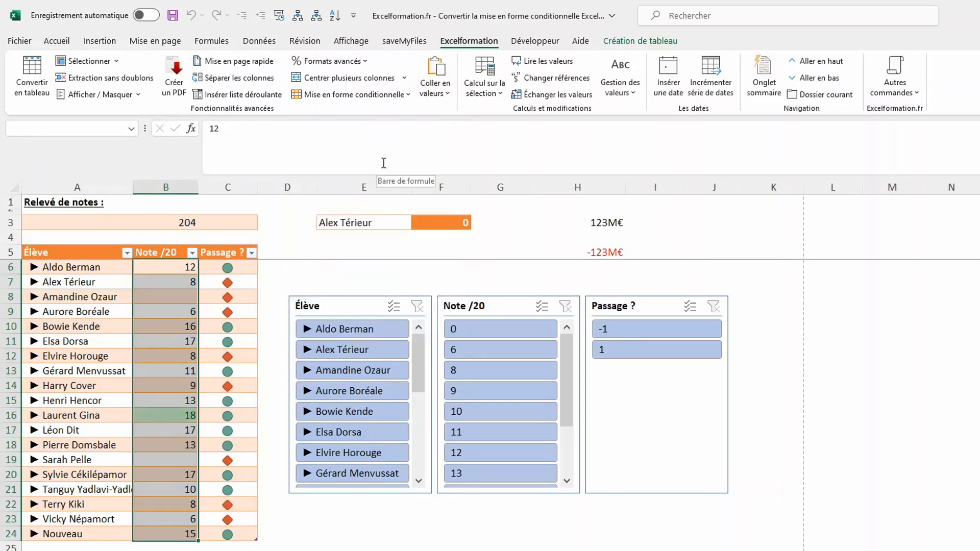
pyautogui.click(359, 95)
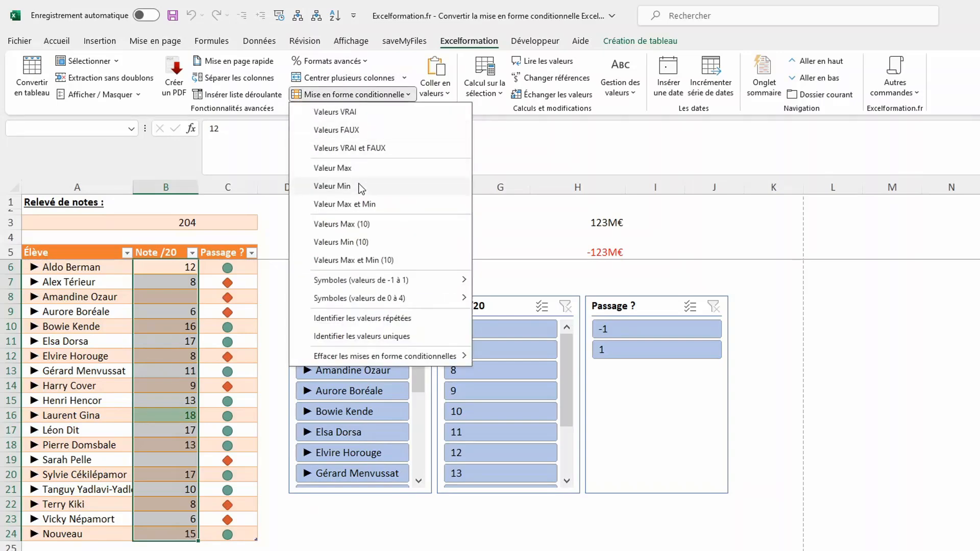
pyautogui.click(332, 186)
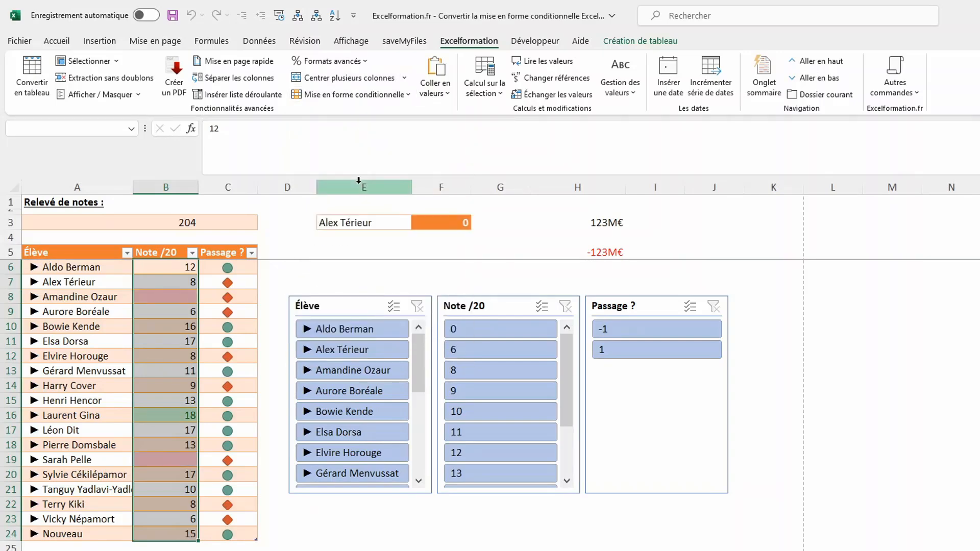
pyautogui.click(382, 96)
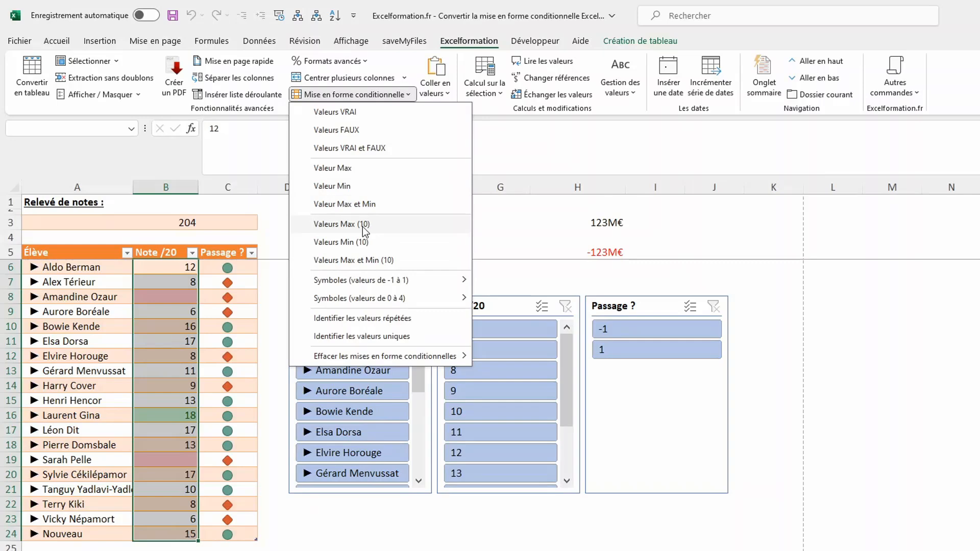
pyautogui.click(363, 225)
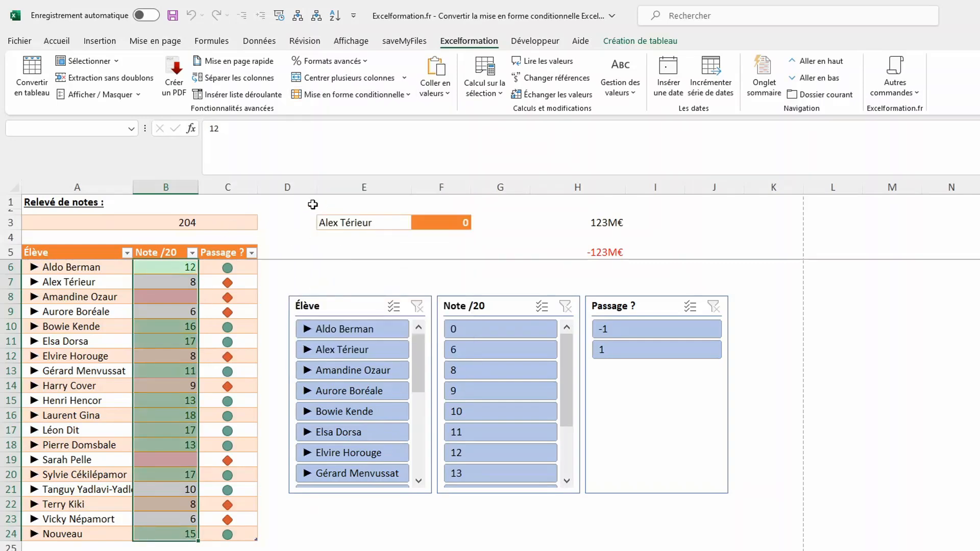
# Step: Clear the conditional formatting from the selected Note /20 cells, B6:B24, only
pyautogui.click(367, 99)
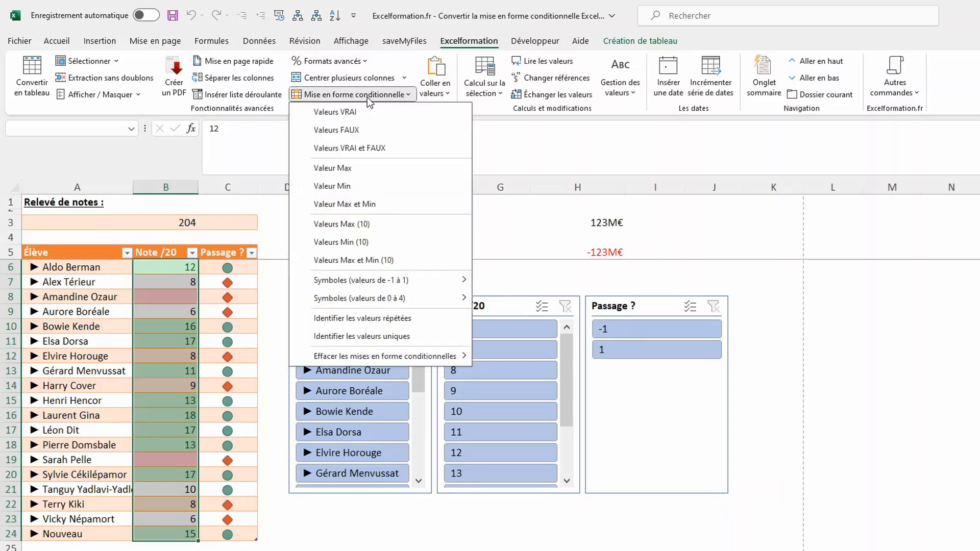
pyautogui.moveTo(442, 362)
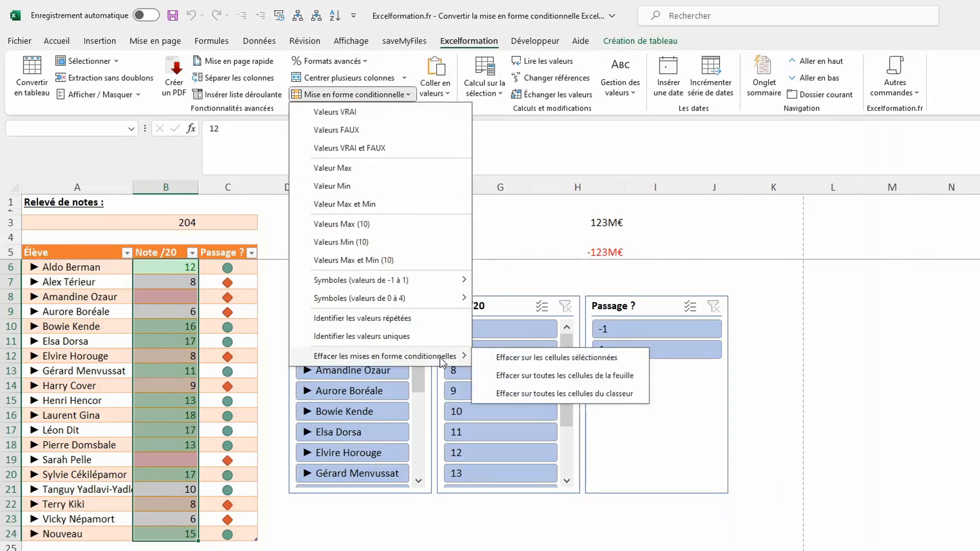
pyautogui.click(525, 360)
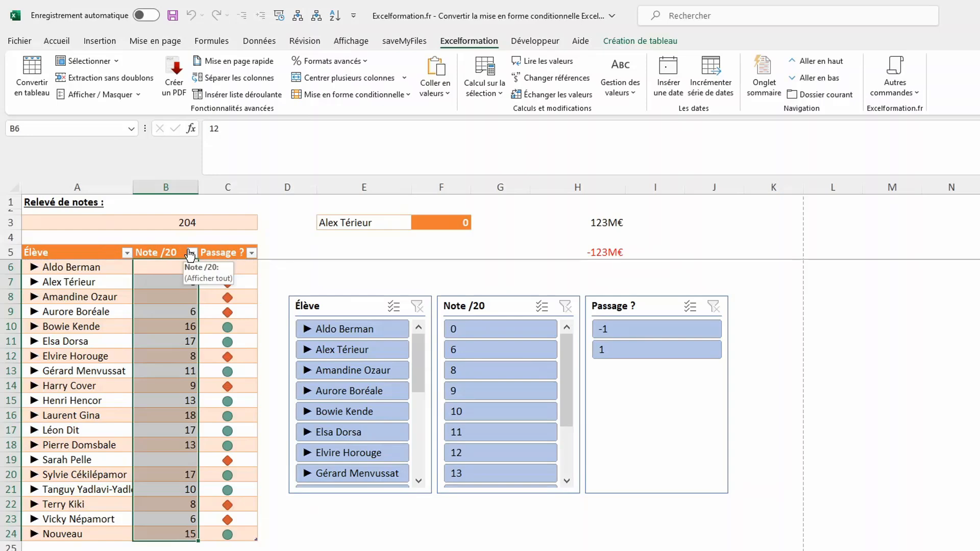
# Step: Replace the formula in H5 with its value using the add-in's Coller en valeurs command
pyautogui.click(606, 251)
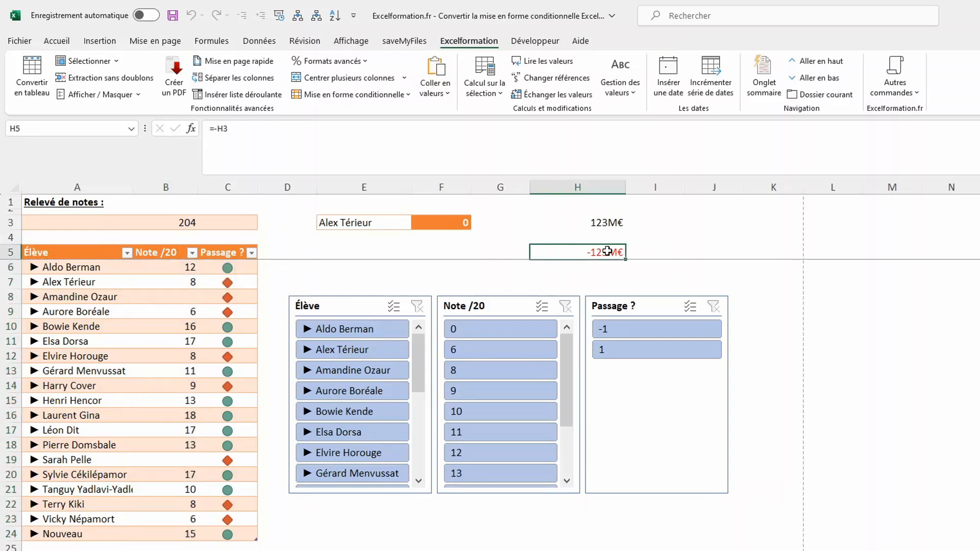
pyautogui.click(440, 70)
# Step: Paste E3:F3 as a linked image with Coller en image liée and place it just above the slicers, below the original cells
pyautogui.moveTo(383, 219); pyautogui.dragTo(434, 216)
pyautogui.hotkey('ctrl', 'v')
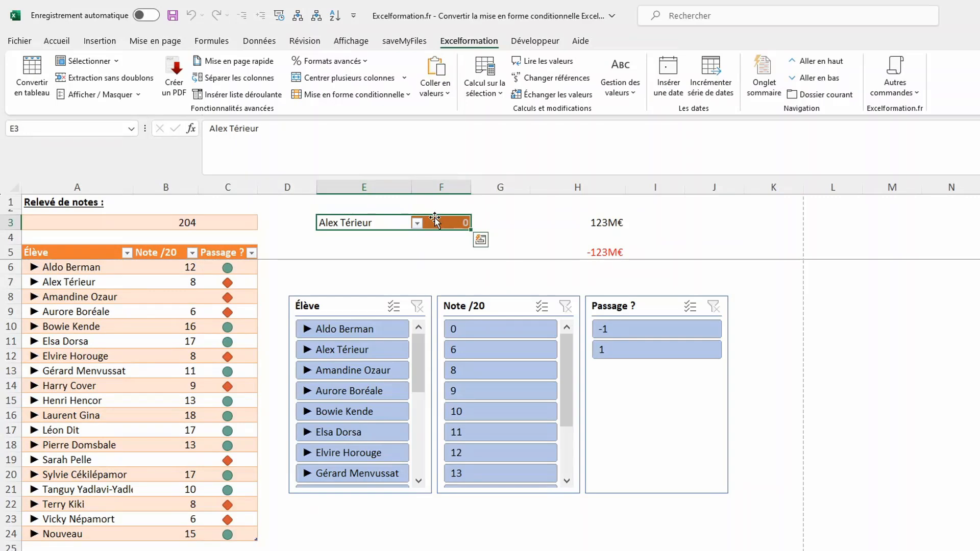
pyautogui.click(445, 94)
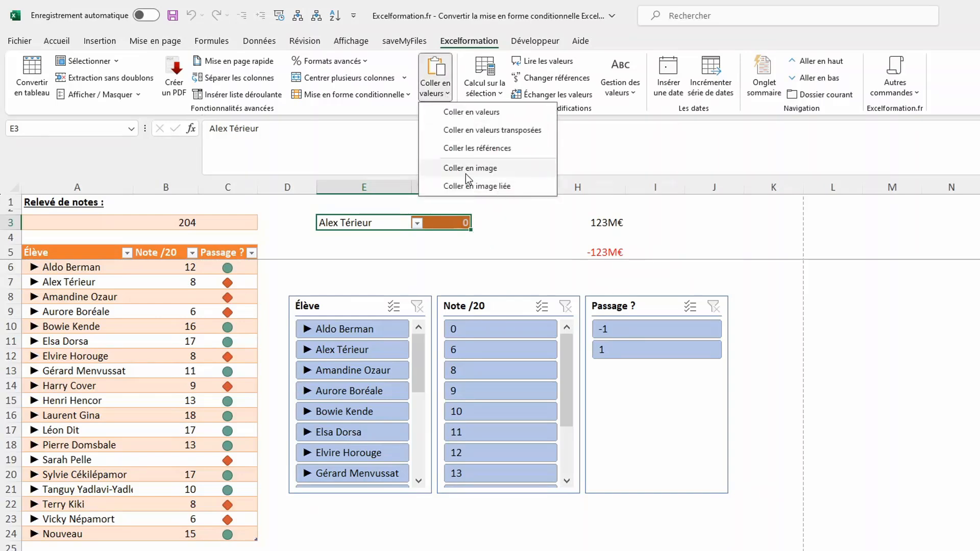
pyautogui.click(468, 187)
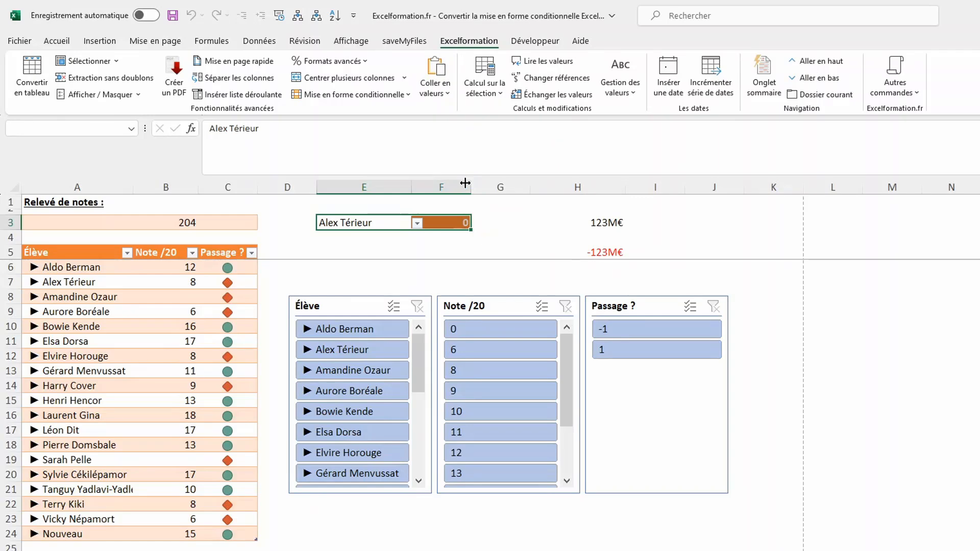
pyautogui.moveTo(449, 219); pyautogui.dragTo(513, 274)
pyautogui.click(540, 224)
# Step: Choose the student listed in row 9 from the E3 drop-down list to update the linked image
pyautogui.click(389, 225)
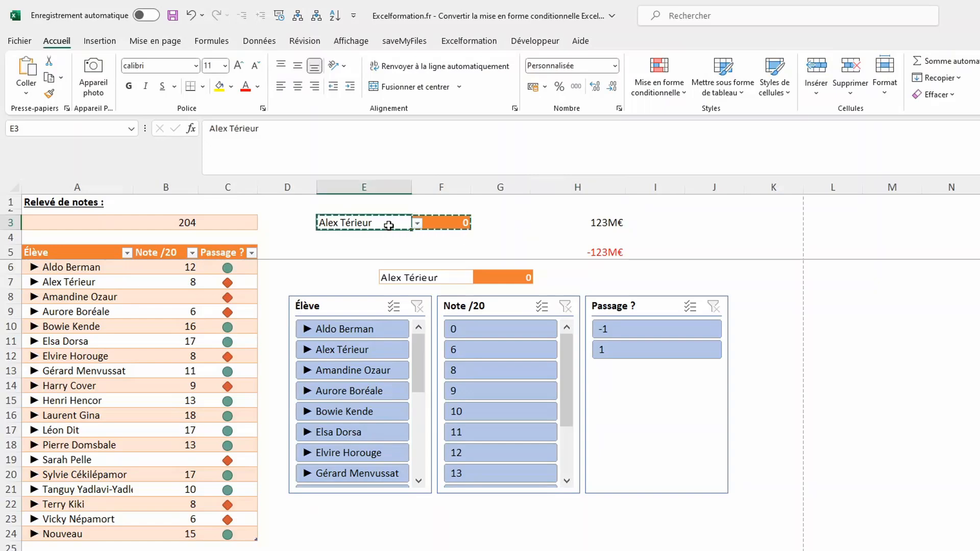
pyautogui.click(418, 223)
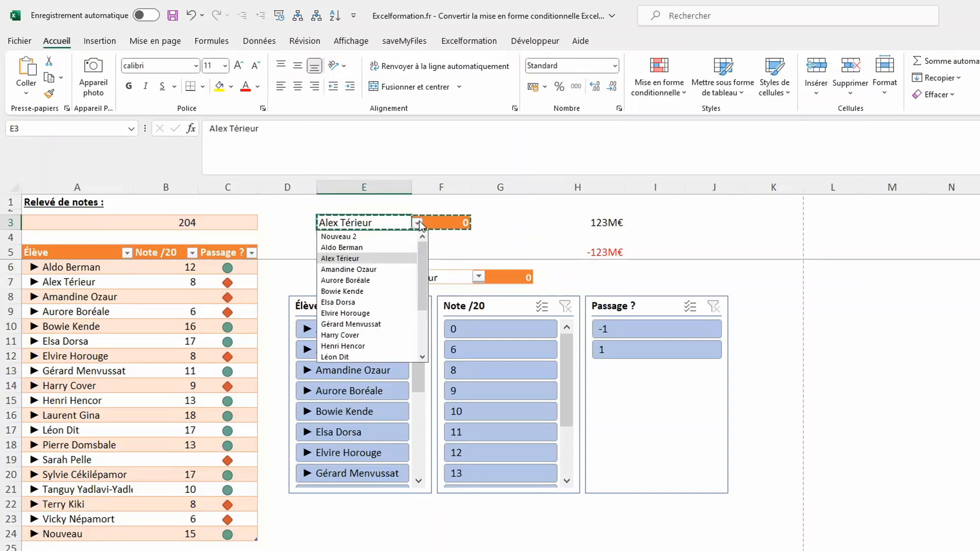
pyautogui.click(356, 280)
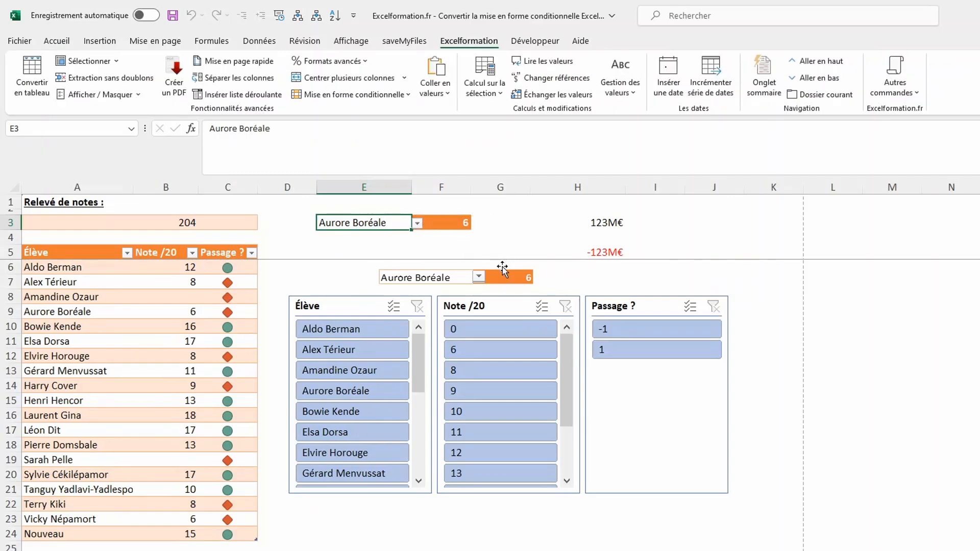
pyautogui.click(526, 253)
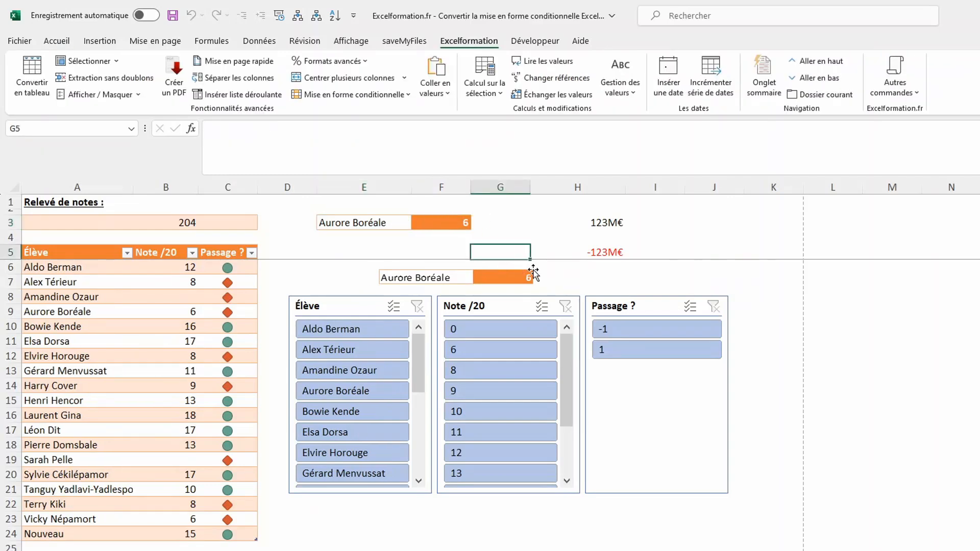
# Step: Copy the linked image of E3:F3, switch to PowerPoint and paste it onto the title slide of a blank presentation
pyautogui.click(530, 275)
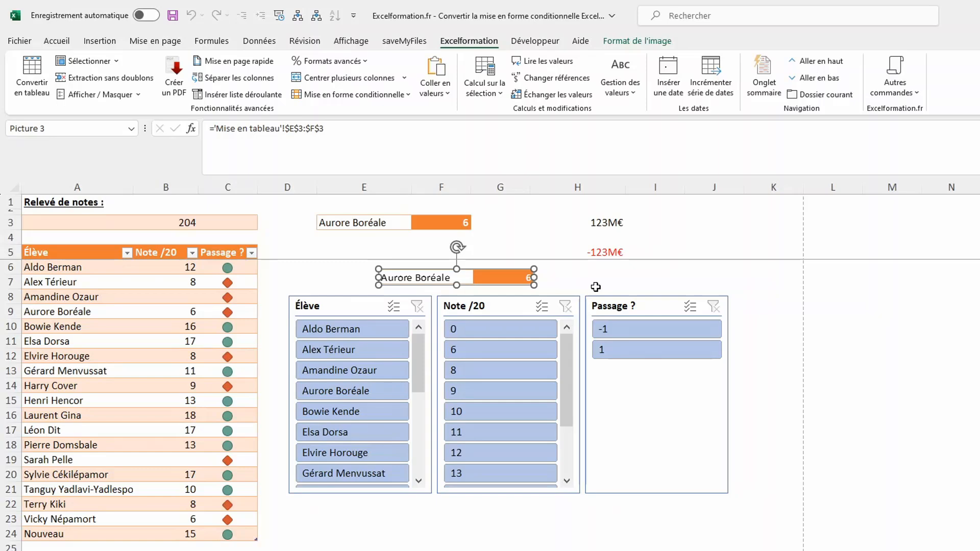
pyautogui.press('super')
pyautogui.write('power')
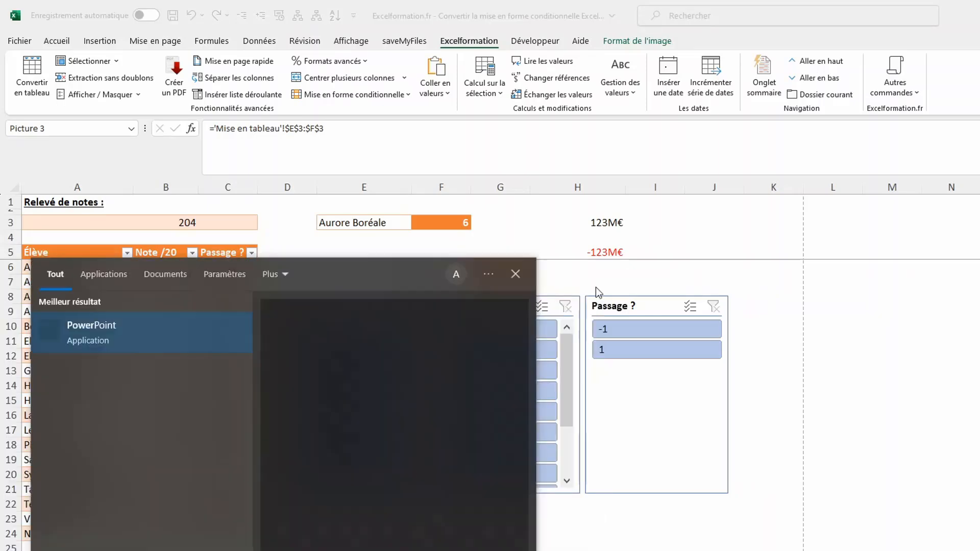
pyautogui.press('Return')
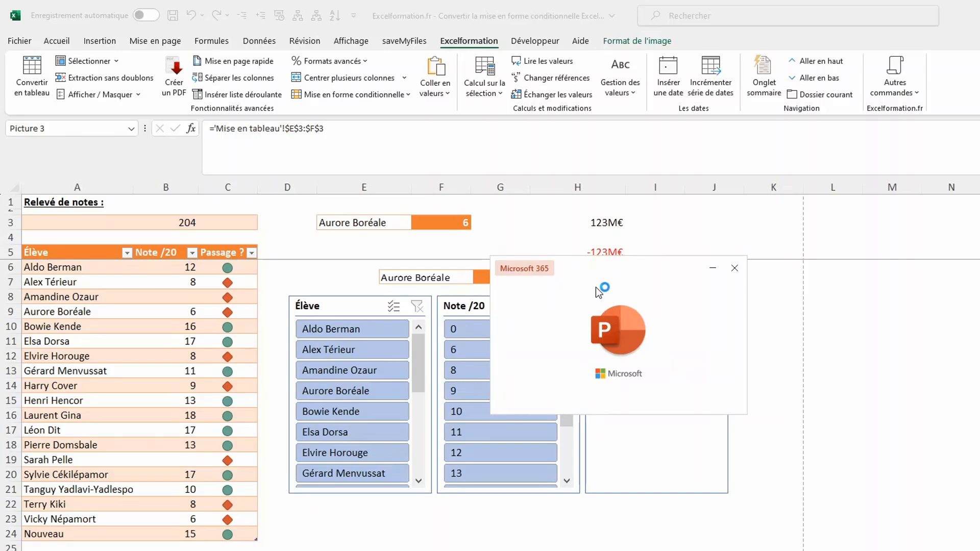
pyautogui.press('Escape')
pyautogui.hotkey('ctrl', 'v')
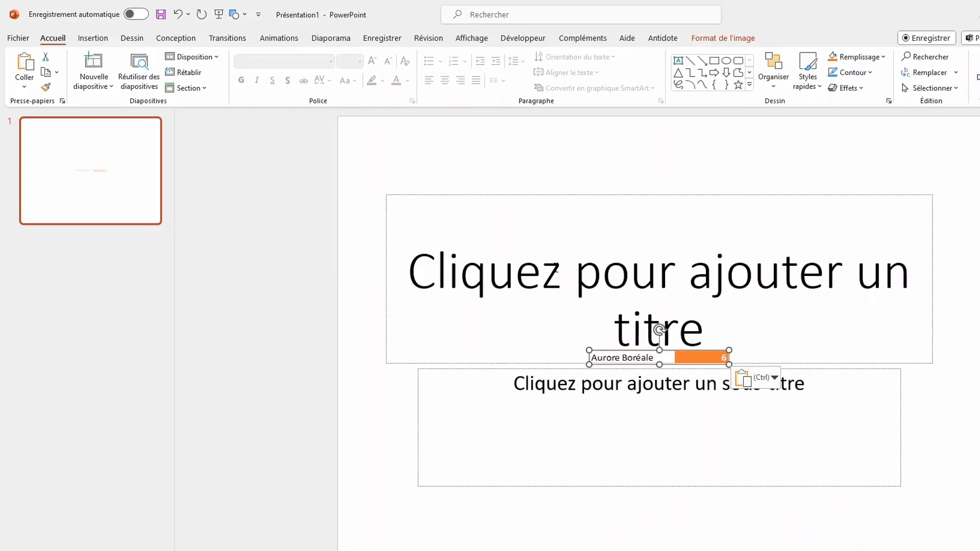
pyautogui.moveTo(557, 319); pyautogui.dragTo(513, 456)
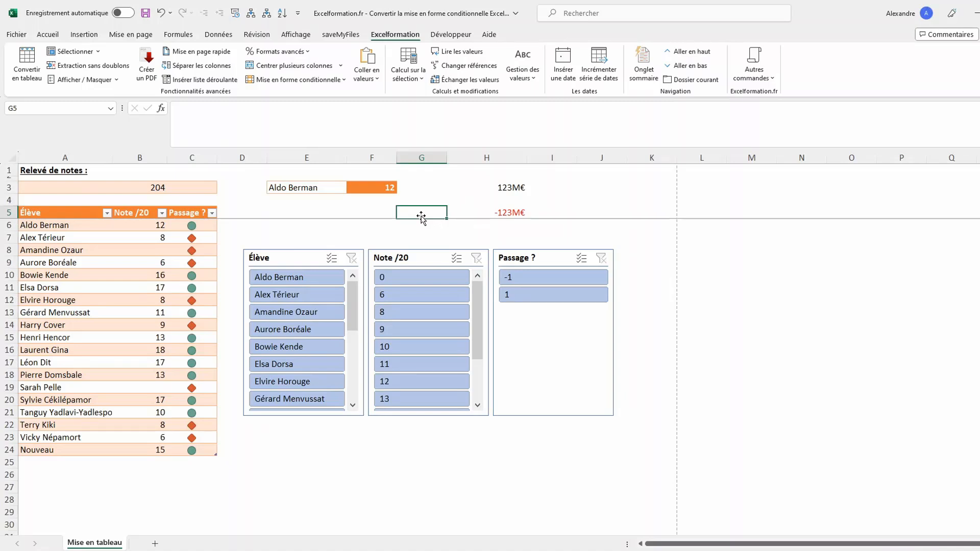
# Step: Reverse the sign of the amount in H3 twice with the add-in's Inverser les nombres (*-1) operation
pyautogui.click(510, 187)
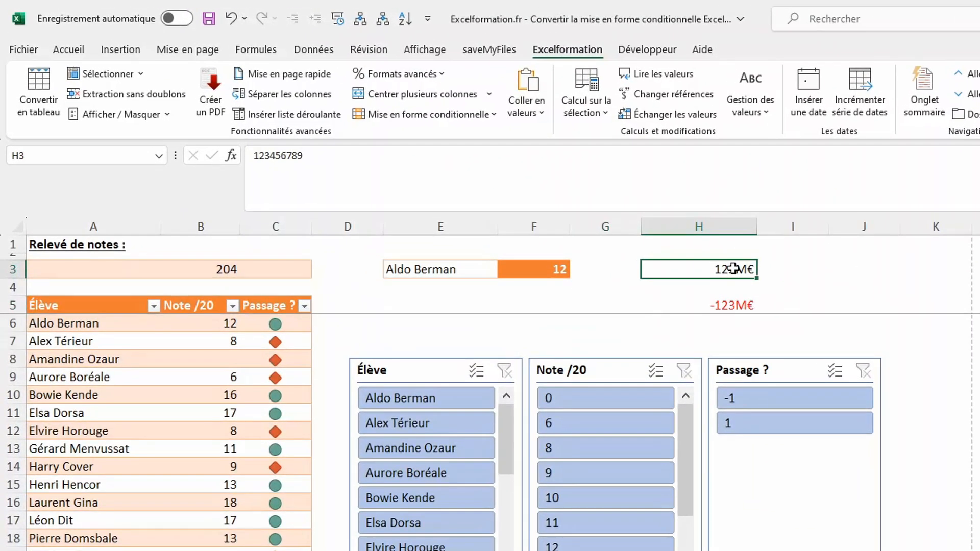
pyautogui.click(591, 114)
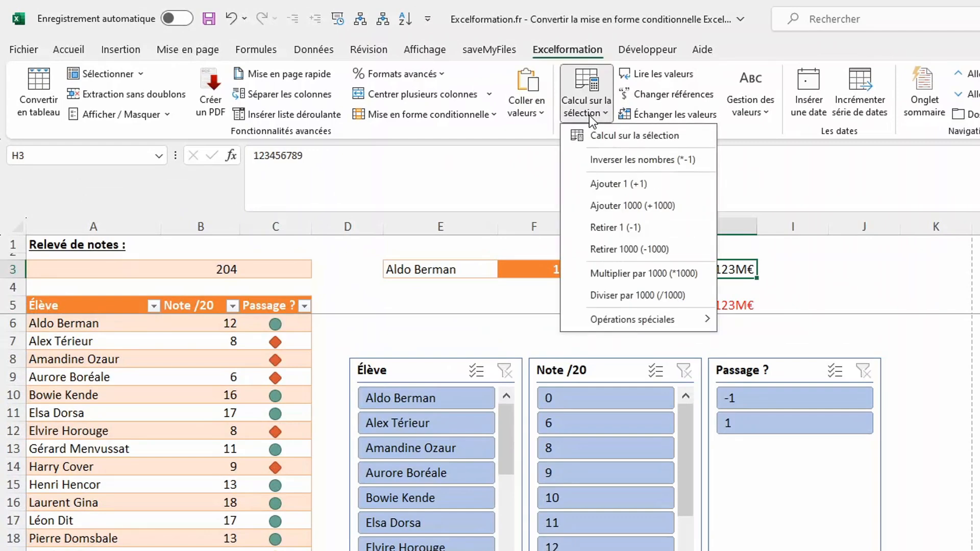
pyautogui.click(608, 161)
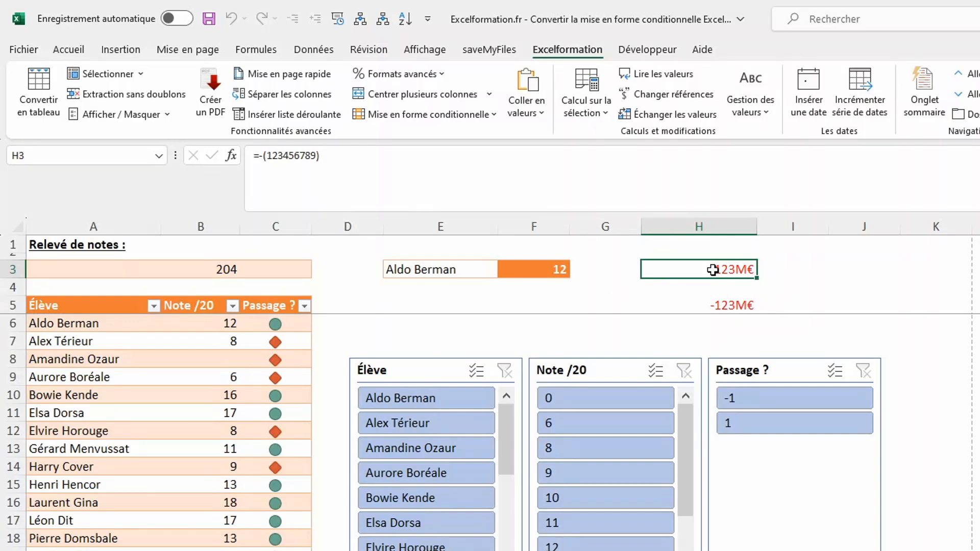
pyautogui.click(581, 120)
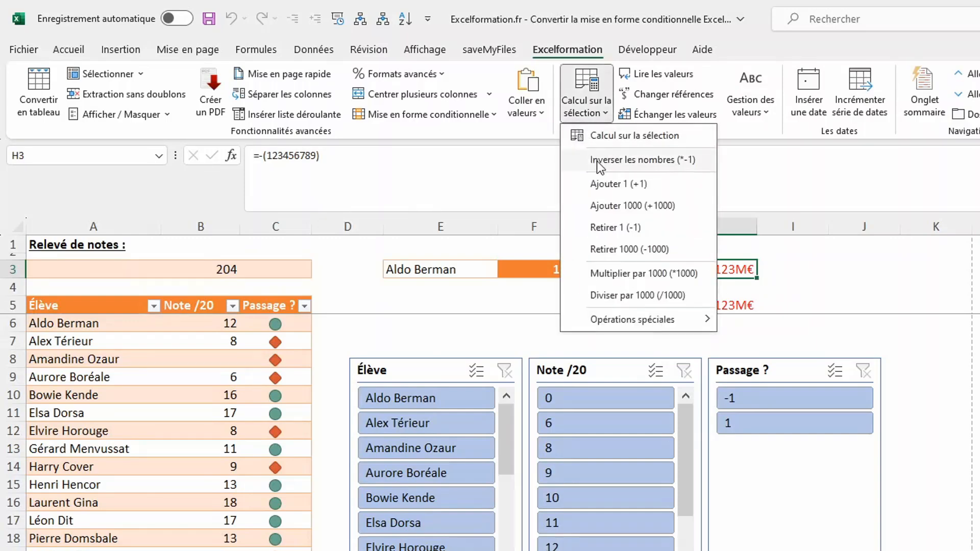
pyautogui.click(596, 161)
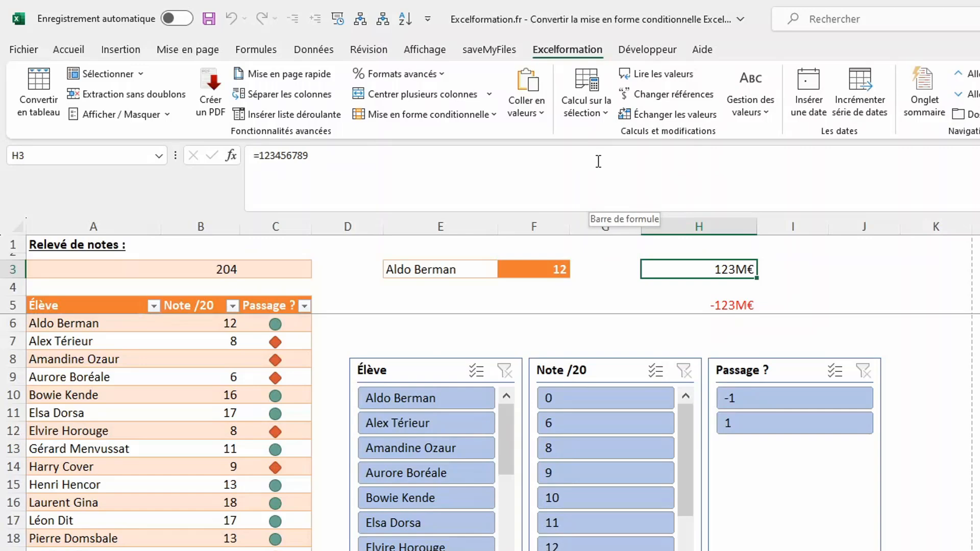
# Step: Divide H3 by 1000 with the add-in and apply the Milliers d'euros format to it
pyautogui.click(582, 121)
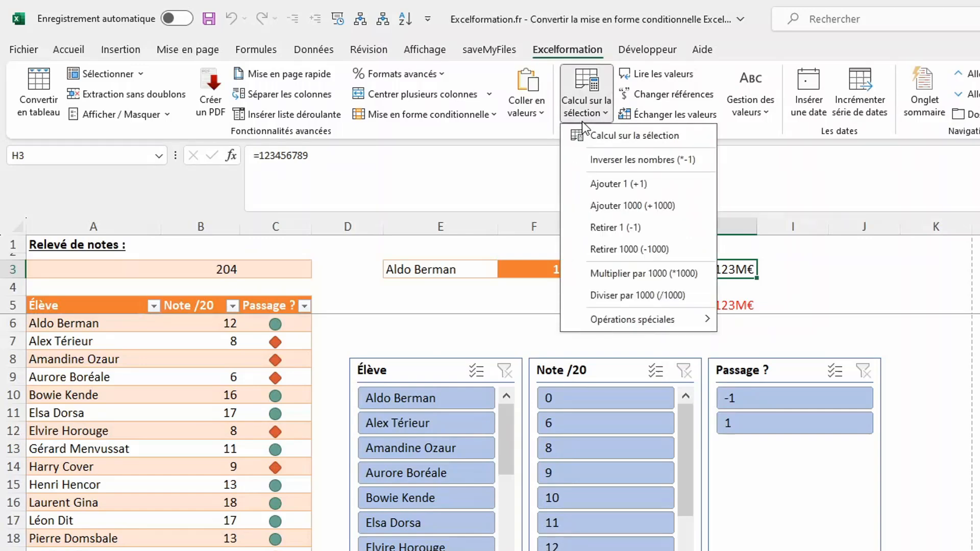
pyautogui.click(659, 291)
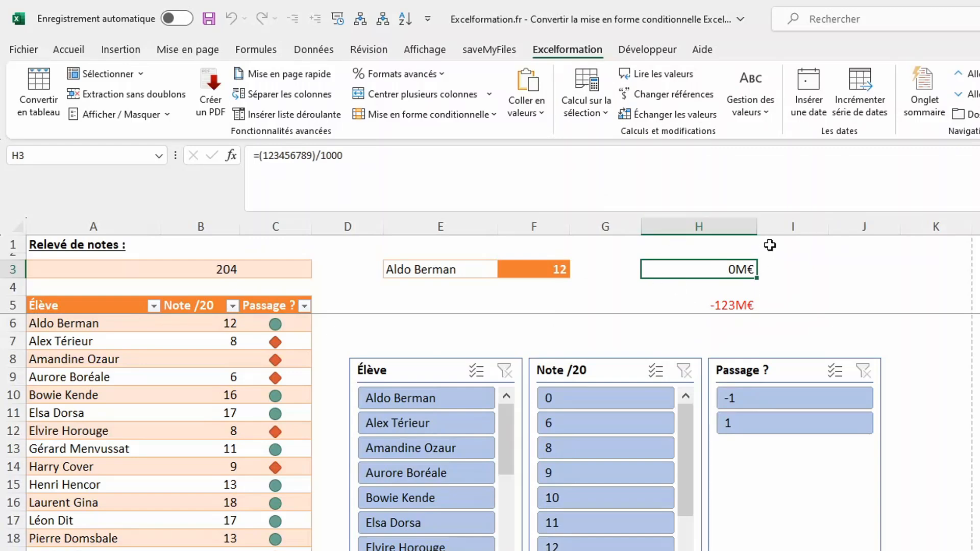
pyautogui.click(419, 74)
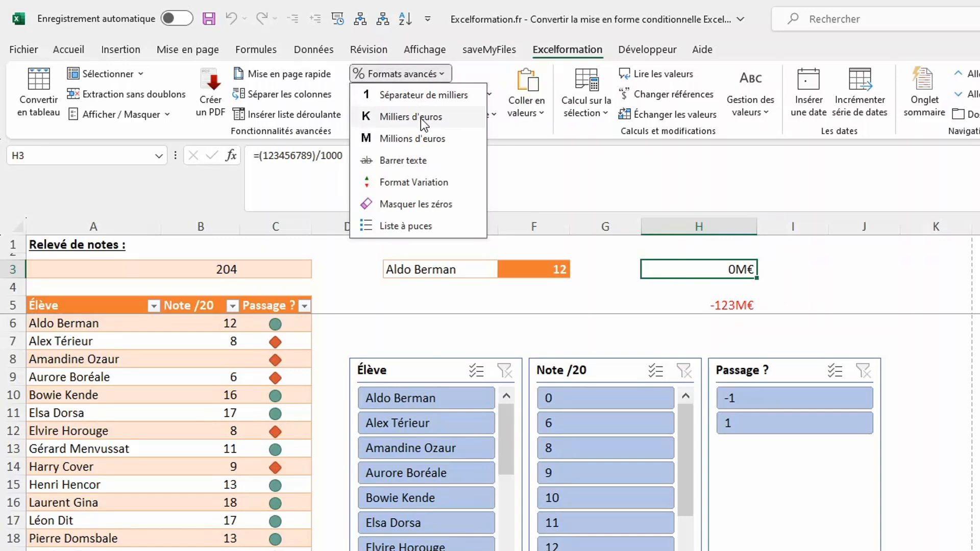
pyautogui.click(420, 117)
pyautogui.click(402, 77)
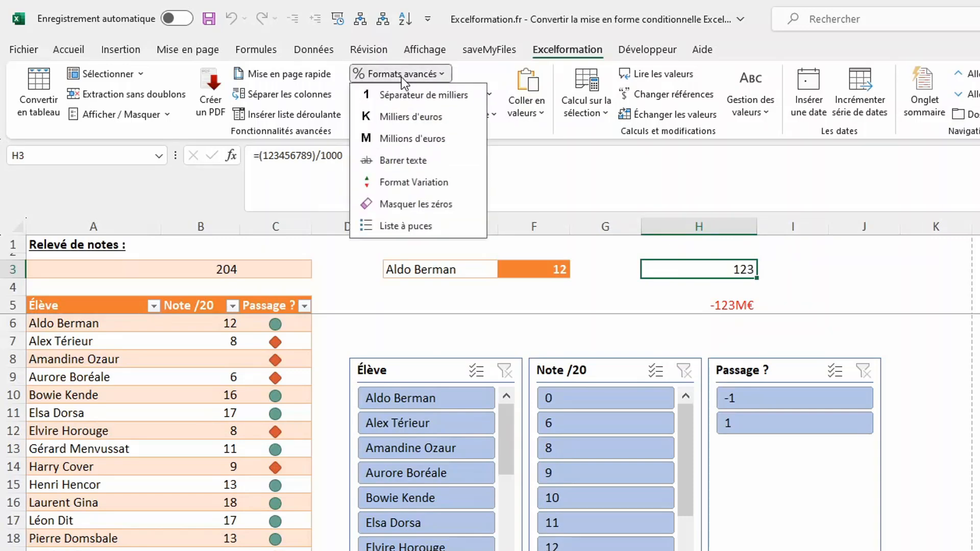
pyautogui.click(401, 117)
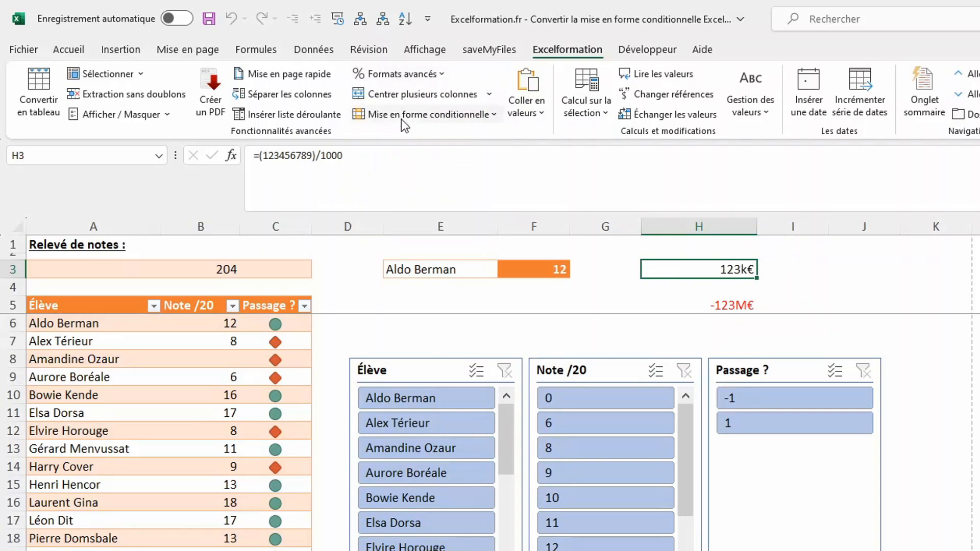
# Step: Subtract 1000 from H3 and add 1000 back with the add-in's selection calculations
pyautogui.click(589, 120)
pyautogui.click(636, 250)
pyautogui.click(606, 115)
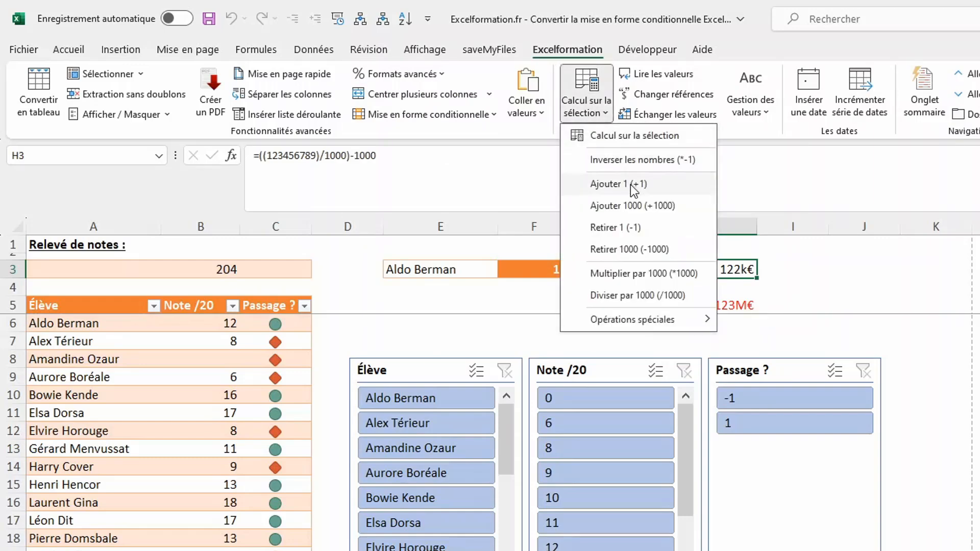
pyautogui.click(632, 206)
# Step: Double the amount in H3 by applying the custom operation 2*x with Calcul sur la sélection
pyautogui.click(598, 117)
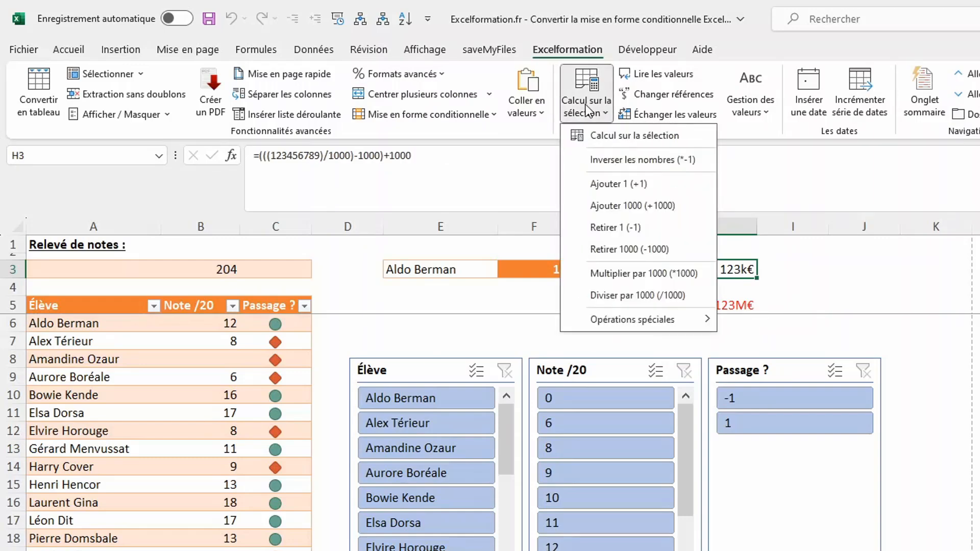
pyautogui.click(605, 136)
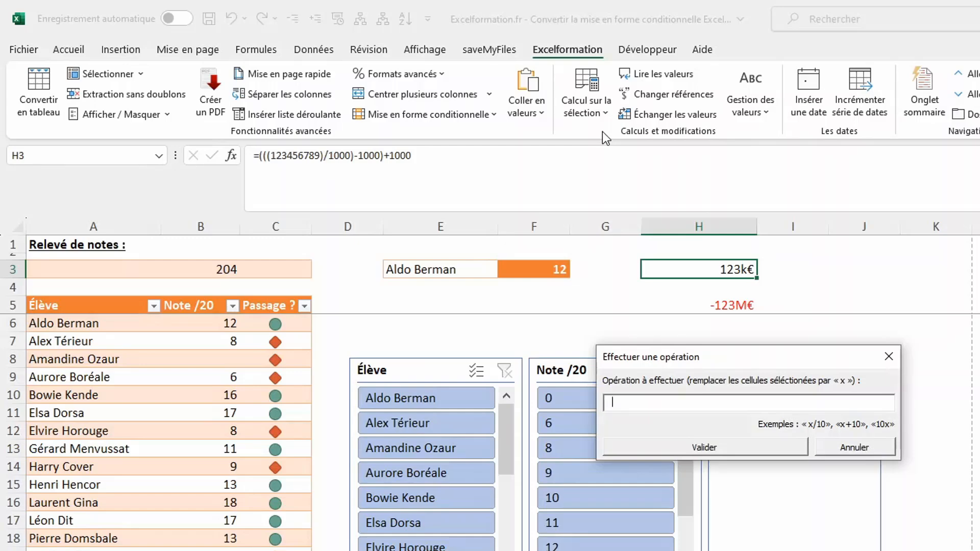
pyautogui.write('2*x')
pyautogui.click(765, 449)
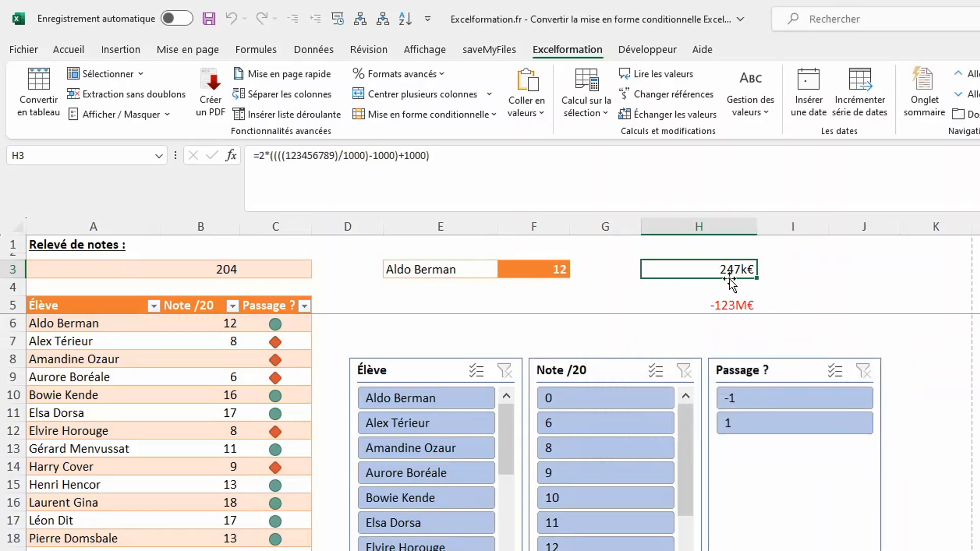
# Step: Halve all the Note /20 grades in B6:B24 by applying the custom operation x/2
pyautogui.moveTo(212, 324); pyautogui.dragTo(162, 523)
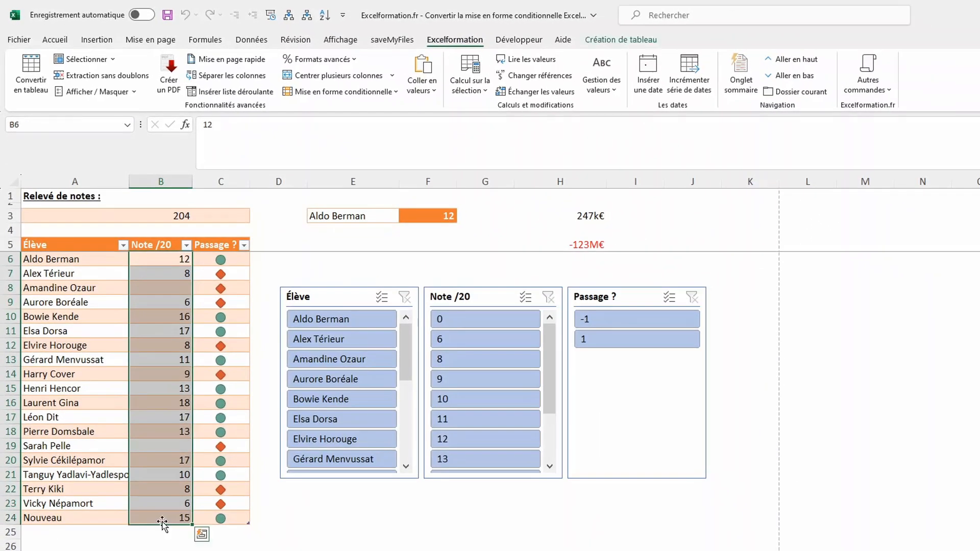
pyautogui.click(481, 69)
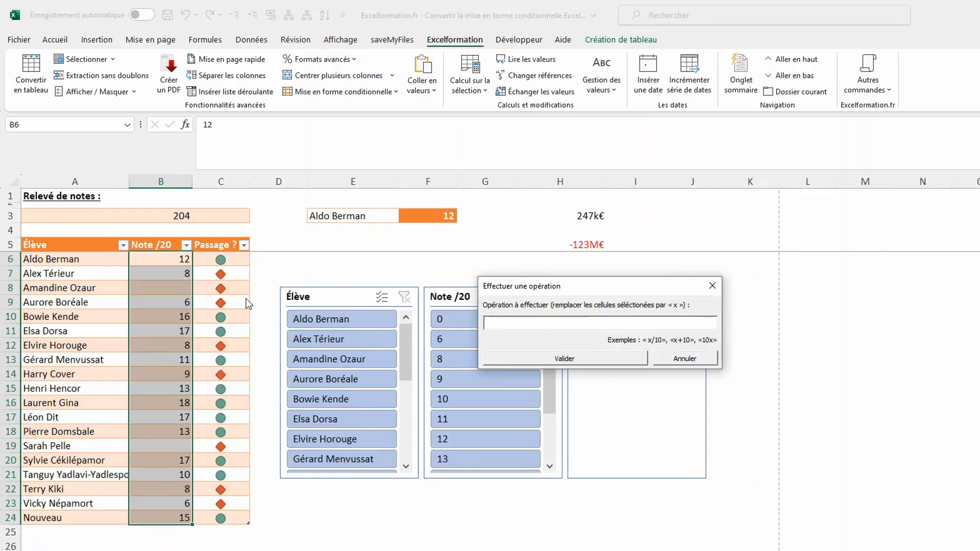
pyautogui.write('x/2')
pyautogui.click(560, 360)
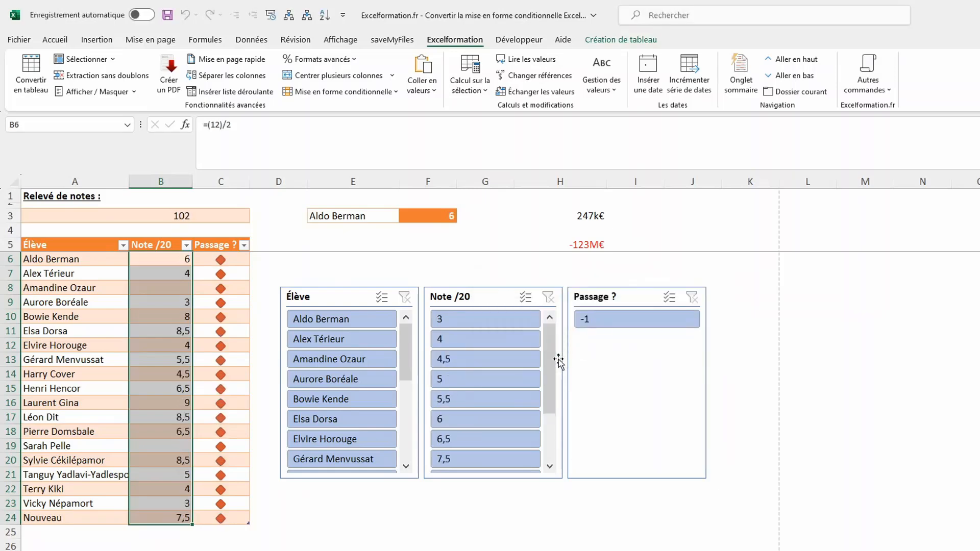
# Step: Try to wrap the selected Note /20 cells, B6:B24, in SIERREUR() with the add-in's special operations
pyautogui.click(478, 92)
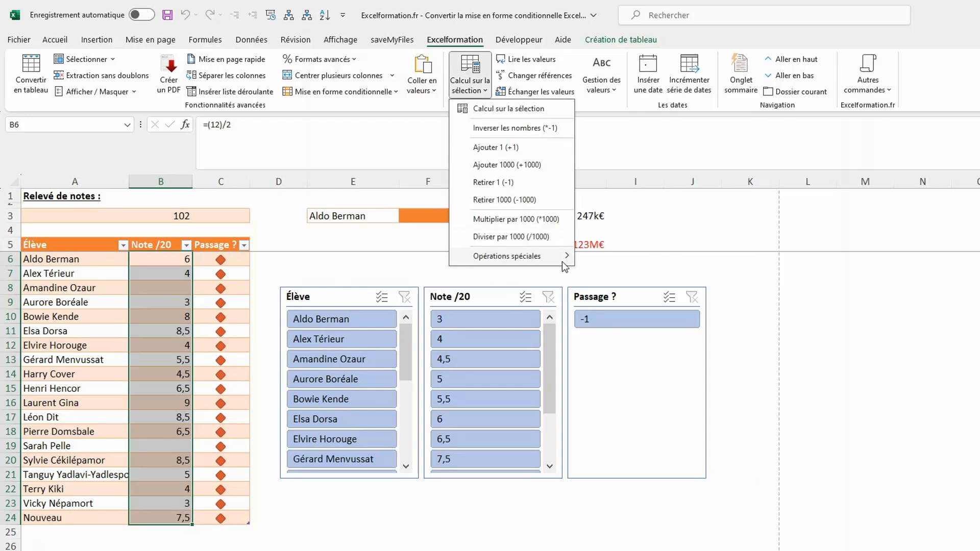
pyautogui.moveTo(545, 263)
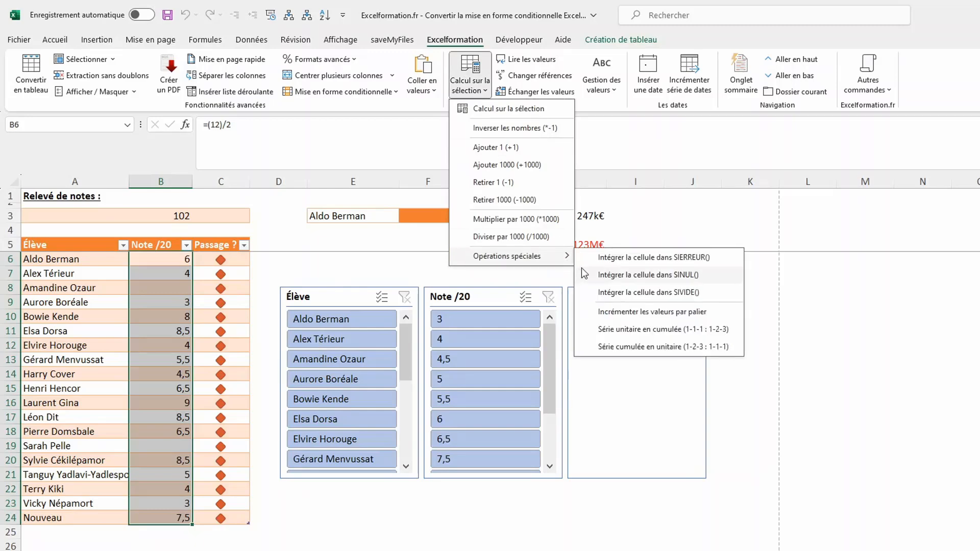
pyautogui.click(643, 258)
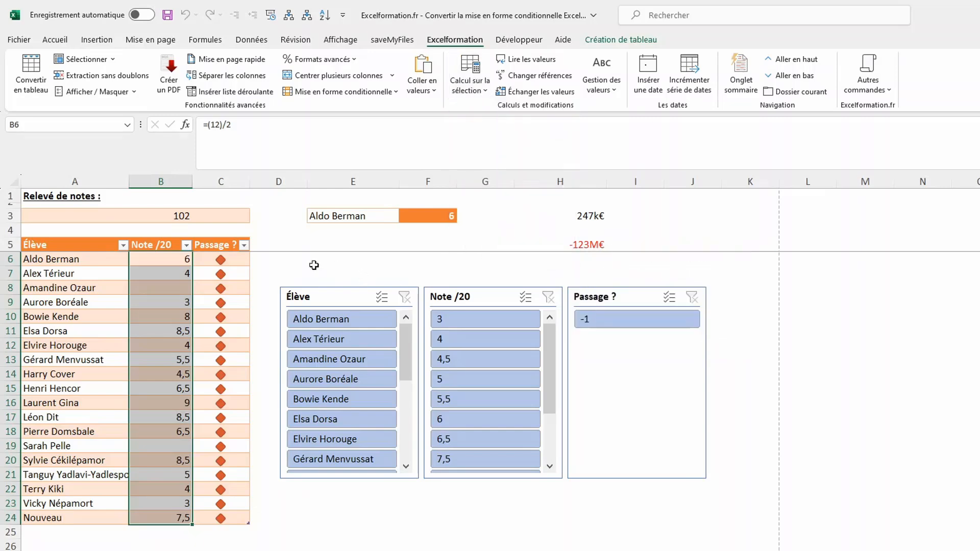
# Step: Divide the amount in H3 by zero by applying the custom operation x/0 with Calcul sur la sélection
pyautogui.click(541, 210)
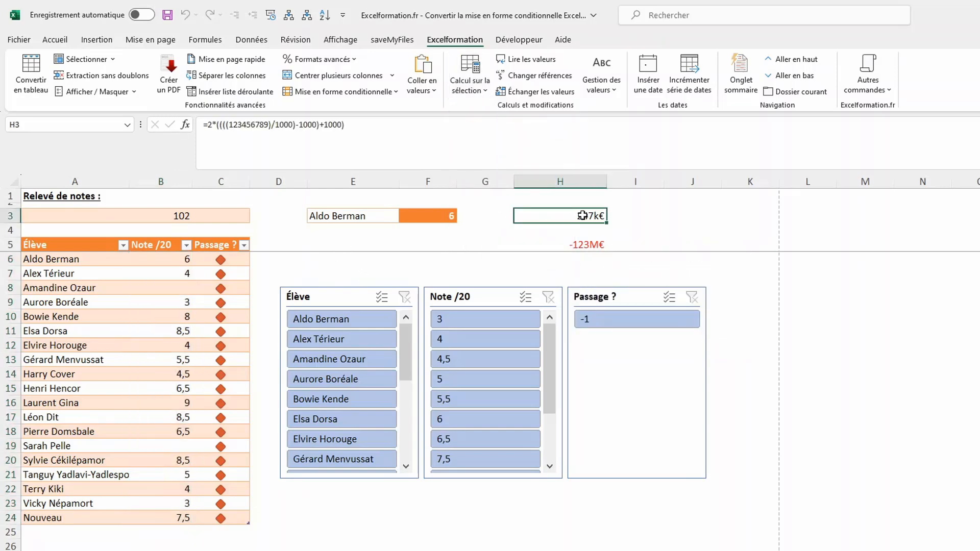
pyautogui.click(475, 69)
pyautogui.write('x/0')
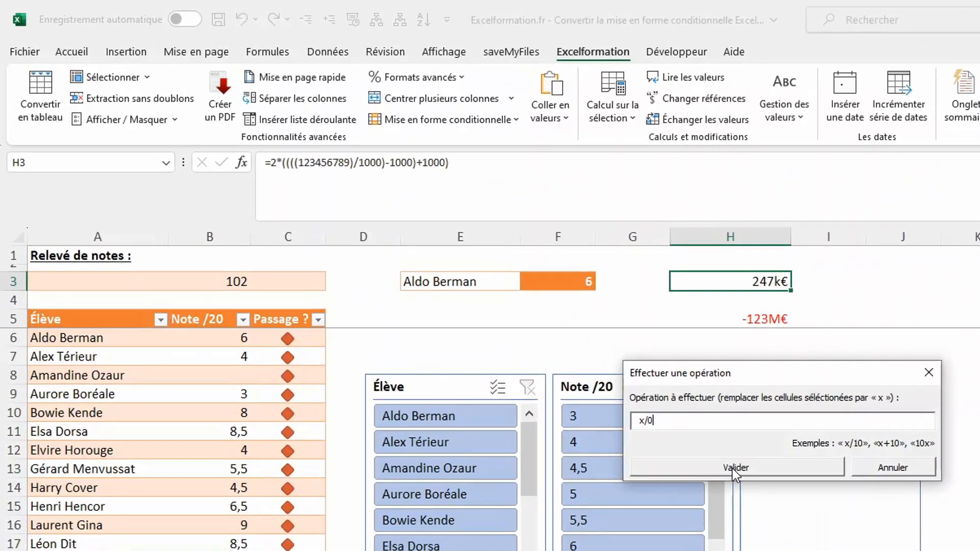
pyautogui.click(733, 469)
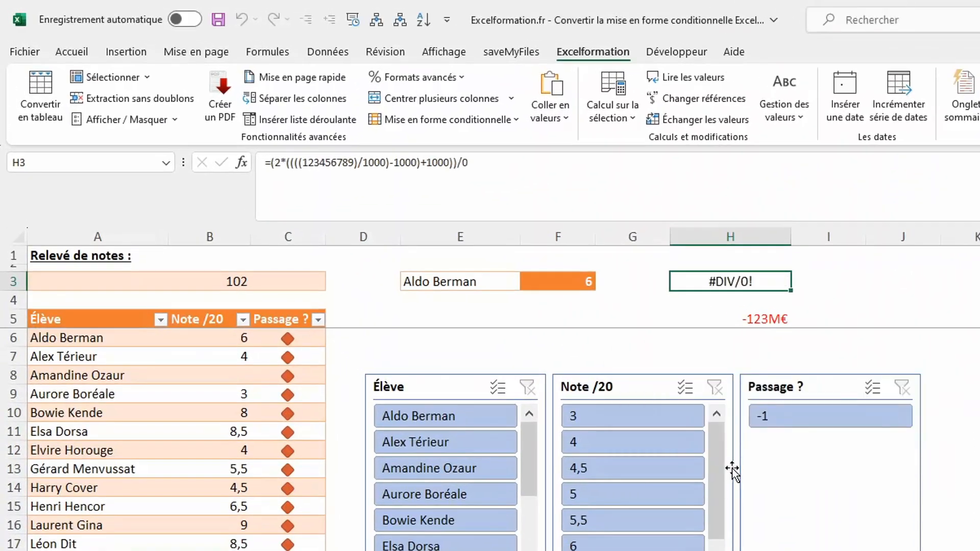
# Step: Wrap the H3 formula in SIERREUR() with the add-in's special operations, using the alternative message "Division par zéro impossible"
pyautogui.click(610, 118)
pyautogui.moveTo(696, 335)
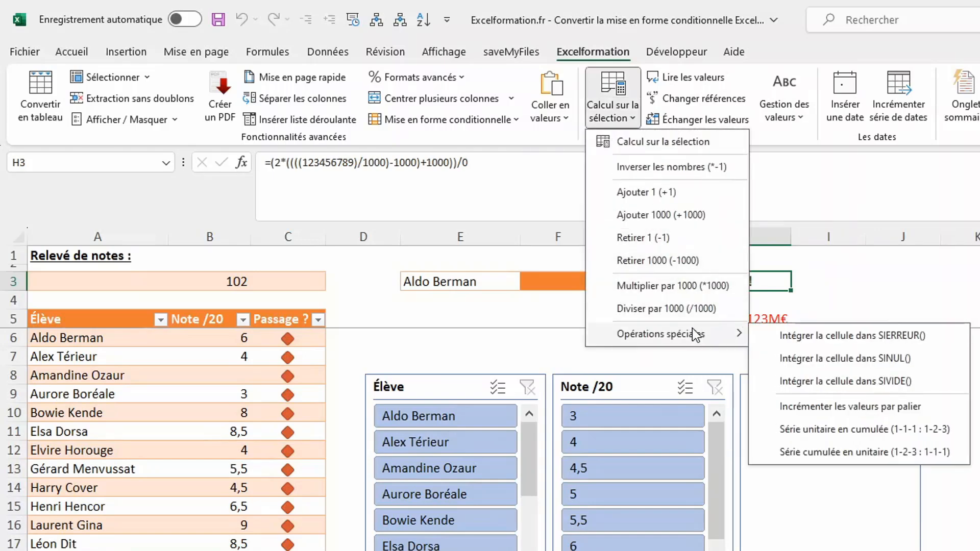
pyautogui.click(764, 342)
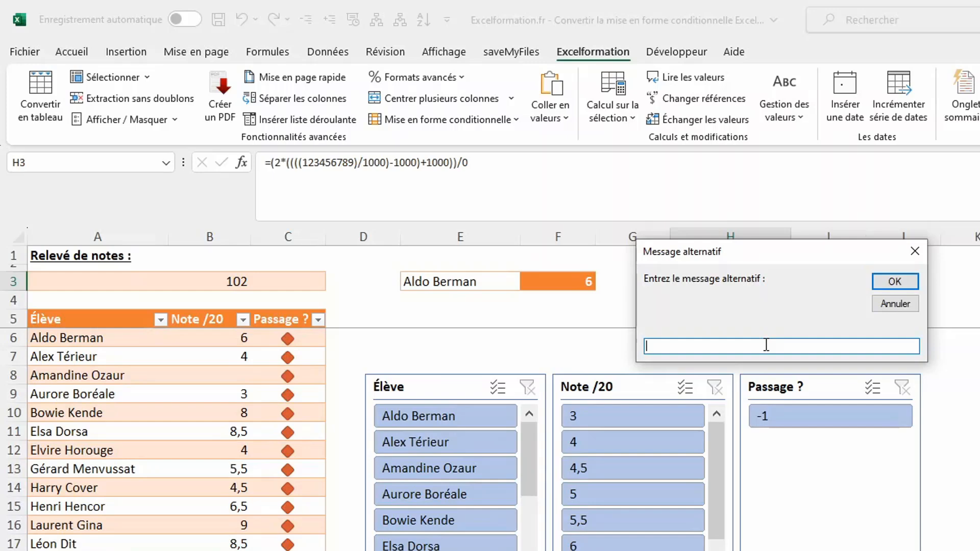
pyautogui.write('Dis')
pyautogui.write('ivision par z')
pyautogui.write('éro impossible')
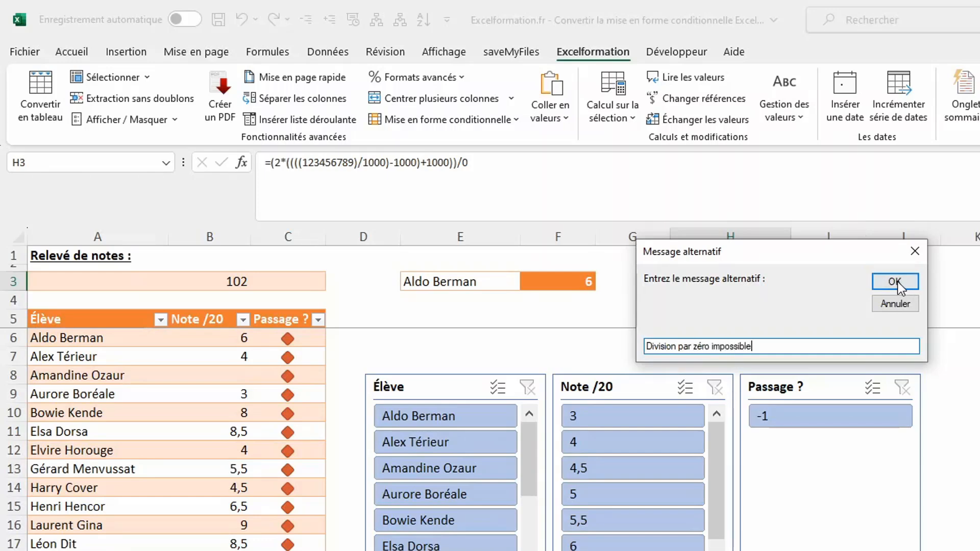
pyautogui.click(894, 283)
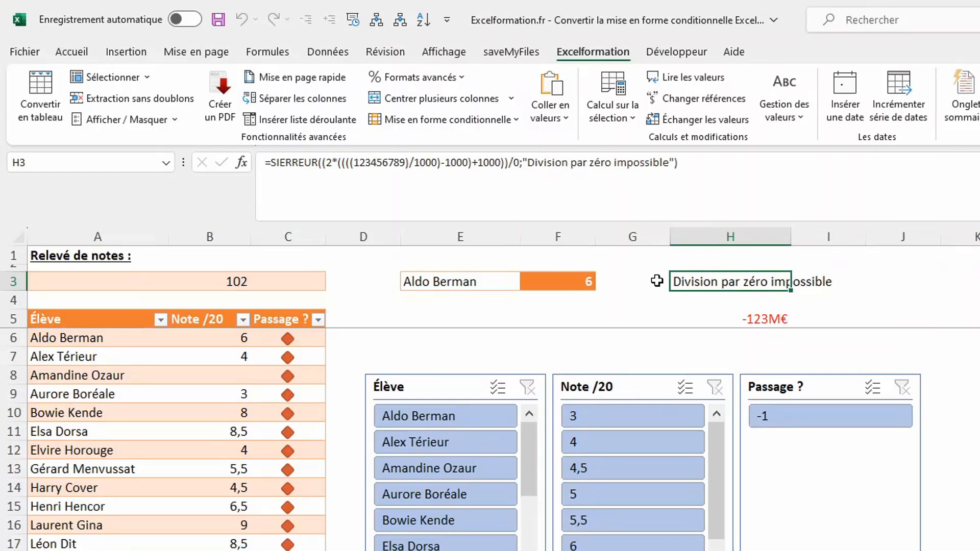
# Step: Remove the division by zero from the SIERREUR formula in H3
pyautogui.click(521, 163)
pyautogui.press('BackSpace')
pyautogui.press('BackSpace')
pyautogui.press('Return')
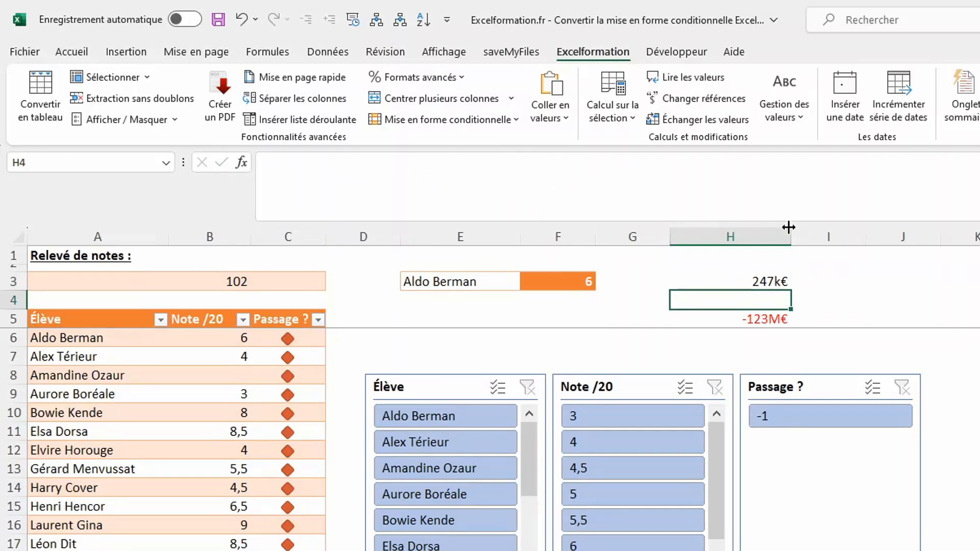
# Step: Bring H3 to 186913,578 in increments of 10000 with the special operation Incrémenter les valeurs par palier
pyautogui.click(615, 115)
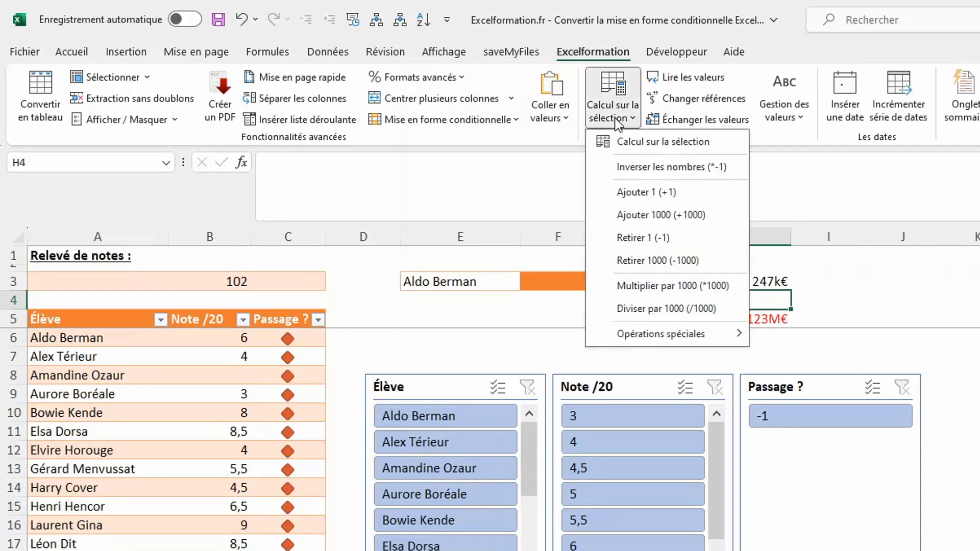
pyautogui.moveTo(713, 335)
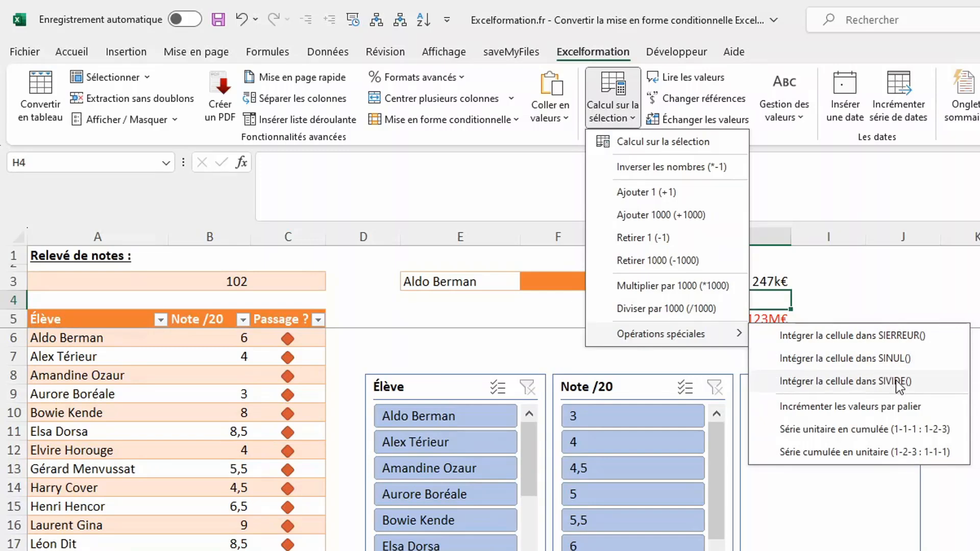
pyautogui.click(899, 412)
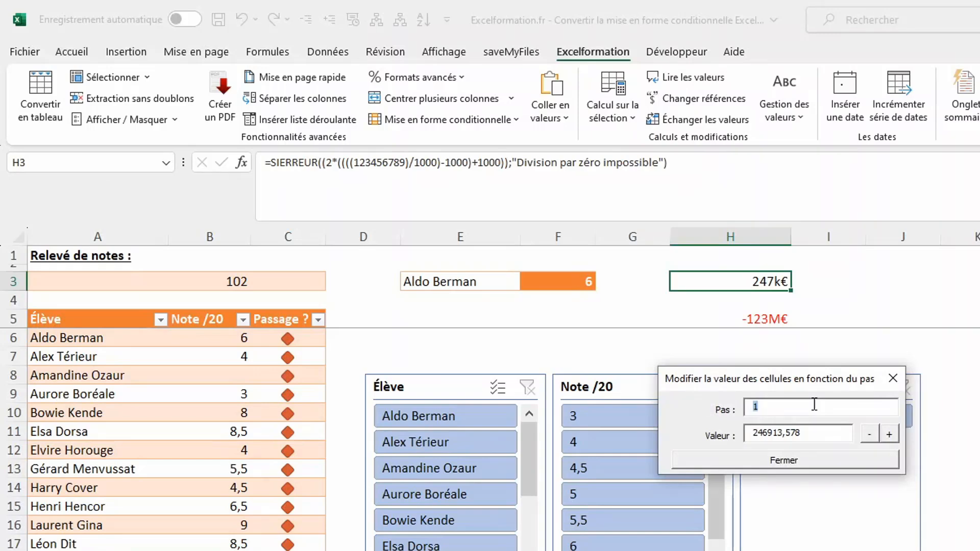
pyautogui.write('10000')
pyautogui.click(871, 435)
pyautogui.click(872, 436)
pyautogui.click(872, 435)
pyautogui.click(872, 435)
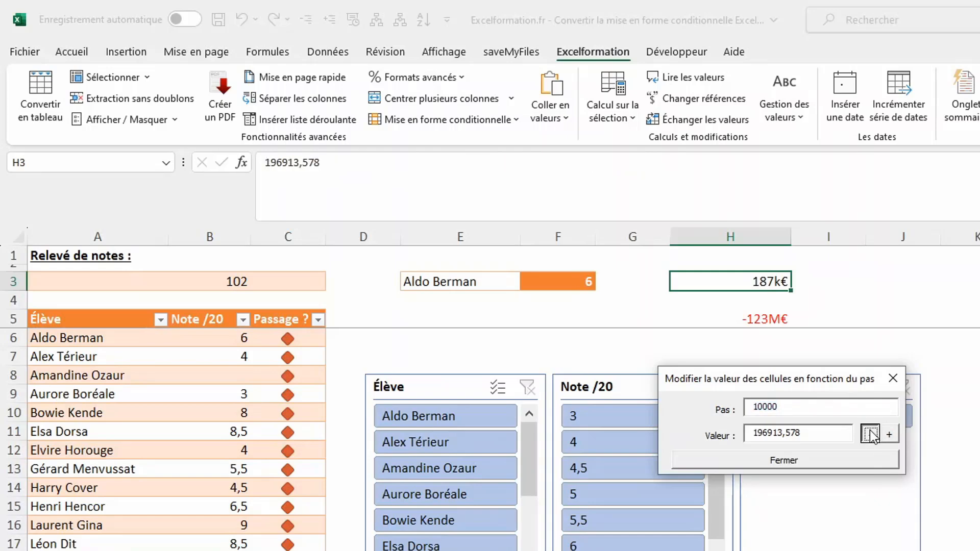
pyautogui.click(889, 436)
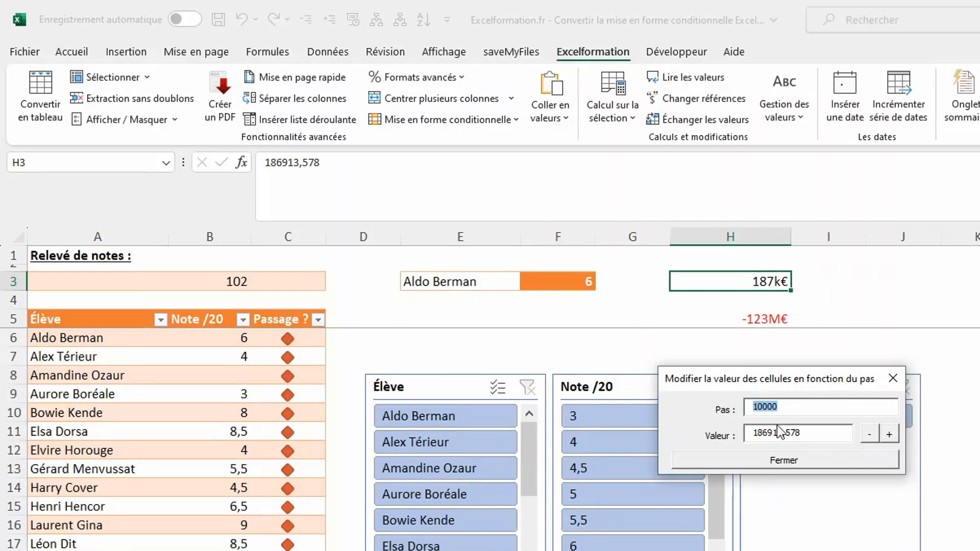
pyautogui.click(787, 461)
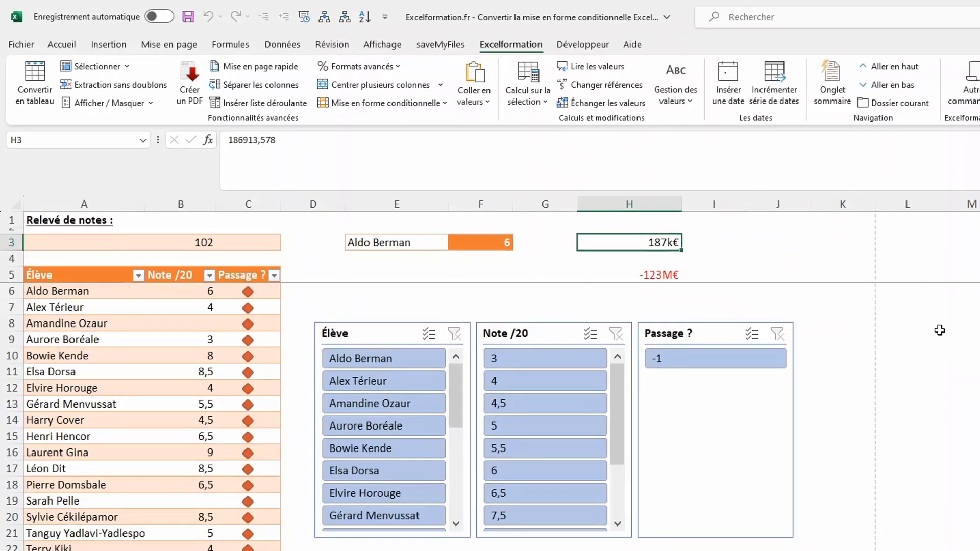
# Step: Fill L8:L18 with the value 1 and convert this unit series into a cumulative series with the special operations
pyautogui.moveTo(786, 274); pyautogui.dragTo(775, 403)
pyautogui.write('1')
pyautogui.hotkey('ctrl', 'Return')
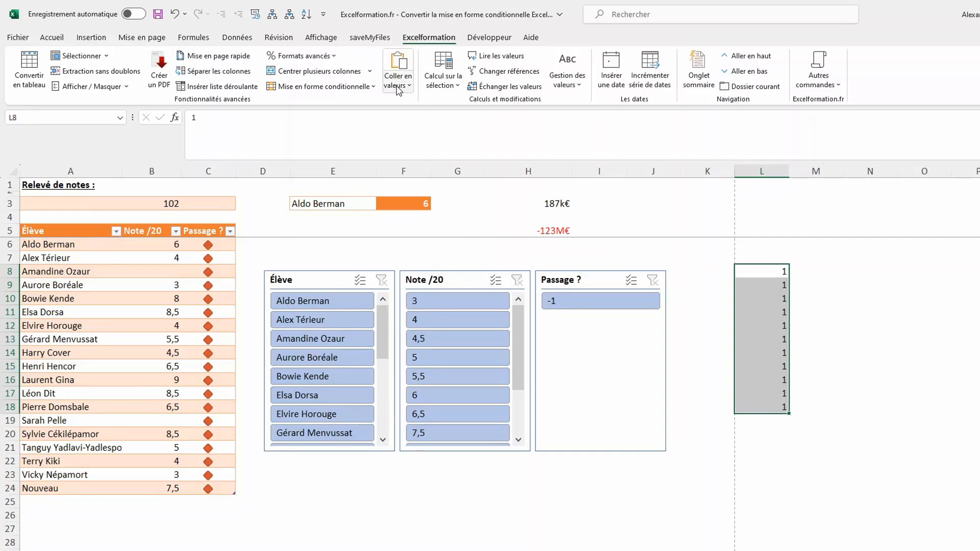
pyautogui.click(443, 90)
pyautogui.moveTo(505, 242)
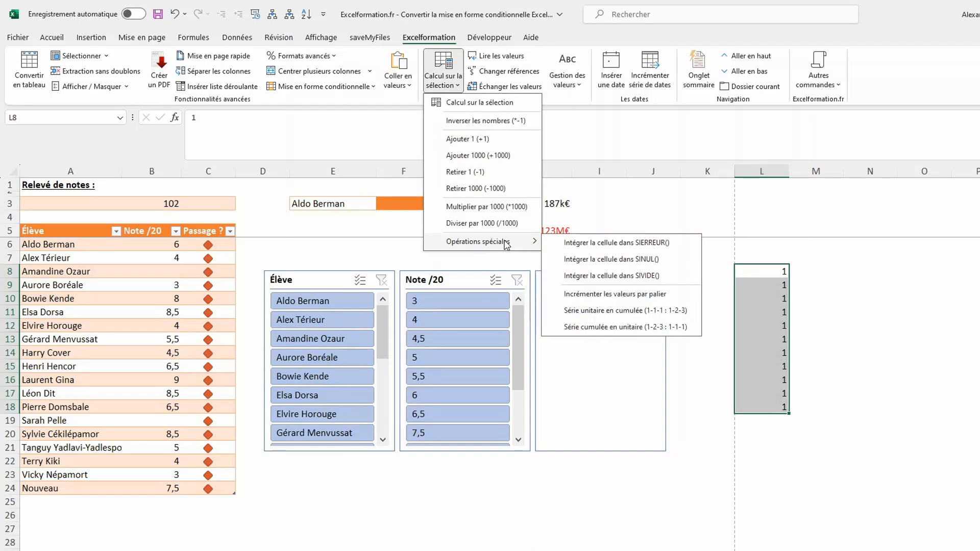
pyautogui.click(601, 312)
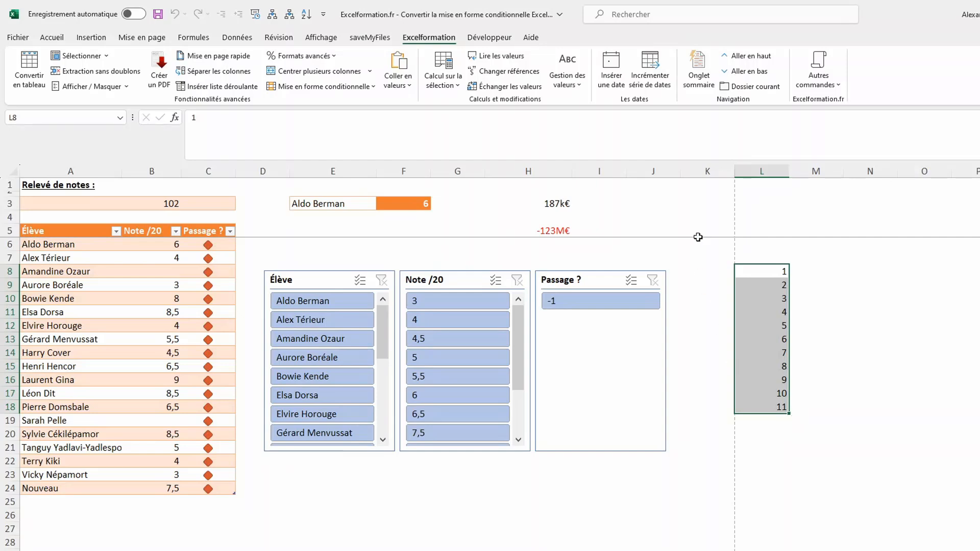
# Step: Generate the SOMMAIRE sheet with return buttons on every sheet, and follow its link to the Mise en tableau sheet
pyautogui.click(699, 83)
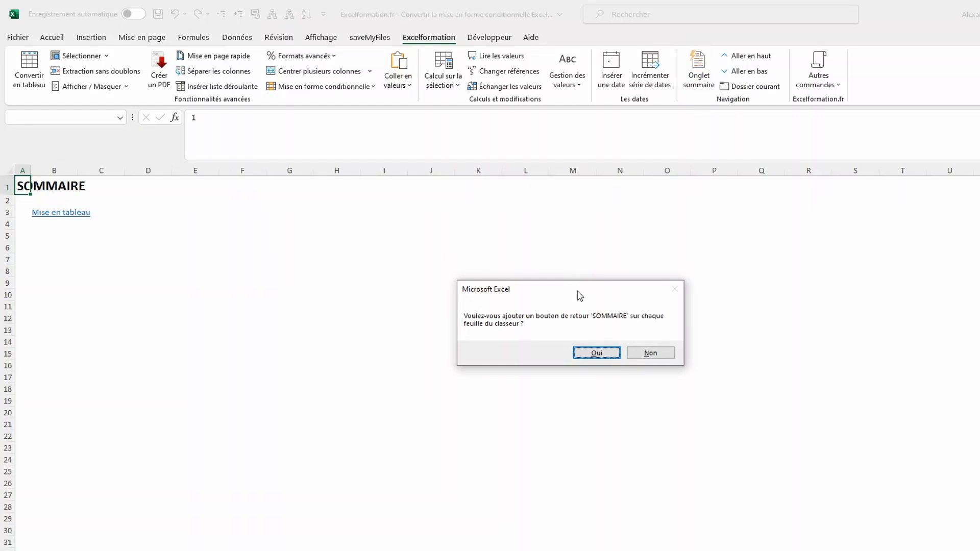
pyautogui.click(595, 353)
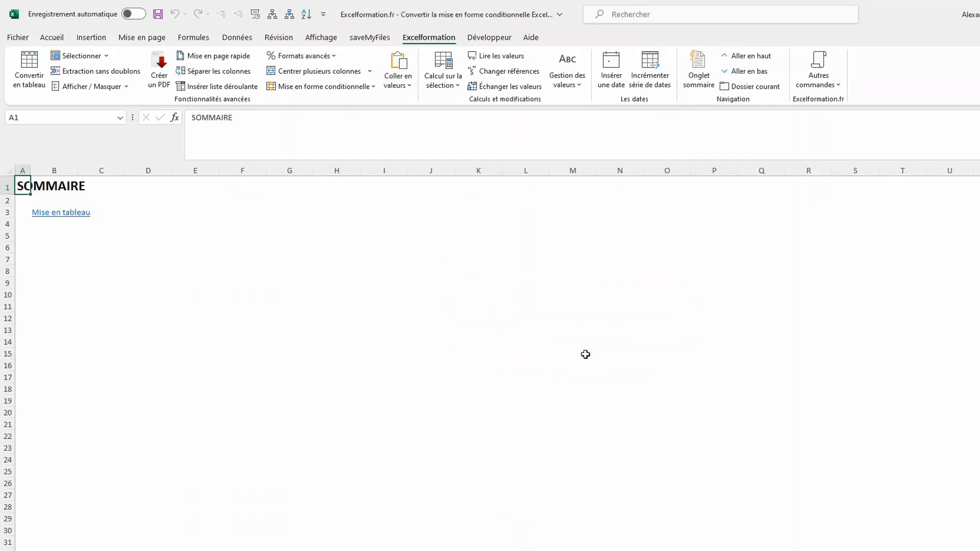
pyautogui.click(56, 211)
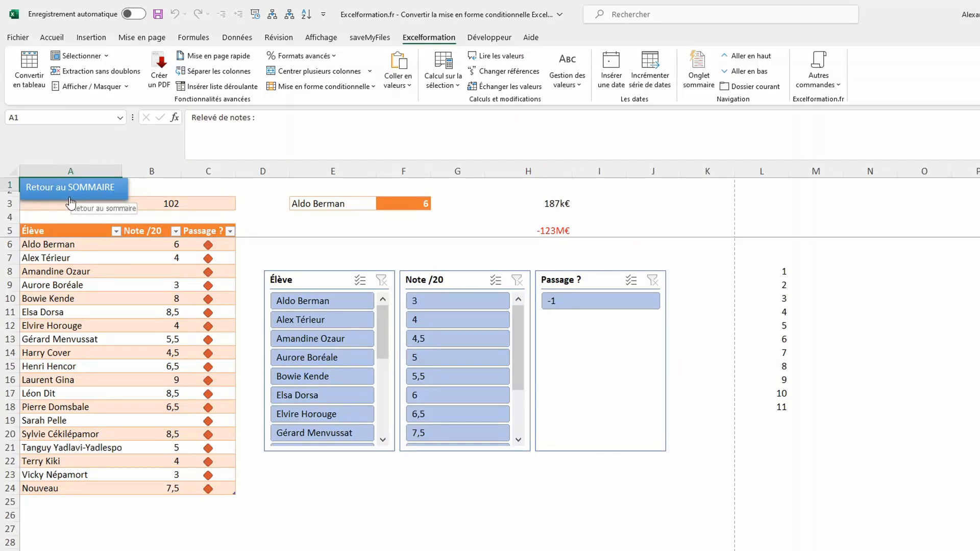
# Step: Move the Retour au SOMMAIRE button to an empty area around J3:K4 and use it to return to the summary
pyautogui.rightClick(71, 201)
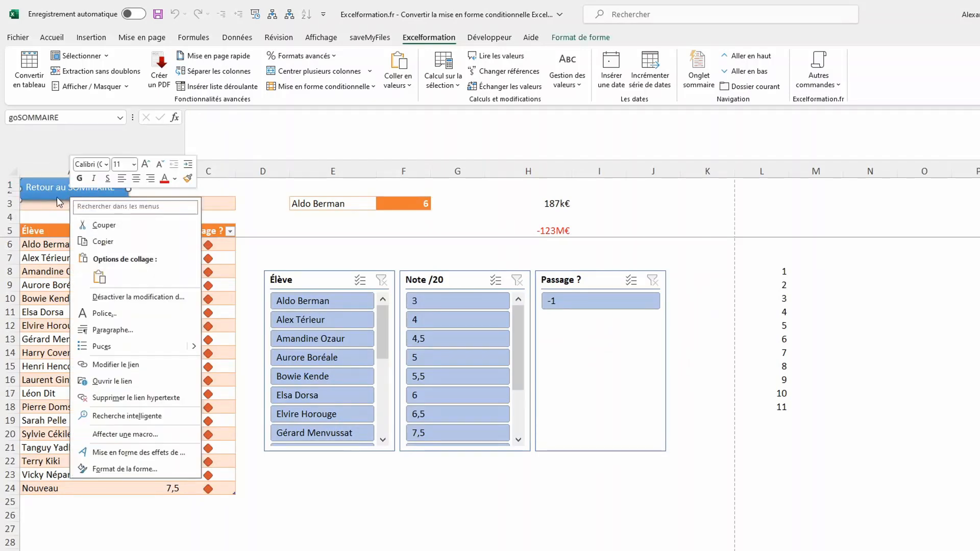
pyautogui.press('Escape')
pyautogui.moveTo(56, 198); pyautogui.dragTo(655, 226)
pyautogui.click(815, 203)
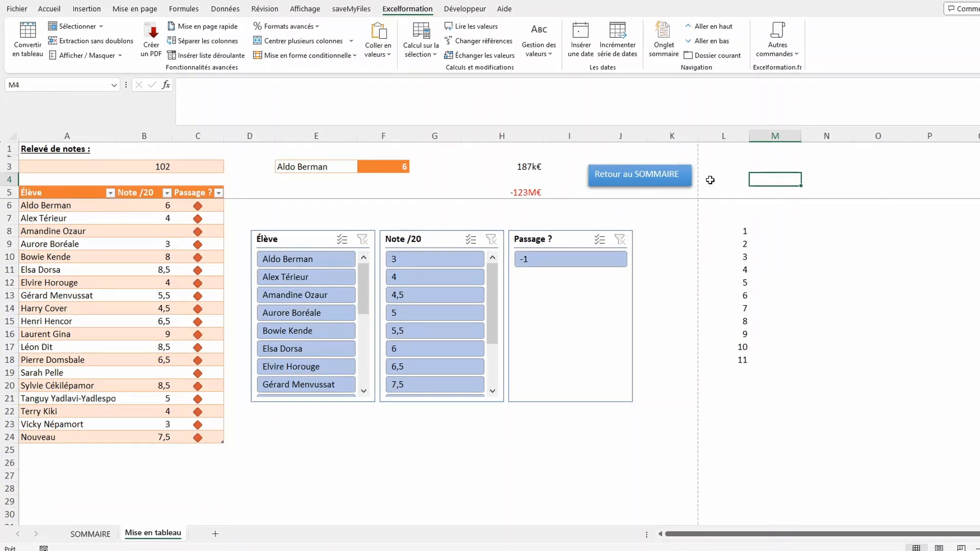
pyautogui.click(658, 212)
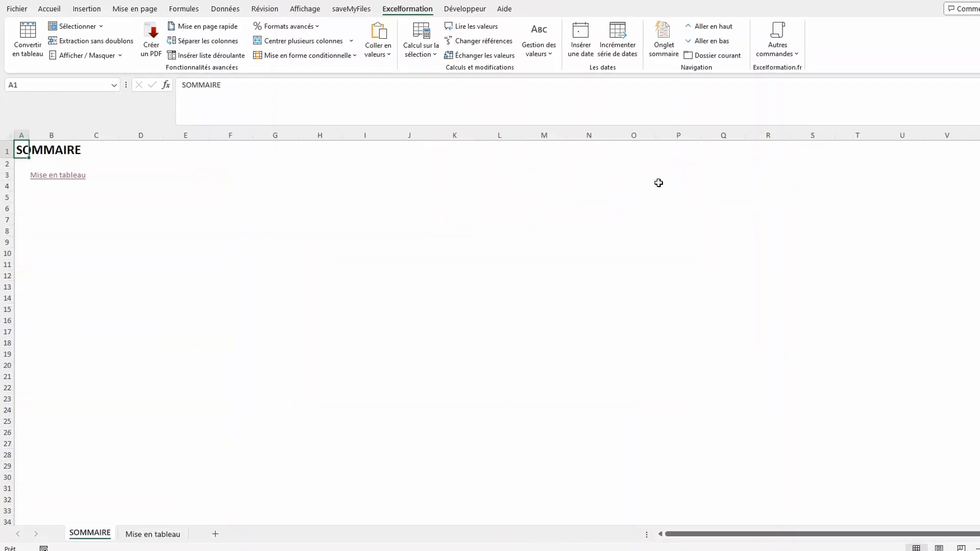
# Step: Add three blank sheets and regenerate the SOMMAIRE sheet with return buttons on every sheet
pyautogui.click(214, 533)
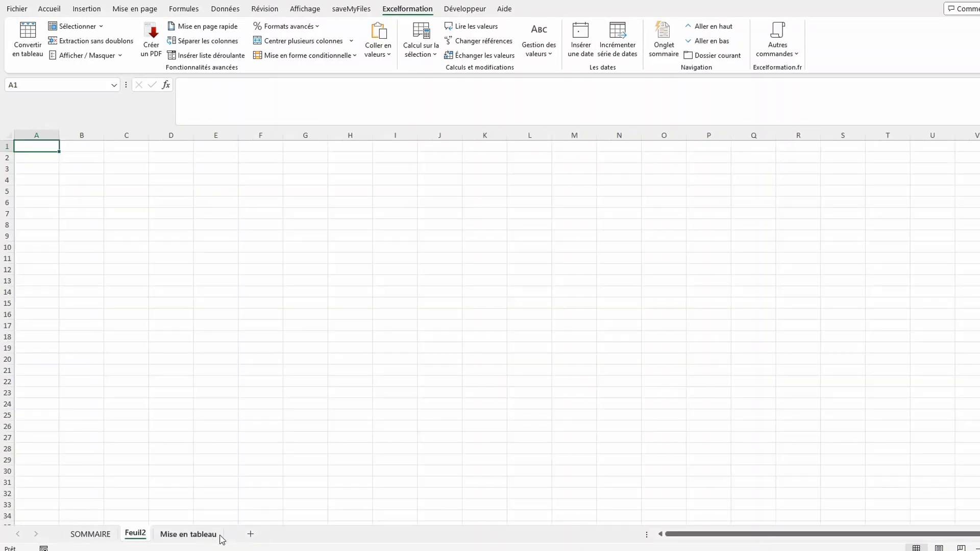
pyautogui.click(251, 534)
pyautogui.click(282, 534)
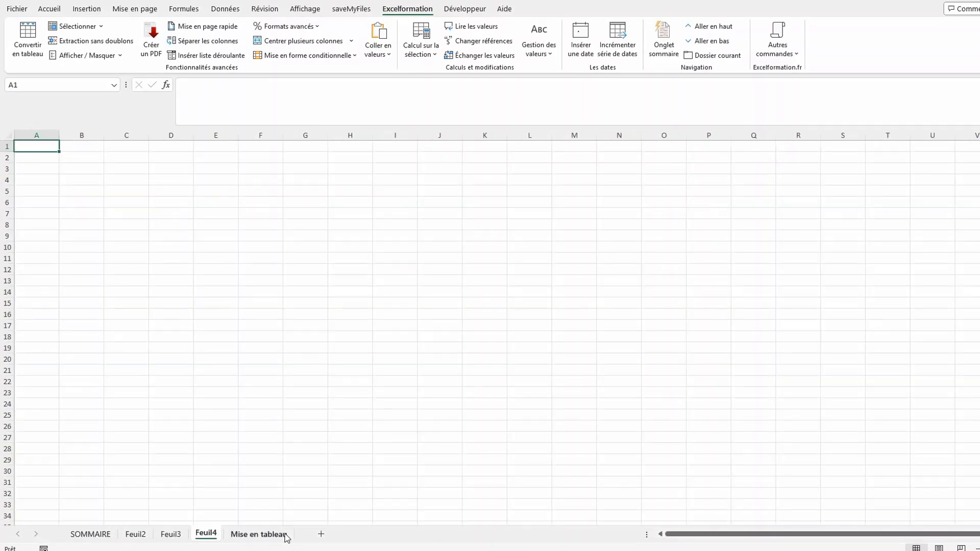
pyautogui.click(661, 57)
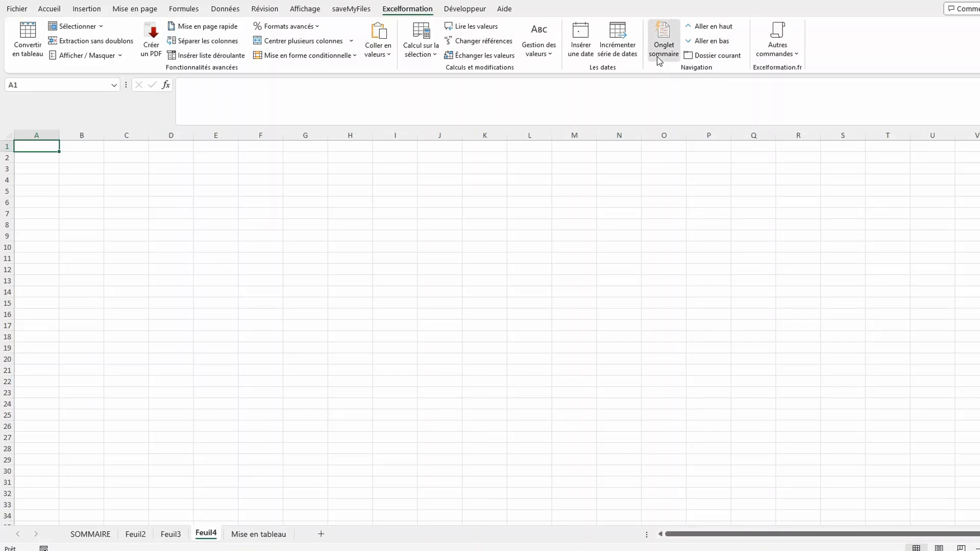
pyautogui.click(559, 305)
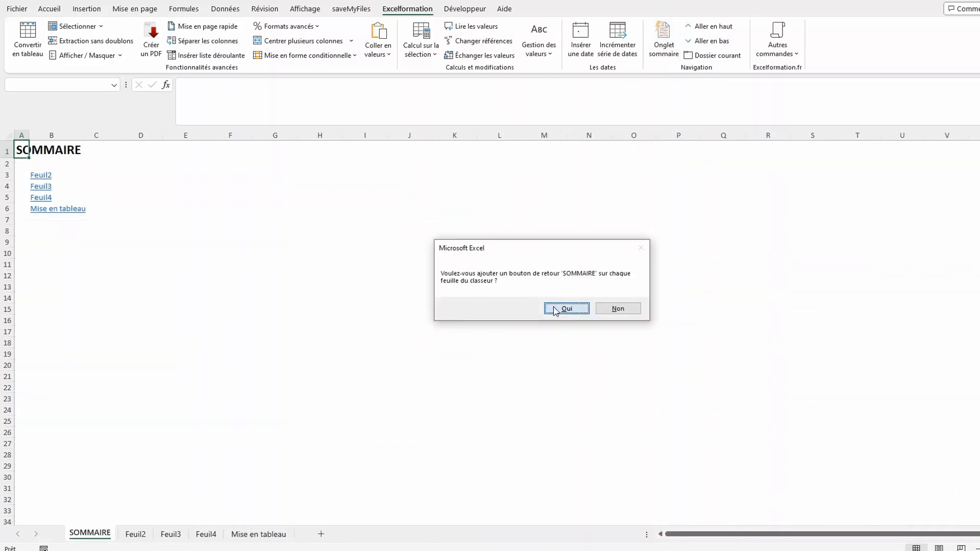
pyautogui.click(554, 306)
# Step: Check the Retour au SOMMAIRE buttons on the Mise en tableau and Feuil3 sheets
pyautogui.click(249, 534)
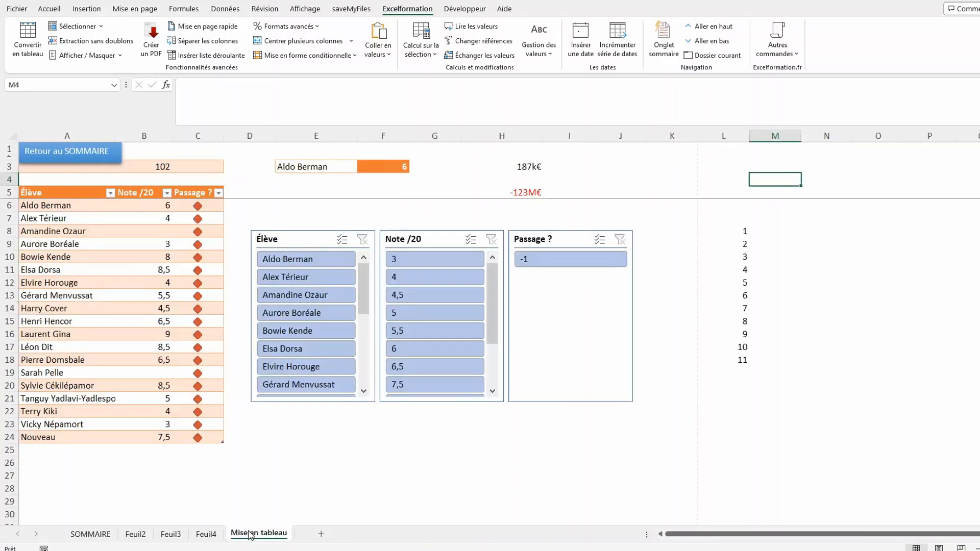
pyautogui.click(91, 172)
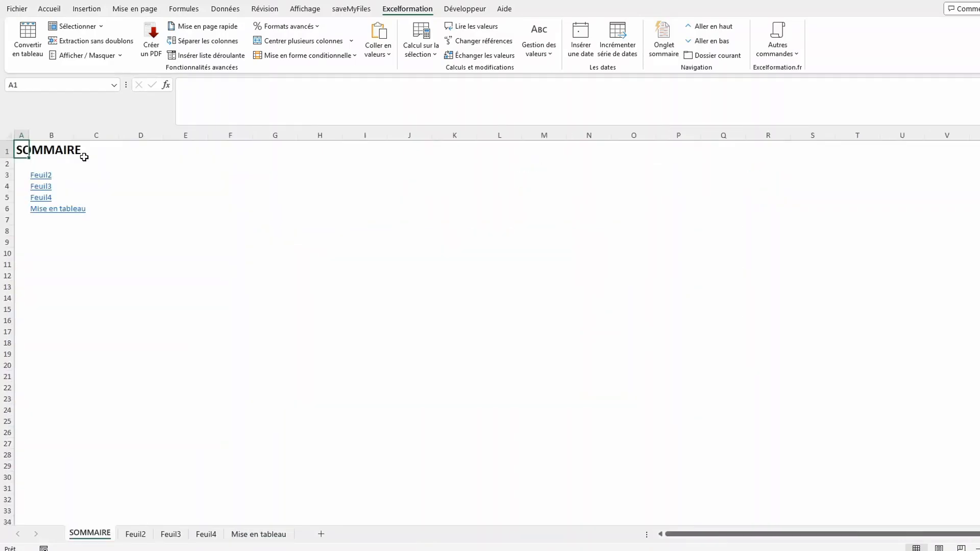
pyautogui.click(175, 536)
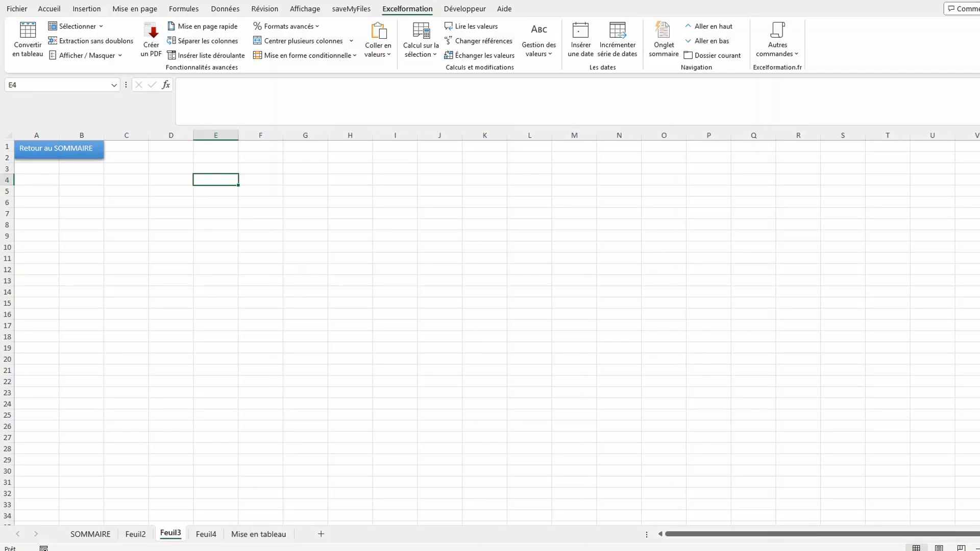
# Step: Review the options for changing text case and inserting text into cells under Gestion des valeurs, without applying any
pyautogui.click(536, 55)
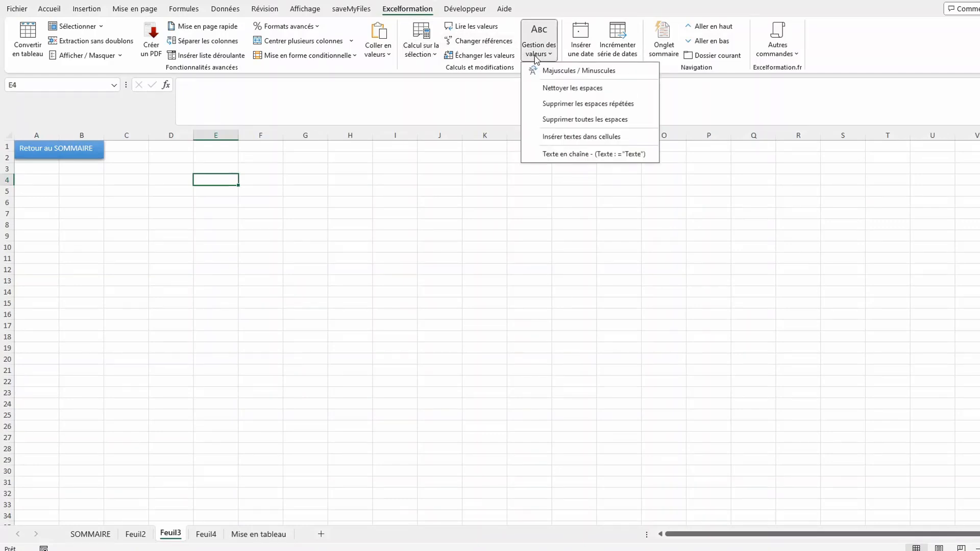
pyautogui.click(561, 73)
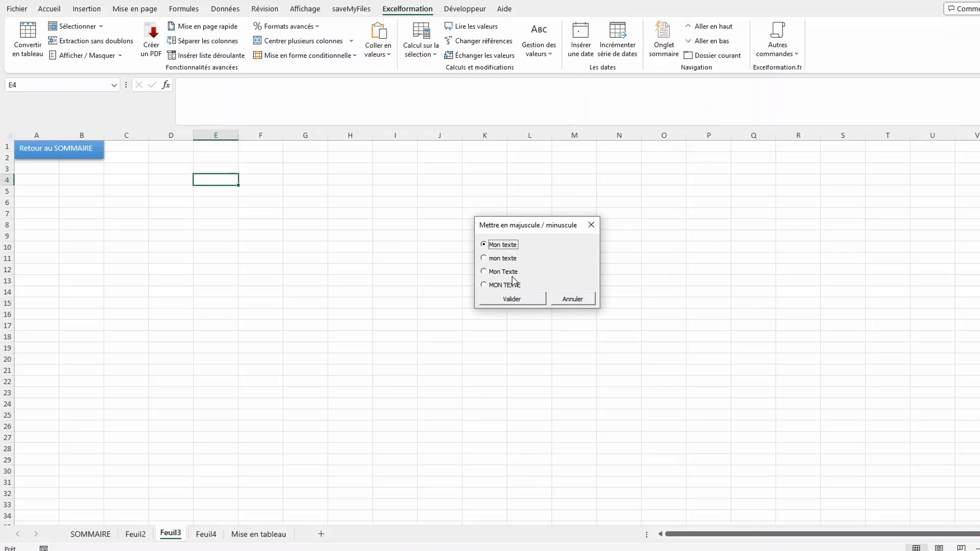
pyautogui.click(571, 301)
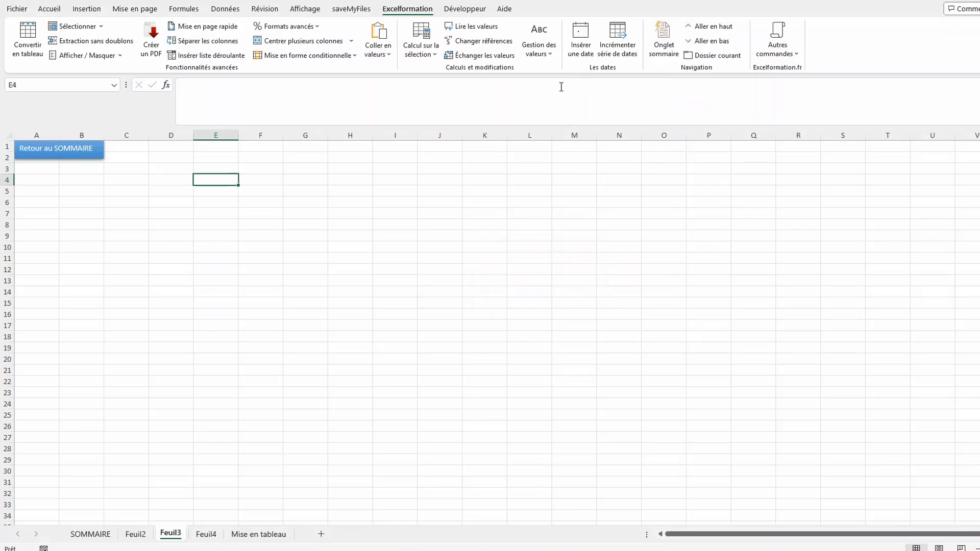
pyautogui.click(539, 49)
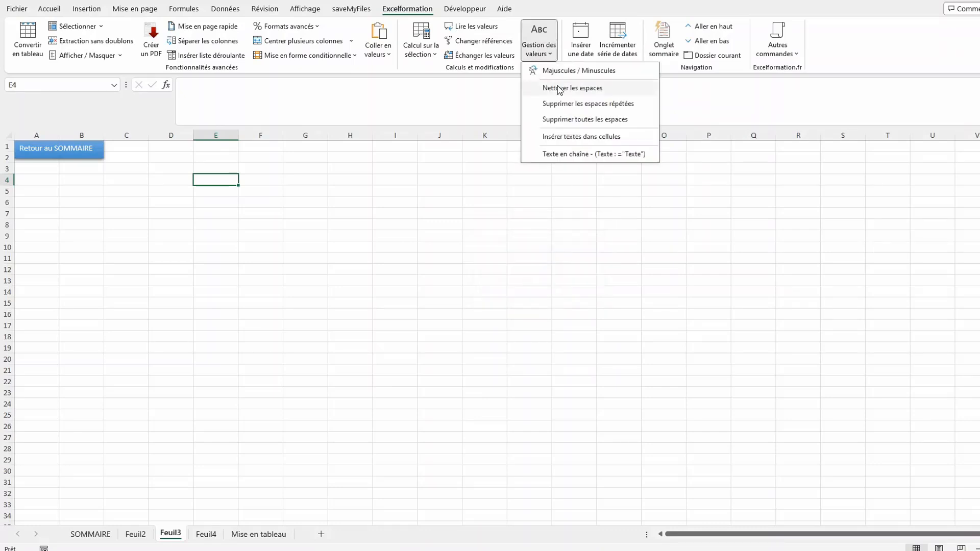
pyautogui.click(587, 137)
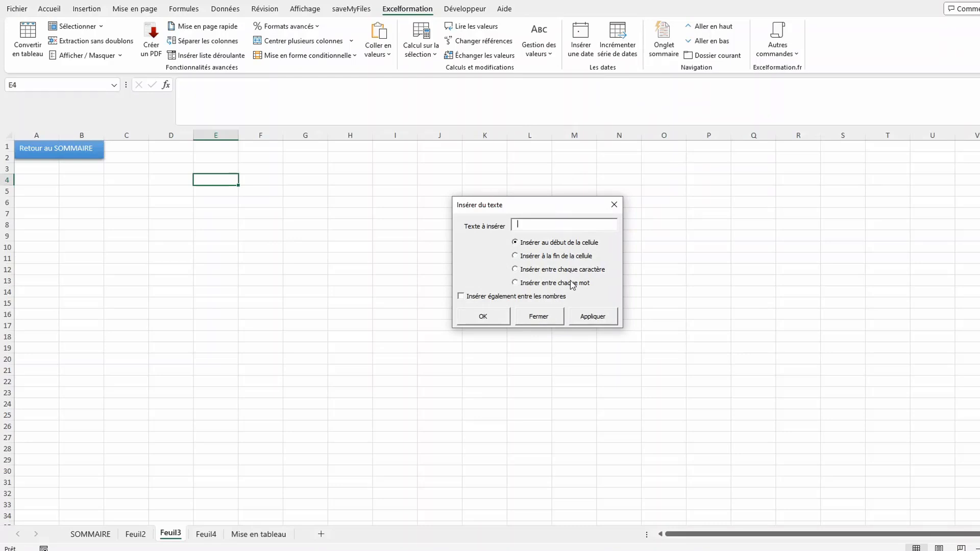
pyautogui.click(614, 205)
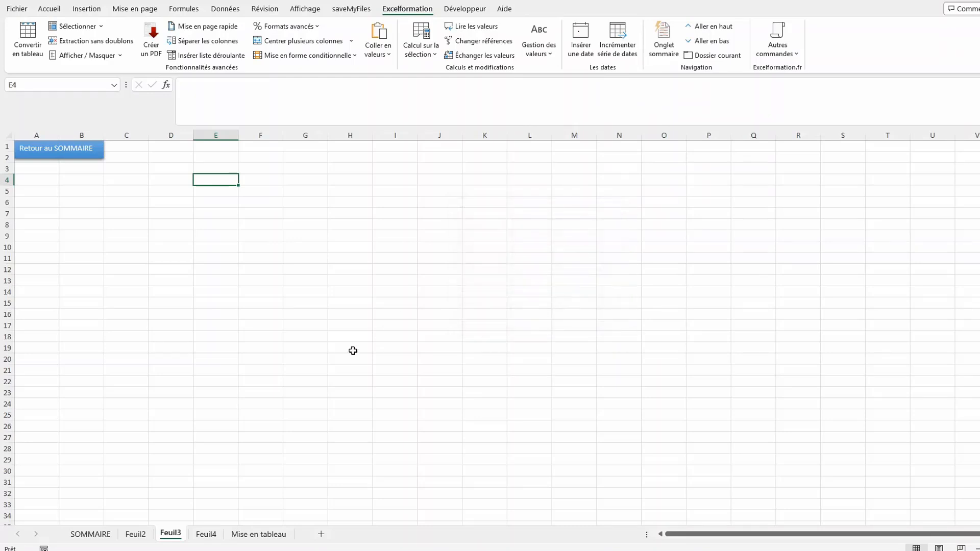
# Step: Start a duplicate-free extraction of the Note /20 grades in B6:B24 on the Mise en tableau sheet
pyautogui.click(248, 539)
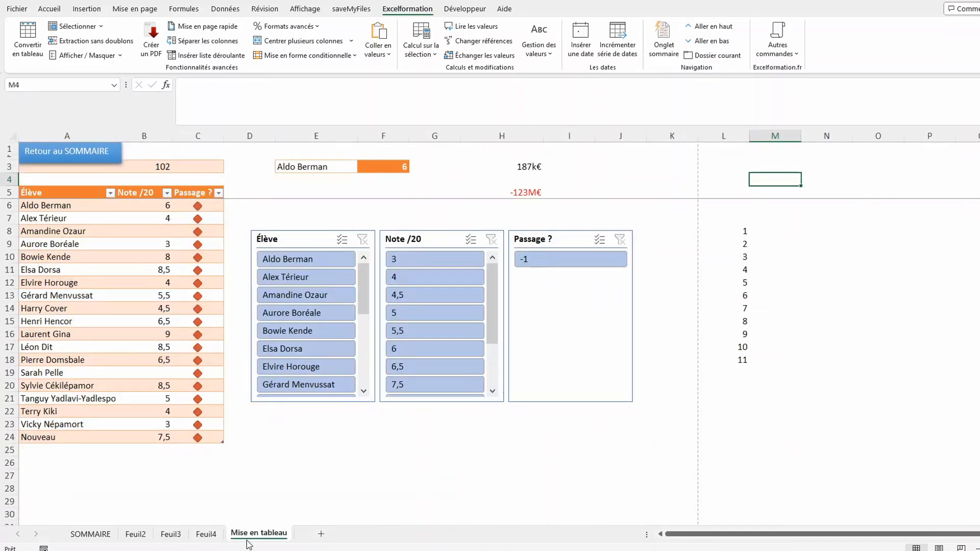
pyautogui.click(153, 205)
pyautogui.moveTo(153, 205); pyautogui.dragTo(152, 432)
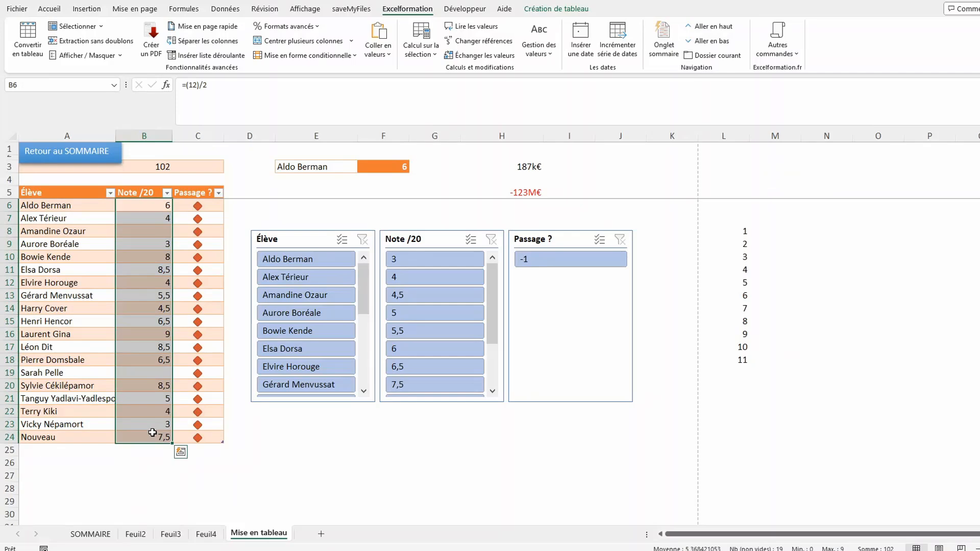
pyautogui.click(69, 40)
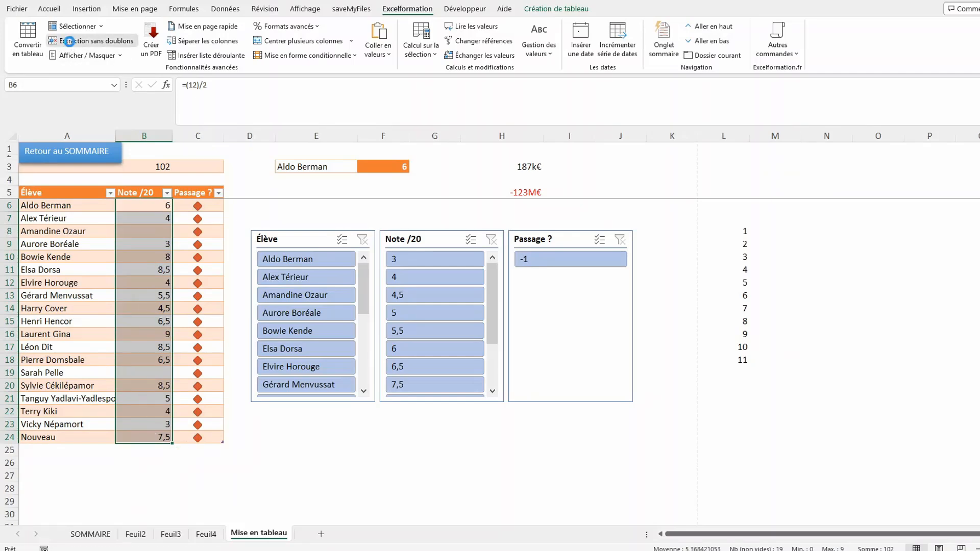